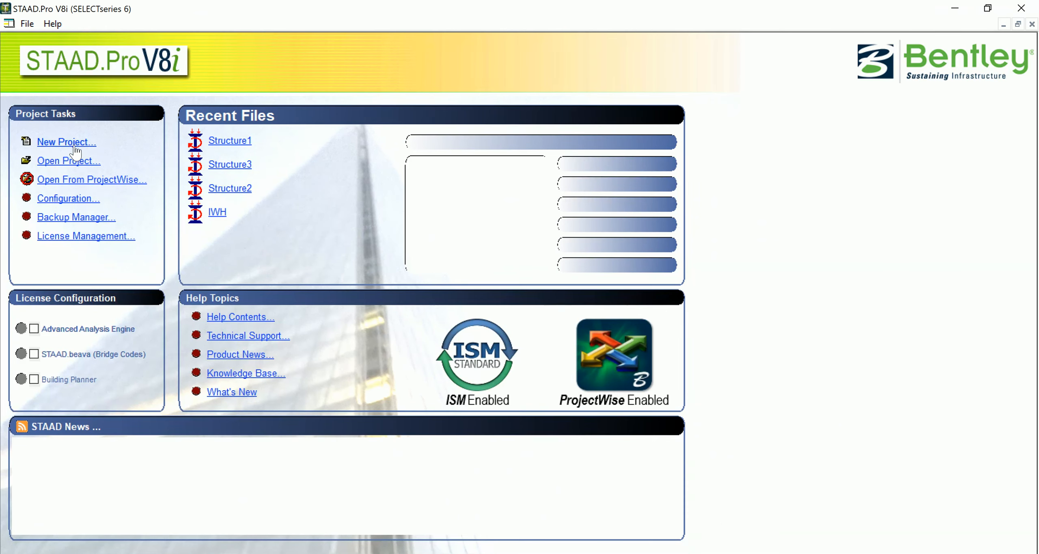
- Create a new Space model named Structure1 in meters and kilonewtons, overwriting the existing file and starting with Add Beam
{"action": "left_click", "coordinate": [73, 142]}
{"action": "left_click", "coordinate": [368, 171]}
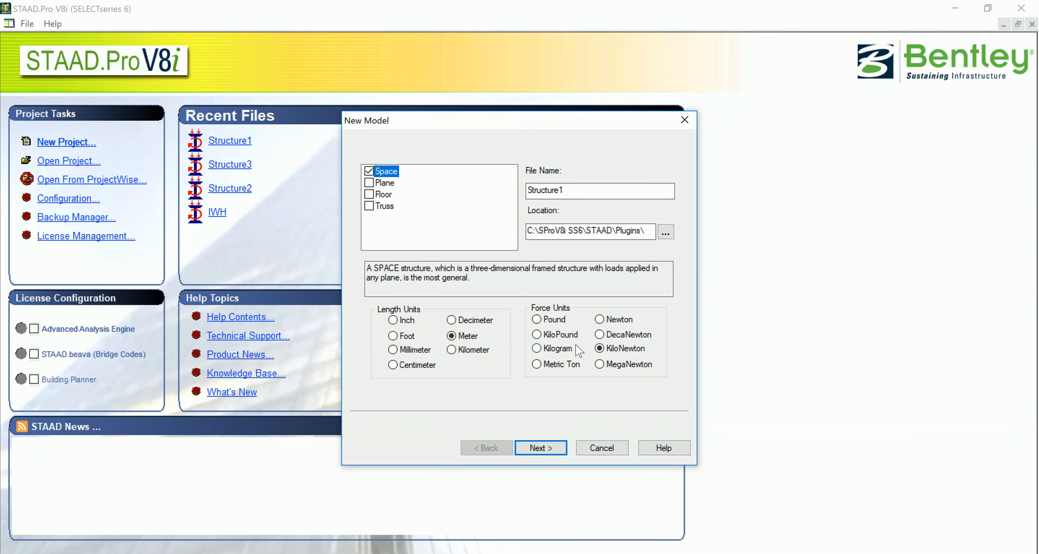
{"action": "left_click", "coordinate": [562, 448]}
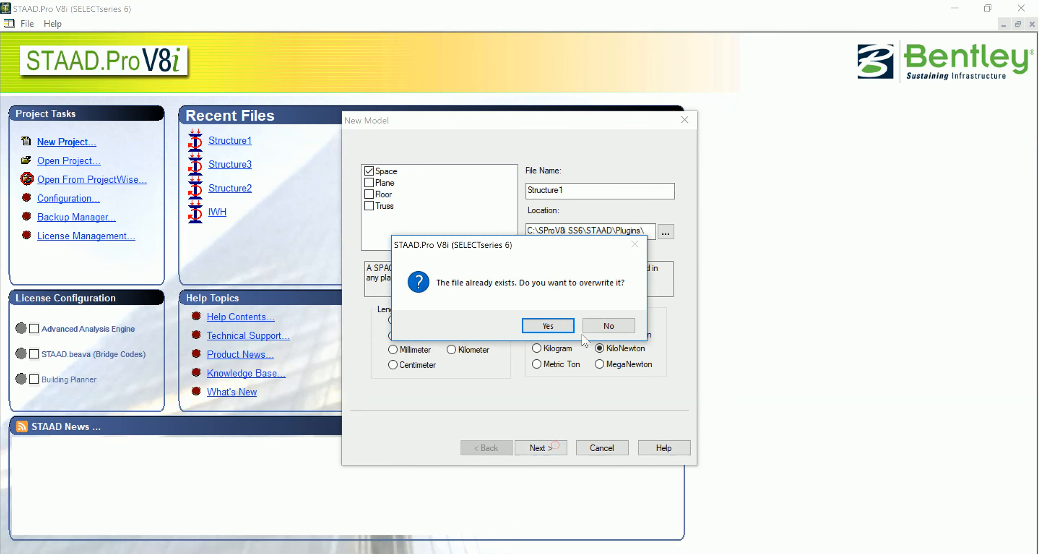
{"action": "left_click", "coordinate": [569, 325]}
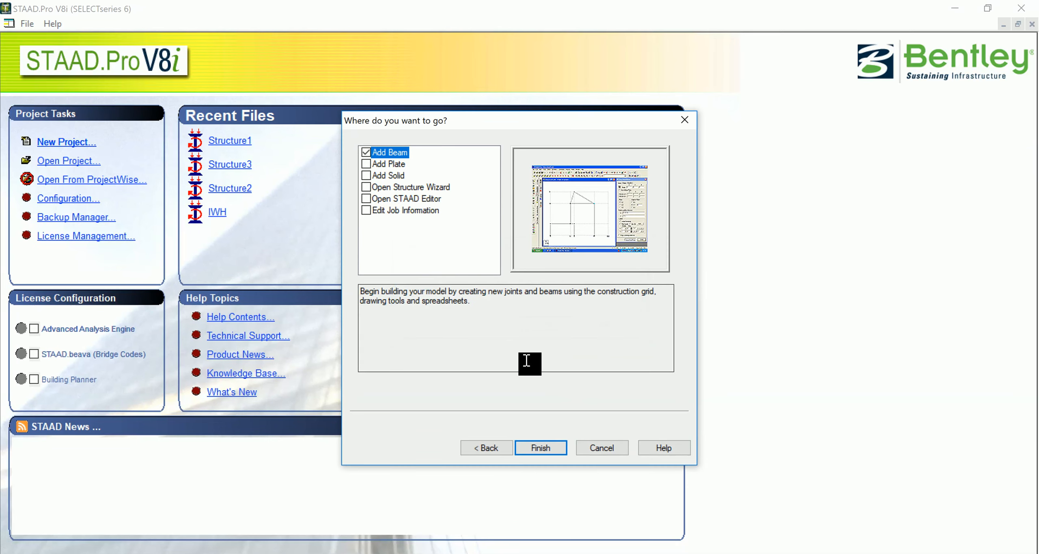
{"action": "left_click", "coordinate": [540, 444]}
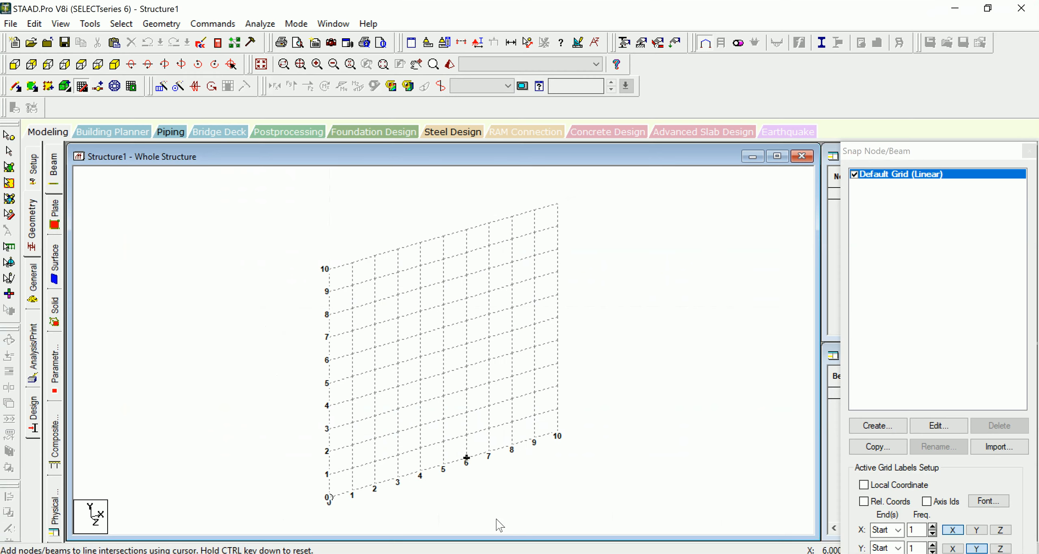
- Place the first node at the grid origin and end the node and beam drawing command
{"action": "left_click", "coordinate": [331, 499]}
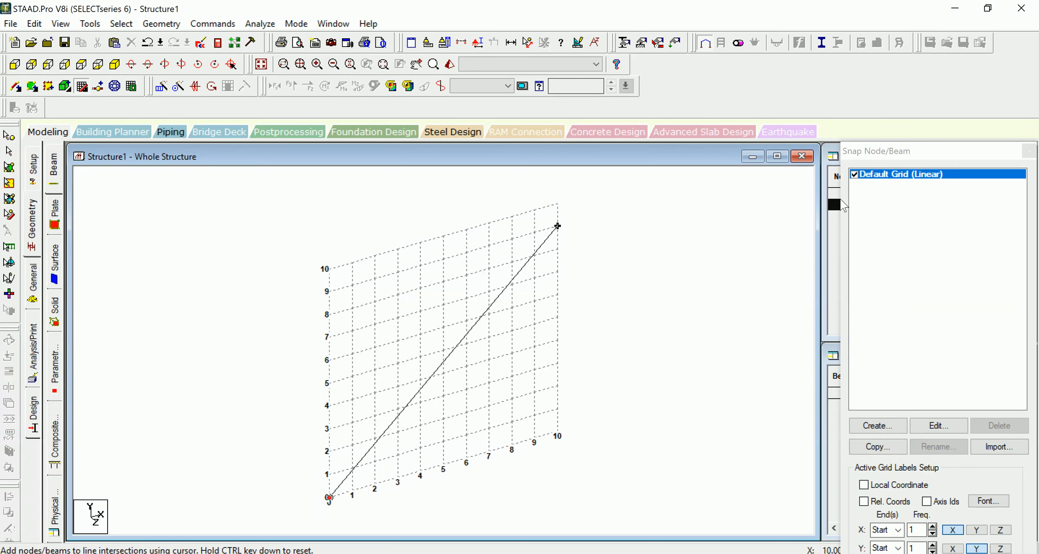
{"action": "key", "text": "Escape"}
{"action": "scroll", "coordinate": [346, 483], "scroll_direction": "up", "scroll_amount": 2}
{"action": "middle_click_drag", "start_coordinate": [371, 487], "coordinate": [385, 374]}
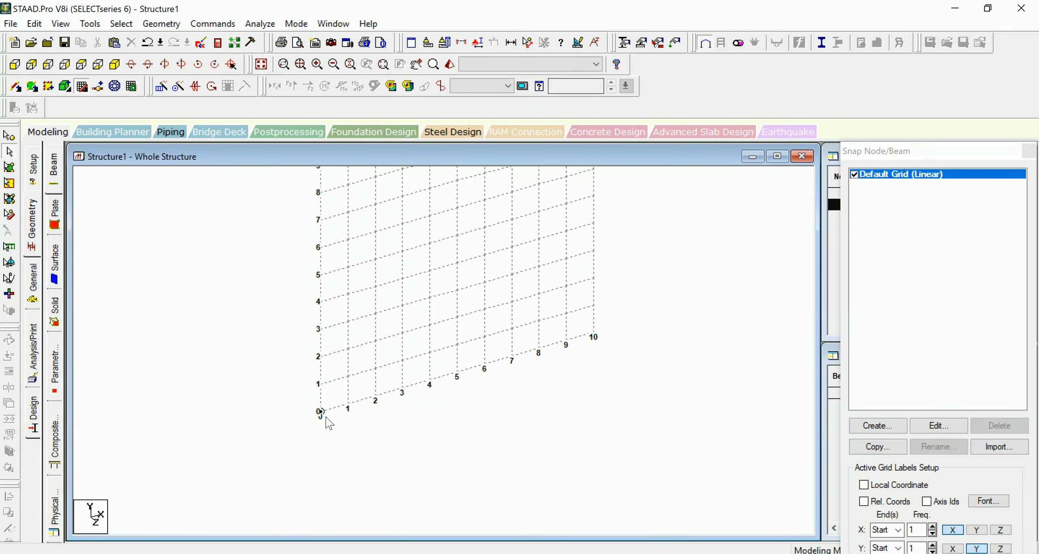
{"action": "left_click", "coordinate": [466, 546]}
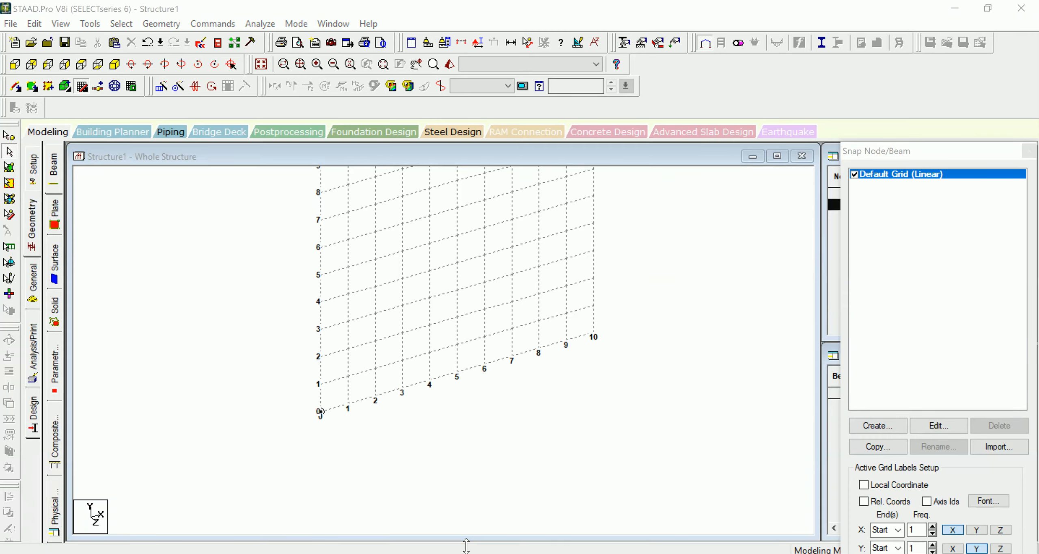
{"action": "left_click", "coordinate": [466, 546]}
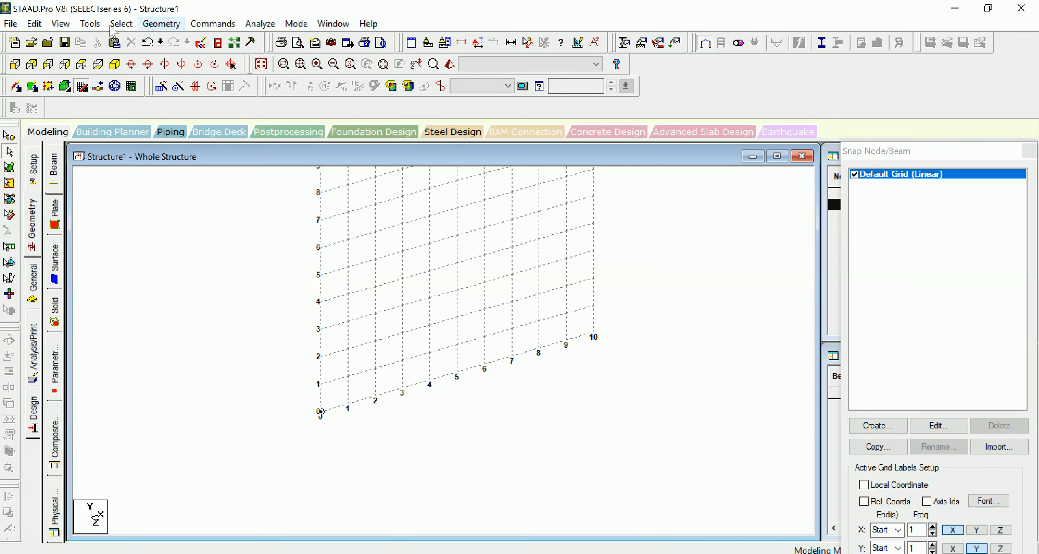
- In the front view, copy the origin node 2.4 m along X with one Translational Repeat step
{"action": "left_click", "coordinate": [15, 65]}
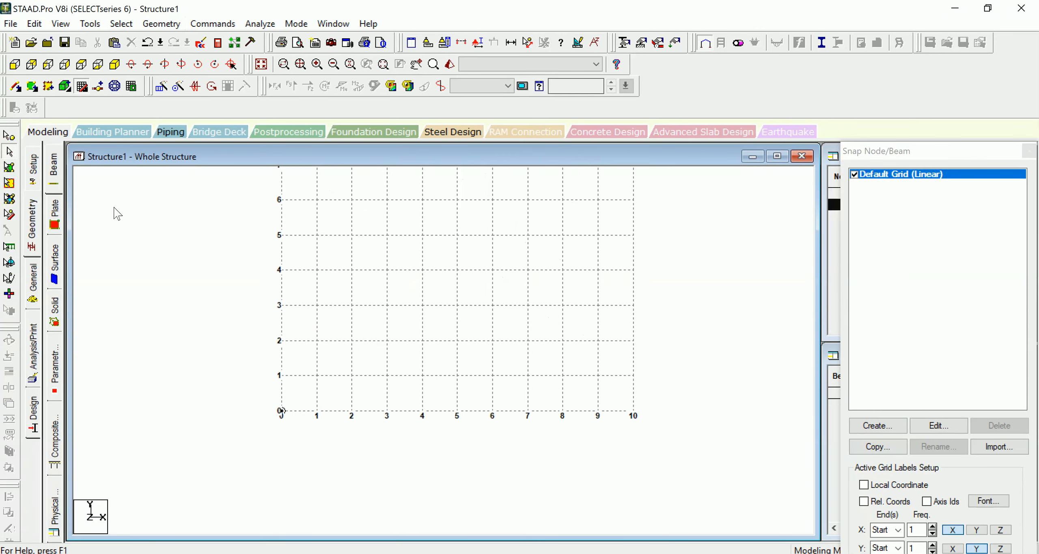
{"action": "left_click", "coordinate": [14, 132]}
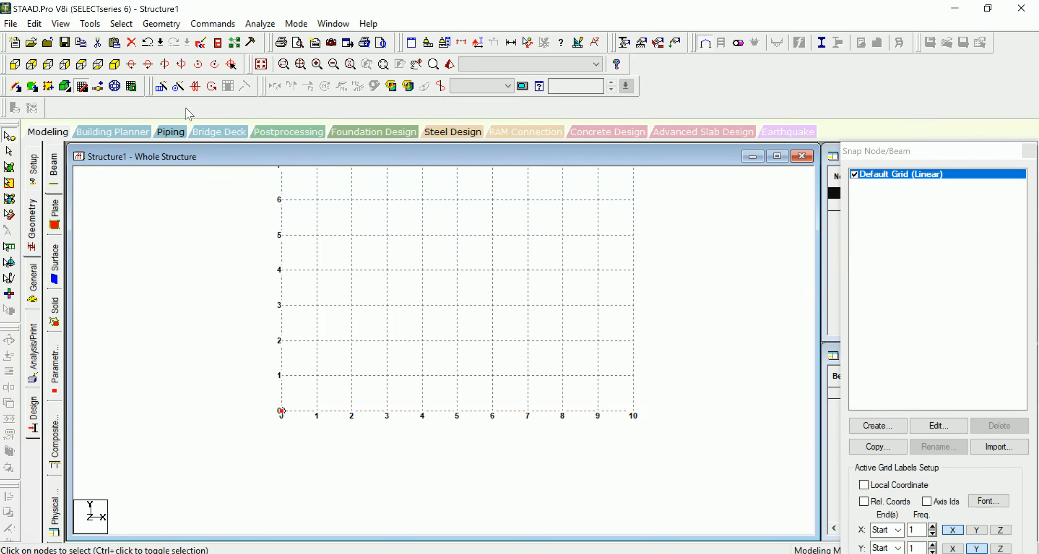
{"action": "left_click", "coordinate": [166, 89]}
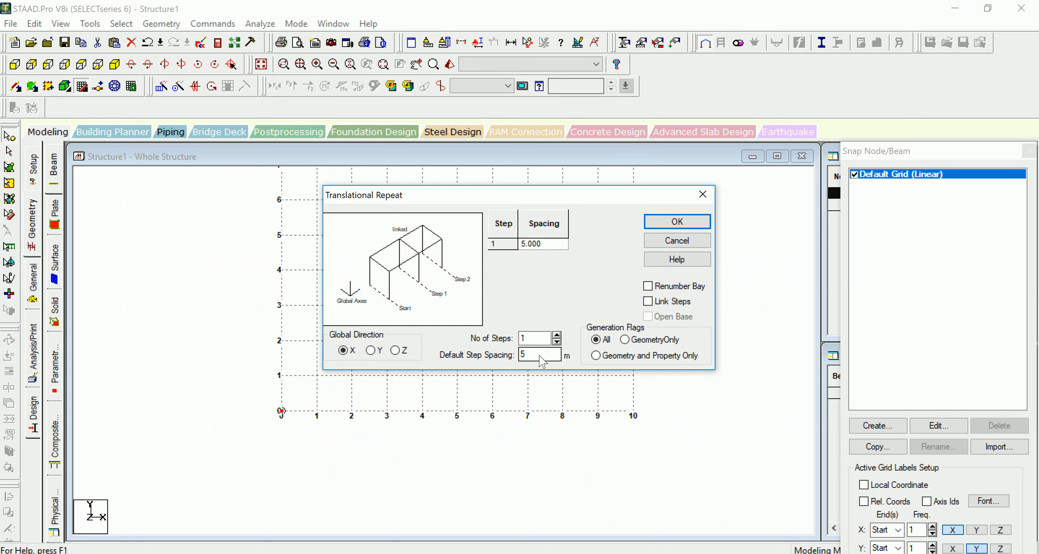
{"action": "double_click", "coordinate": [540, 356]}
{"action": "type", "text": "2."}
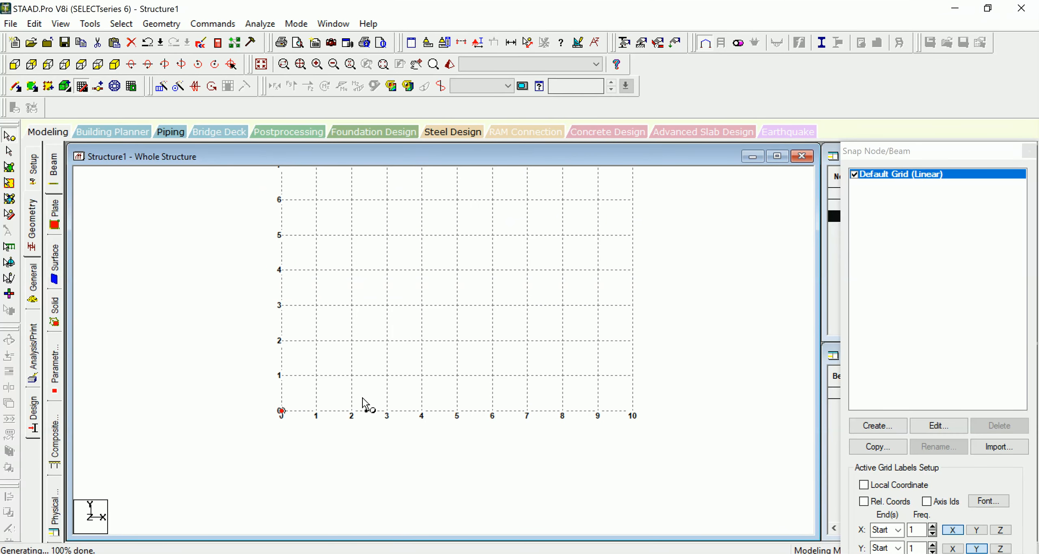
- Copy the node at X = 2.4 m by 1.2 m along X using Translational Repeat
{"action": "left_click", "coordinate": [366, 410]}
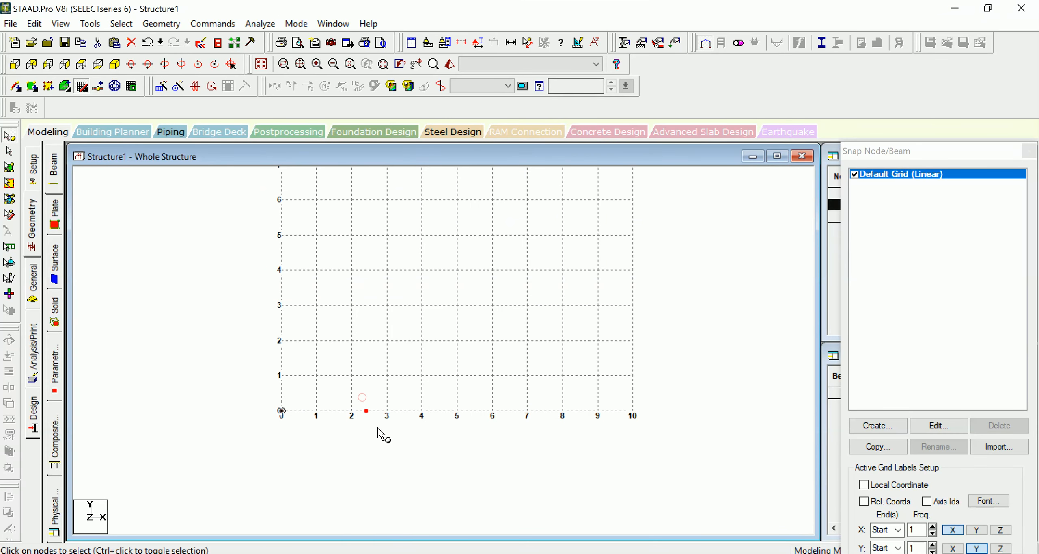
{"action": "left_click", "coordinate": [211, 86]}
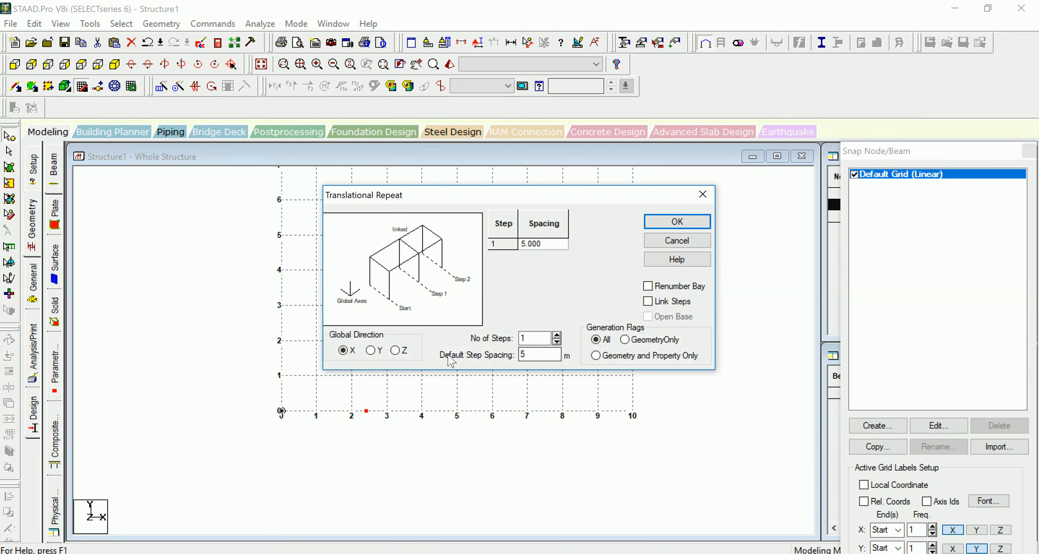
{"action": "double_click", "coordinate": [528, 354]}
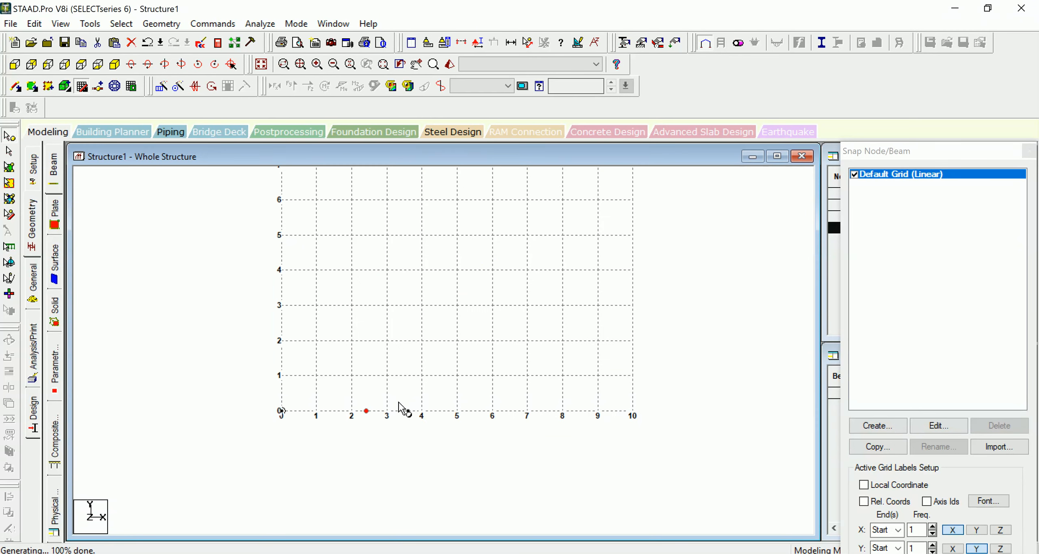
- Copy the node at X = 3.6 m by 1.8 m along X using Translational Repeat
{"action": "left_click_drag", "start_coordinate": [398, 402], "coordinate": [421, 437]}
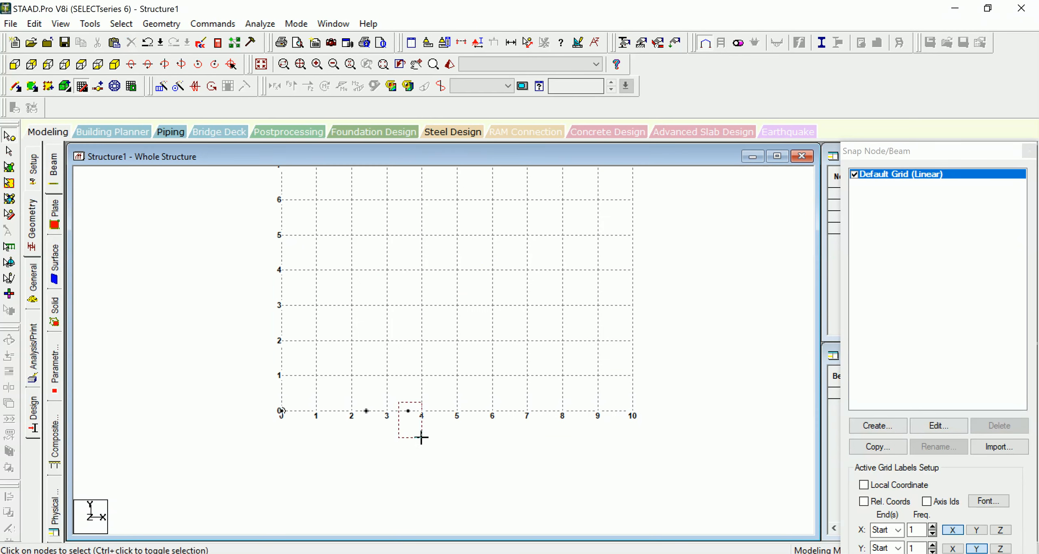
{"action": "left_click", "coordinate": [161, 86]}
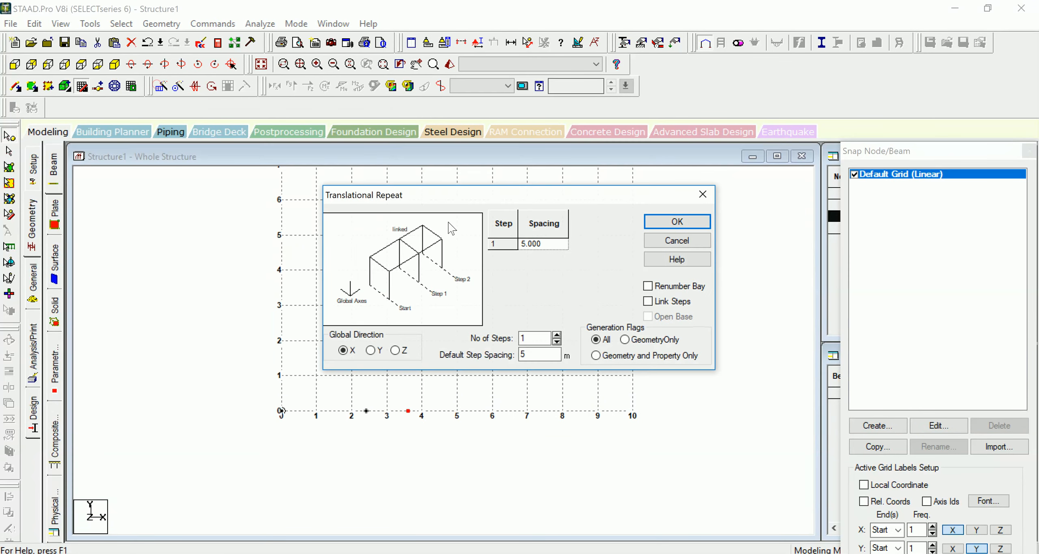
{"action": "double_click", "coordinate": [528, 354]}
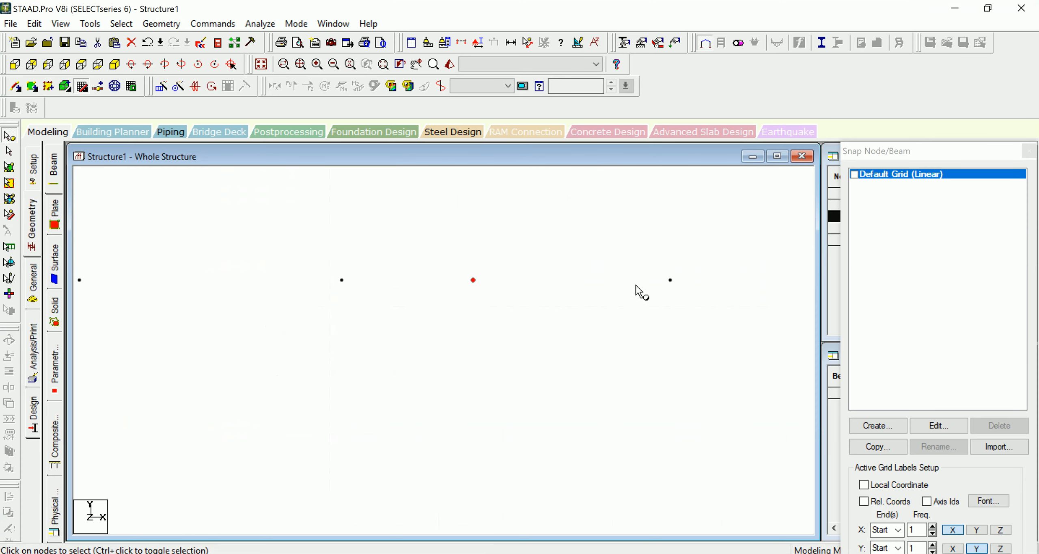
- Show the default grid and copy the origin node and its neighbour at X = 2.4 m by 1.8 m along Z with Translational Repeat
{"action": "left_click", "coordinate": [855, 175]}
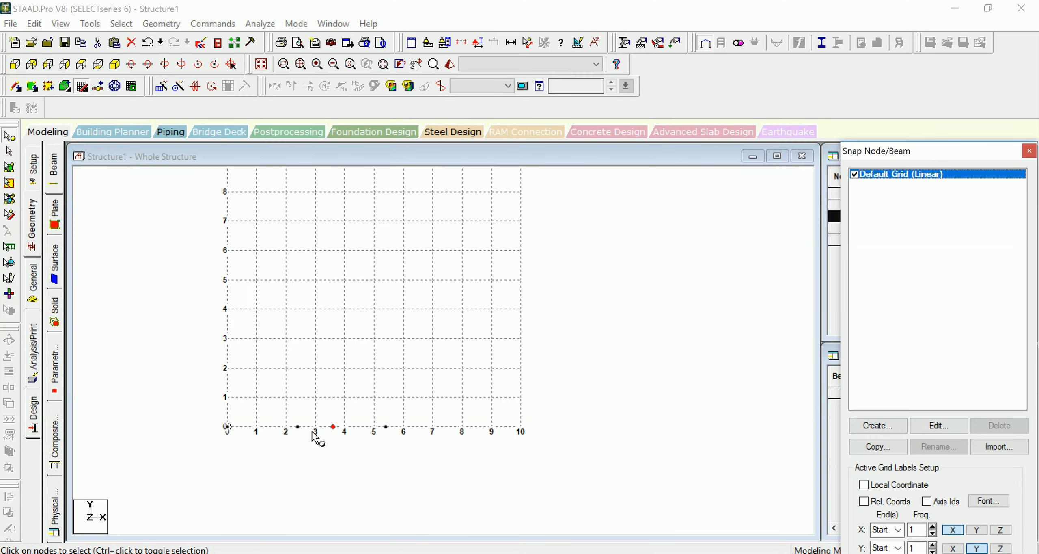
{"action": "left_click_drag", "start_coordinate": [210, 414], "coordinate": [308, 441]}
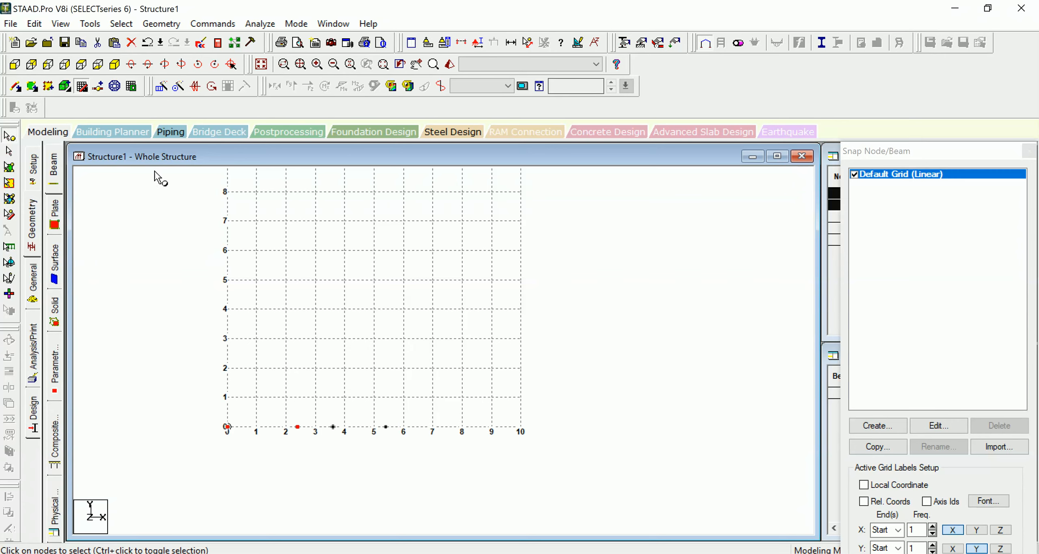
{"action": "left_click", "coordinate": [161, 86]}
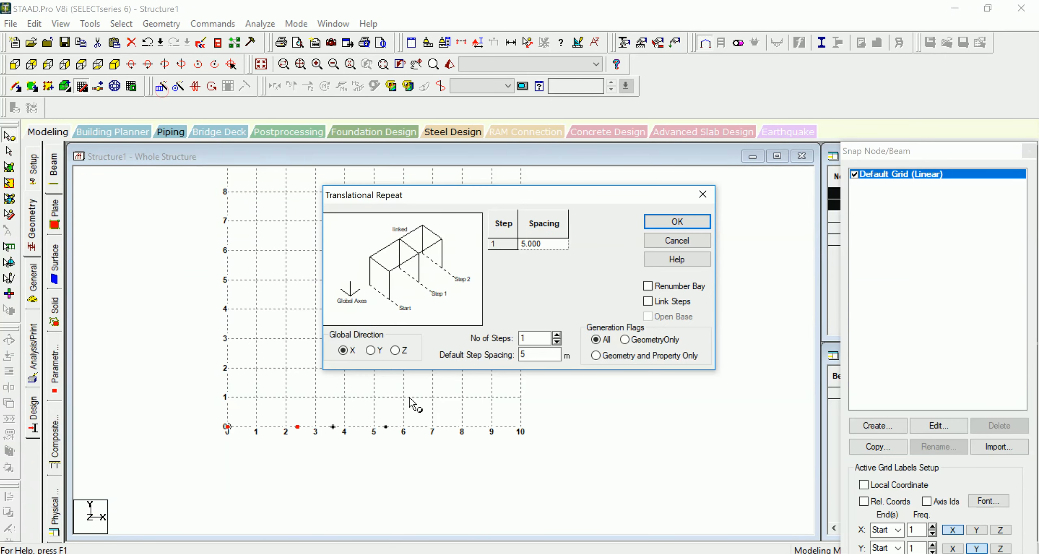
{"action": "left_click", "coordinate": [396, 350]}
{"action": "double_click", "coordinate": [546, 353]}
{"action": "type", "text": "1.8"}
{"action": "left_click", "coordinate": [677, 223]}
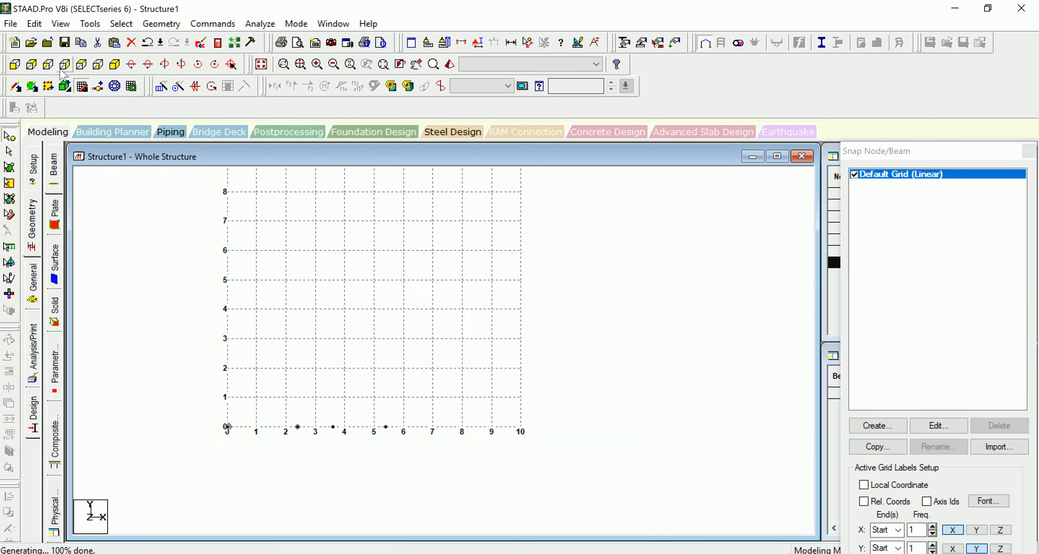
- Switch to the top view of the nodes and hide the default linear grid
{"action": "left_click", "coordinate": [81, 64]}
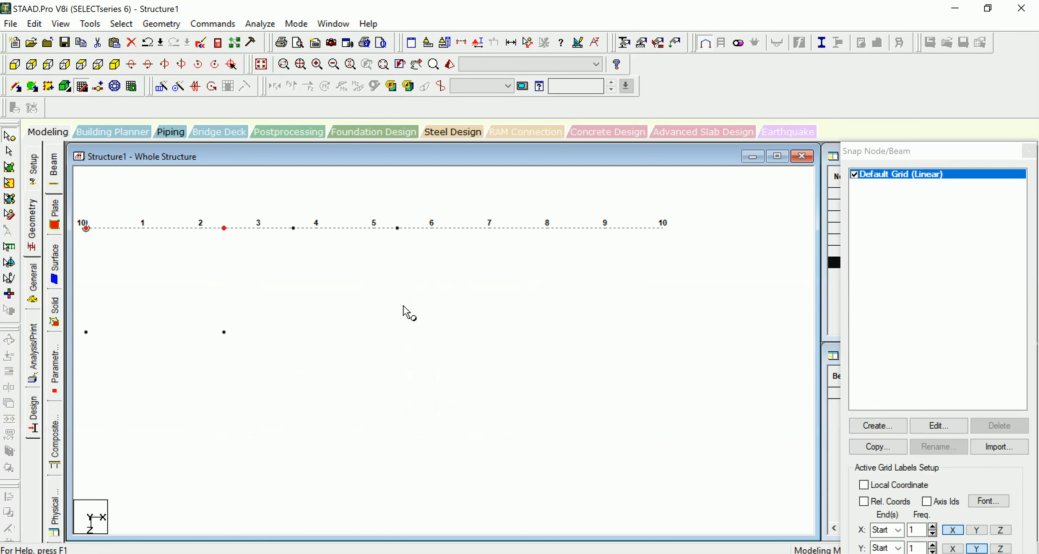
{"action": "middle_click_drag", "start_coordinate": [408, 311], "coordinate": [529, 345]}
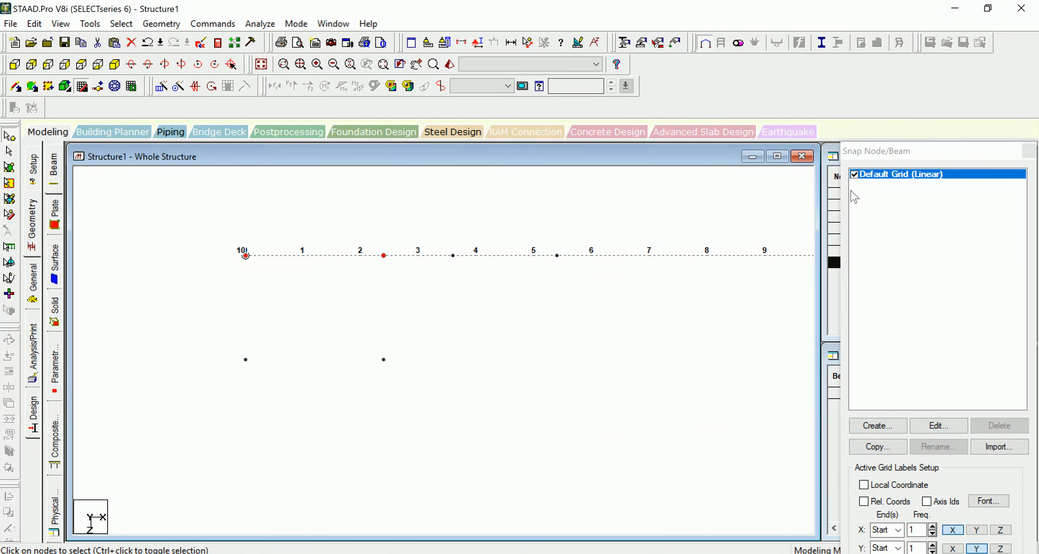
{"action": "left_click", "coordinate": [854, 175]}
{"action": "scroll", "coordinate": [509, 318], "scroll_direction": "down", "scroll_amount": 2}
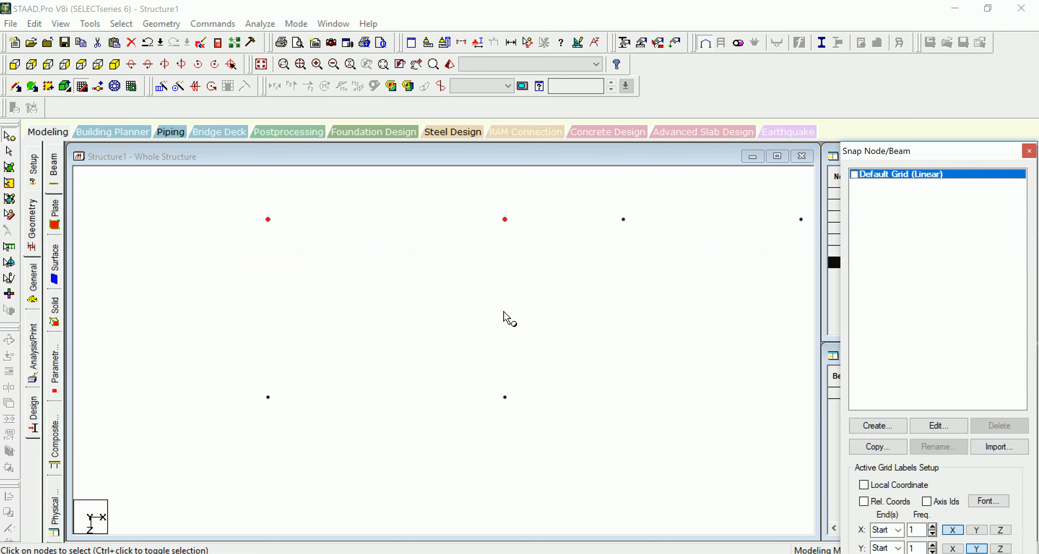
{"action": "scroll", "coordinate": [609, 318], "scroll_direction": "down", "scroll_amount": 3}
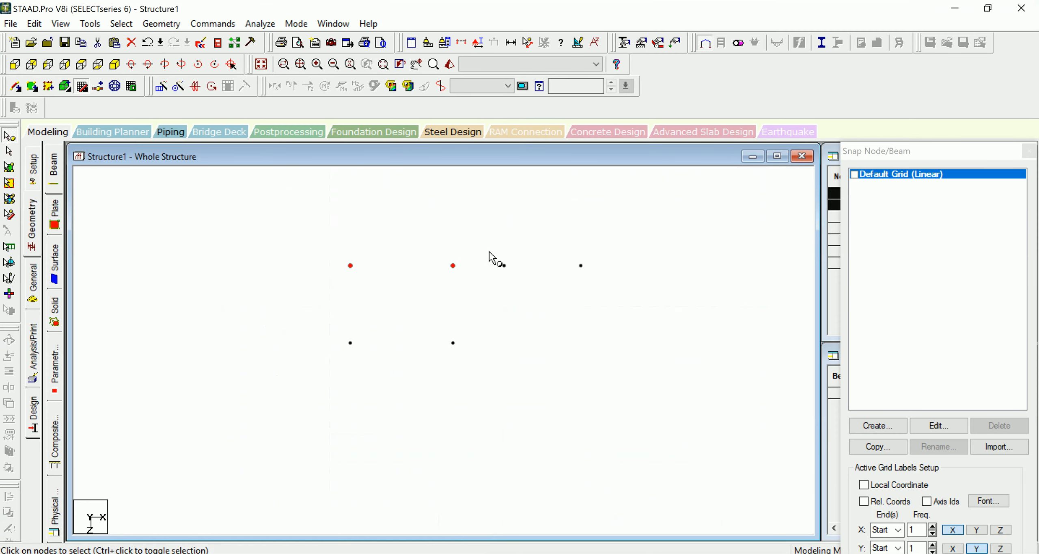
- Check the plan dimensions in the AutoCAD drawing and copy the two right-hand nodes of the first row 2.1 m along Z in STAAD.Pro
{"action": "left_click_drag", "start_coordinate": [564, 279], "coordinate": [598, 285]}
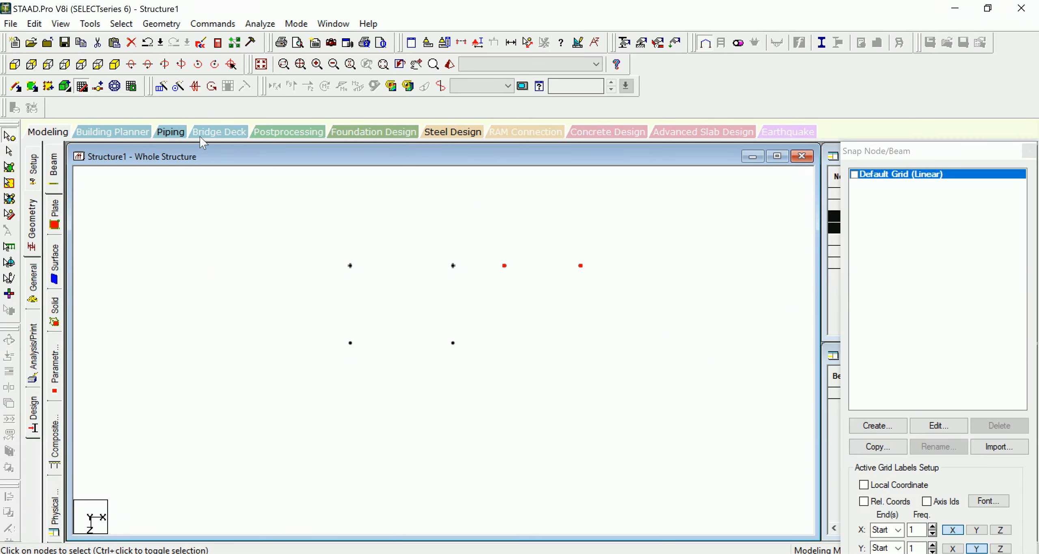
{"action": "left_click", "coordinate": [164, 89]}
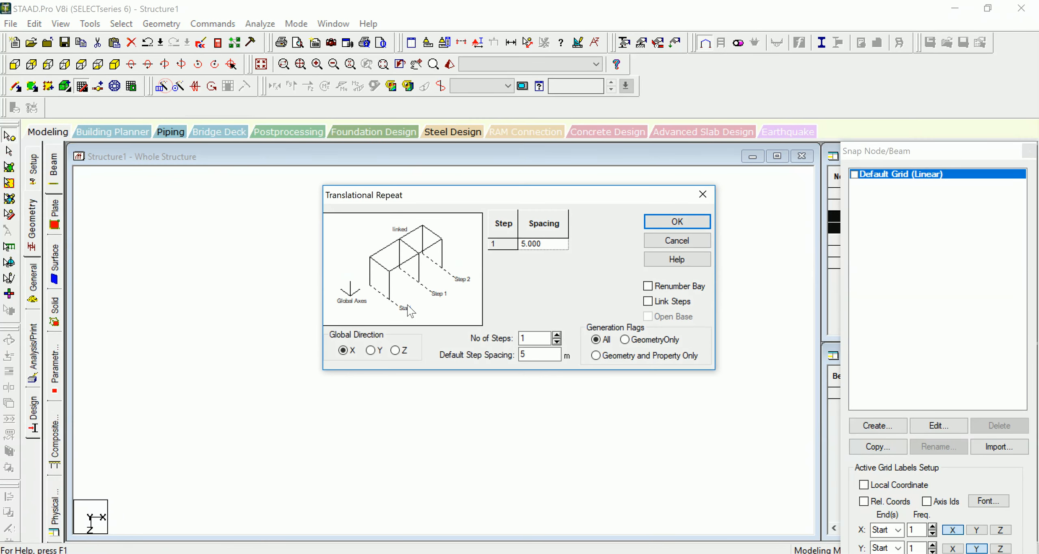
{"action": "left_click", "coordinate": [395, 350]}
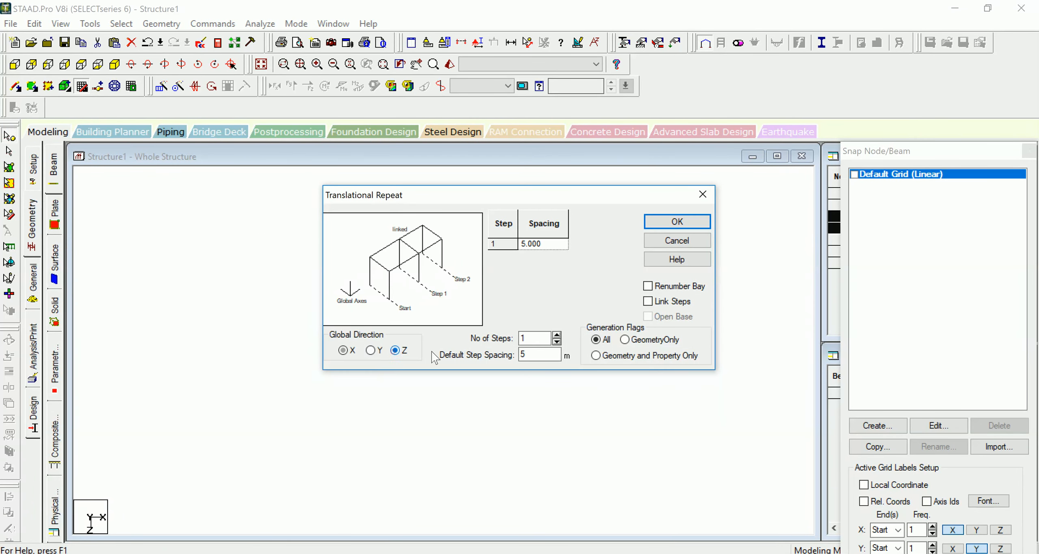
{"action": "double_click", "coordinate": [535, 355]}
{"action": "key", "text": "alt+Tab"}
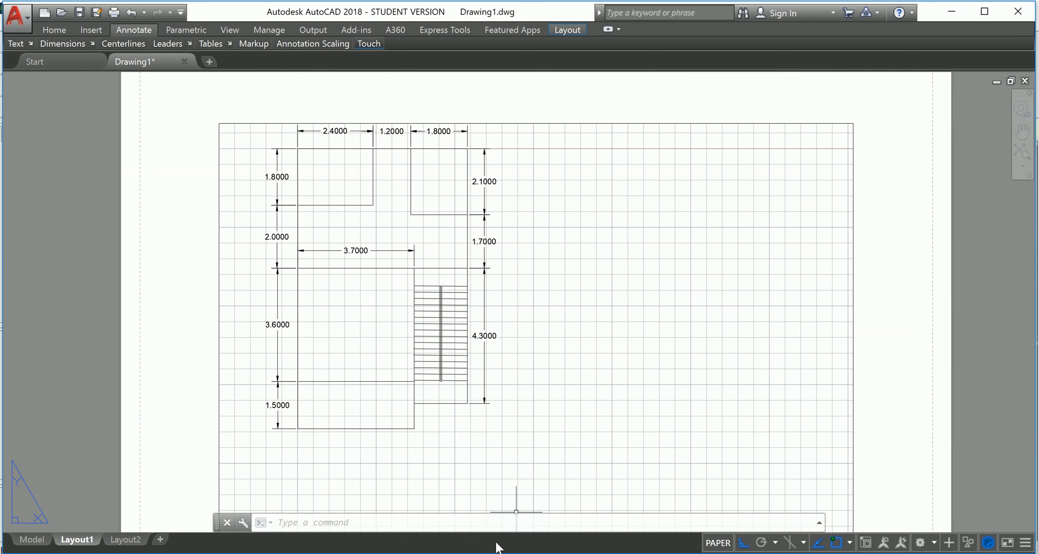
{"action": "key", "text": "alt+Tab"}
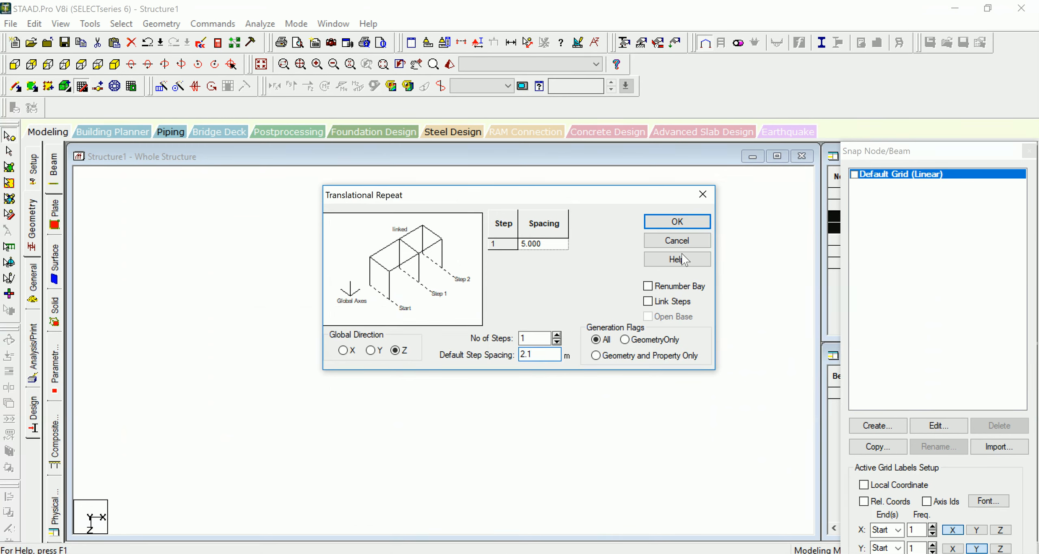
{"action": "left_click", "coordinate": [677, 222]}
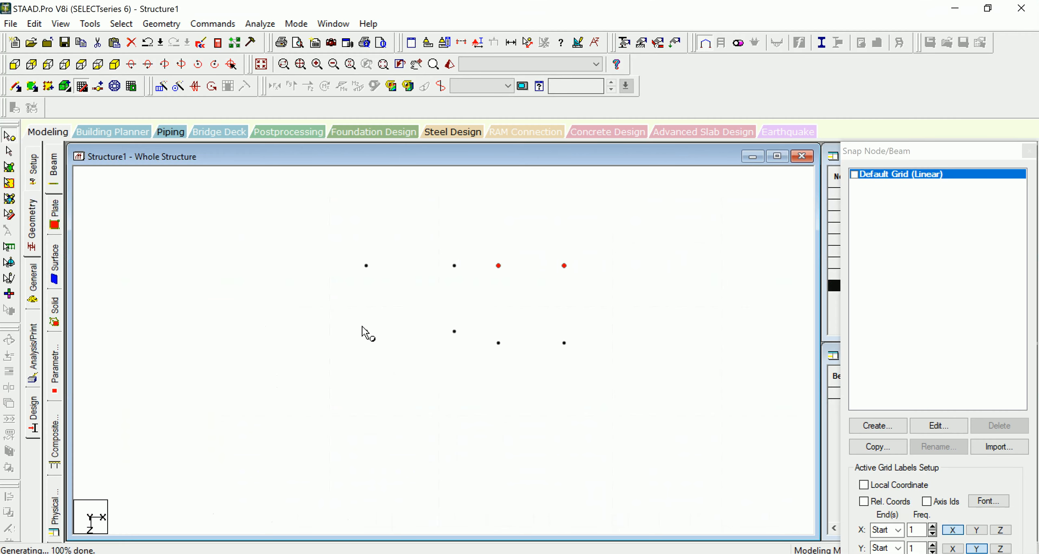
- Copy the leftmost node of the second row 2 m along Z using Translational Repeat
{"action": "left_click", "coordinate": [366, 333]}
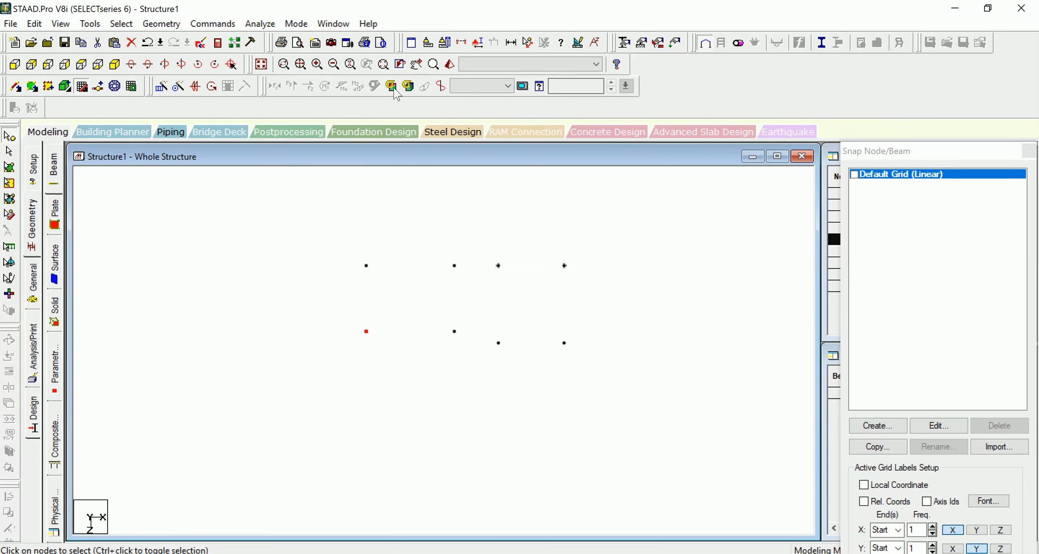
{"action": "left_click", "coordinate": [163, 87]}
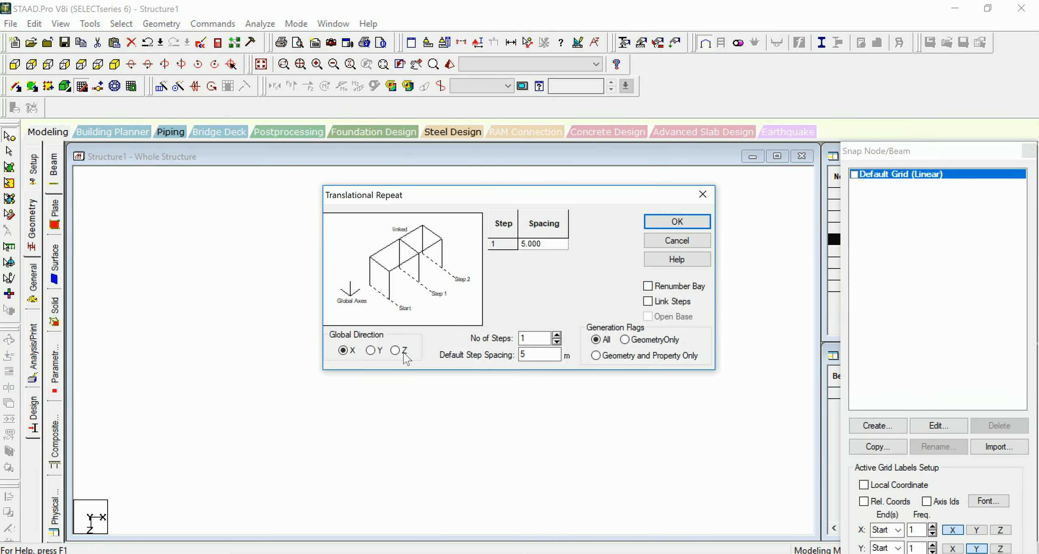
{"action": "double_click", "coordinate": [522, 354]}
{"action": "left_click", "coordinate": [678, 223]}
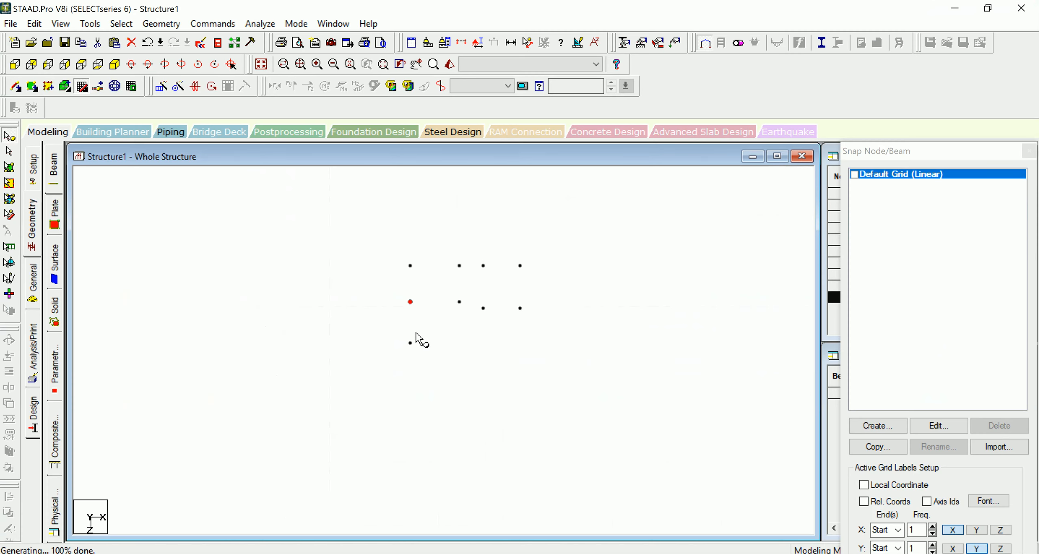
- Copy the third-row left node and paste it 3.7 m along X
{"action": "left_click", "coordinate": [410, 343]}
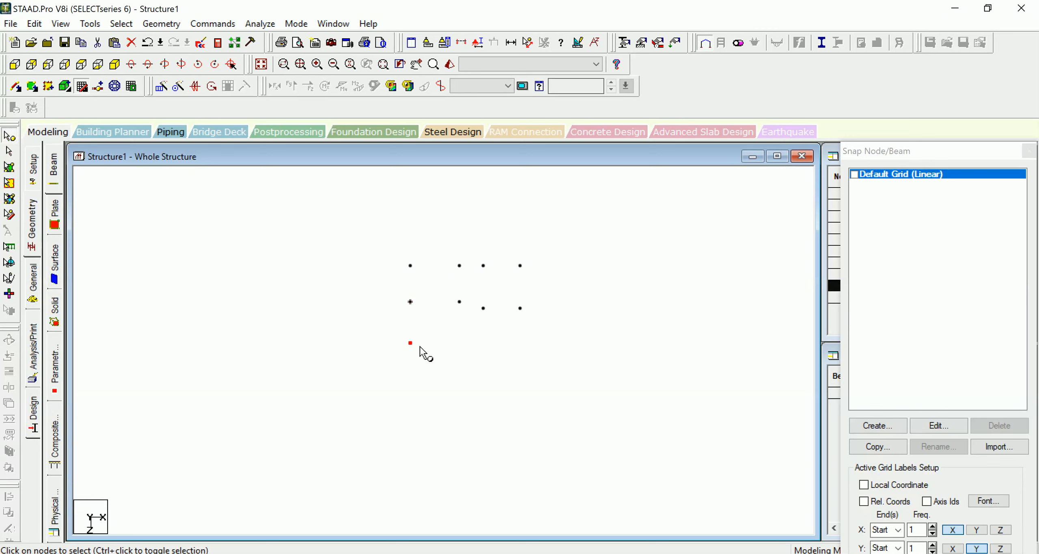
{"action": "right_click", "coordinate": [405, 349]}
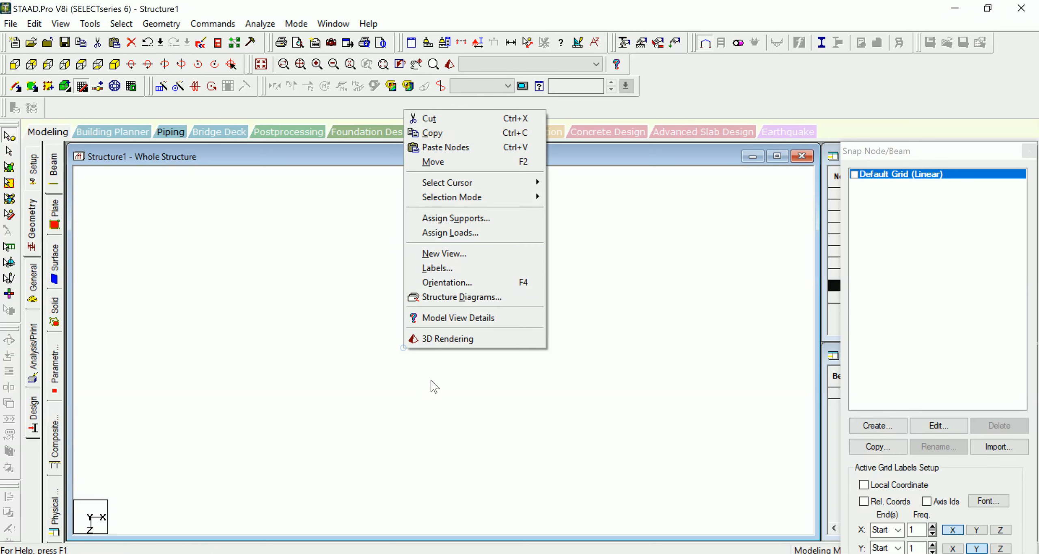
{"action": "left_click", "coordinate": [456, 132]}
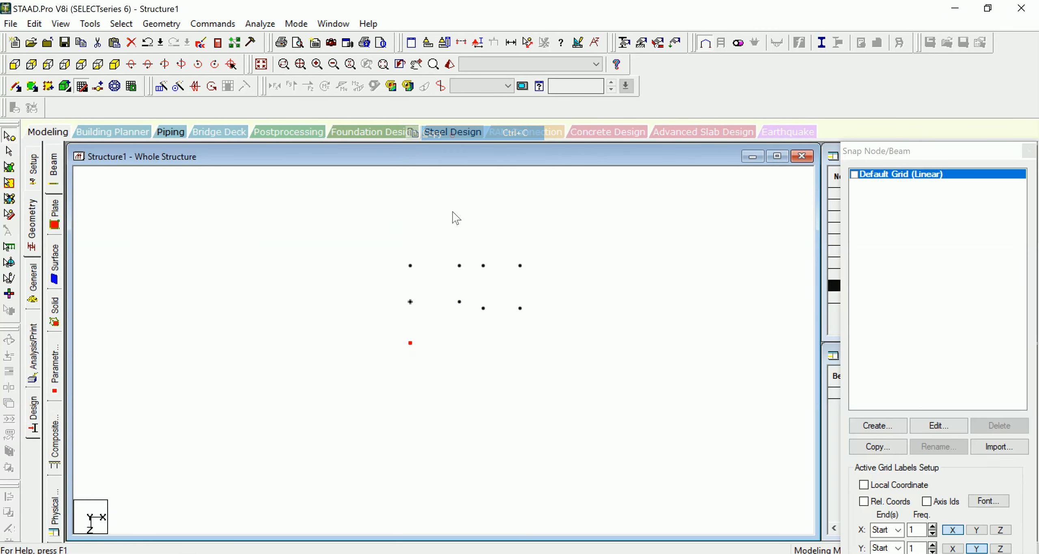
{"action": "right_click", "coordinate": [445, 356]}
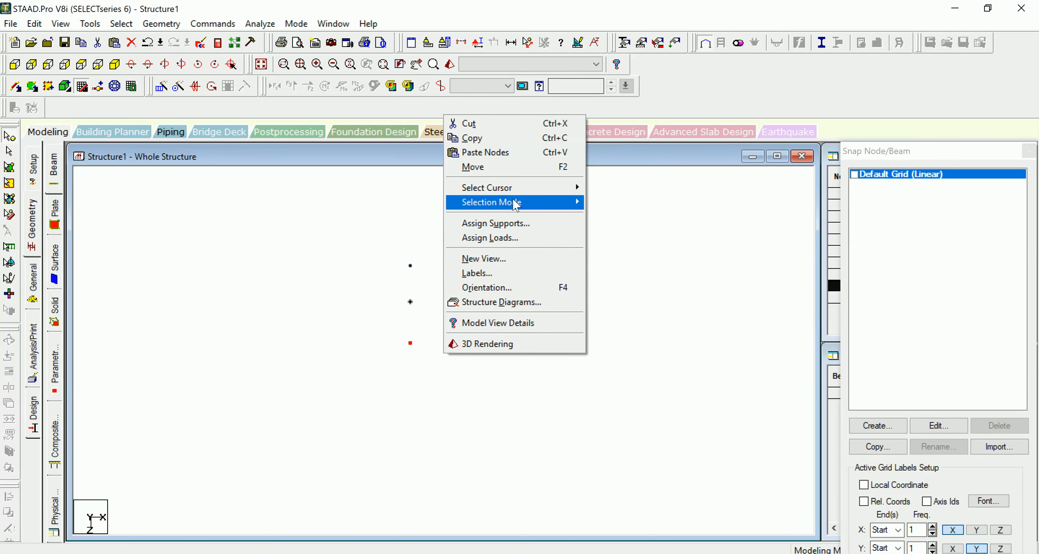
{"action": "left_click", "coordinate": [502, 160]}
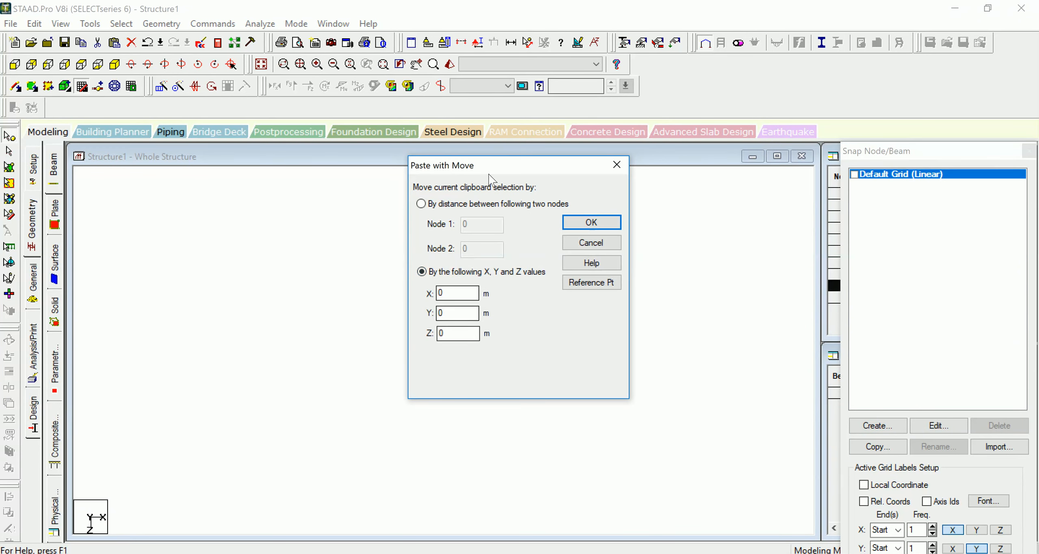
{"action": "left_click_drag", "start_coordinate": [492, 172], "coordinate": [644, 184]}
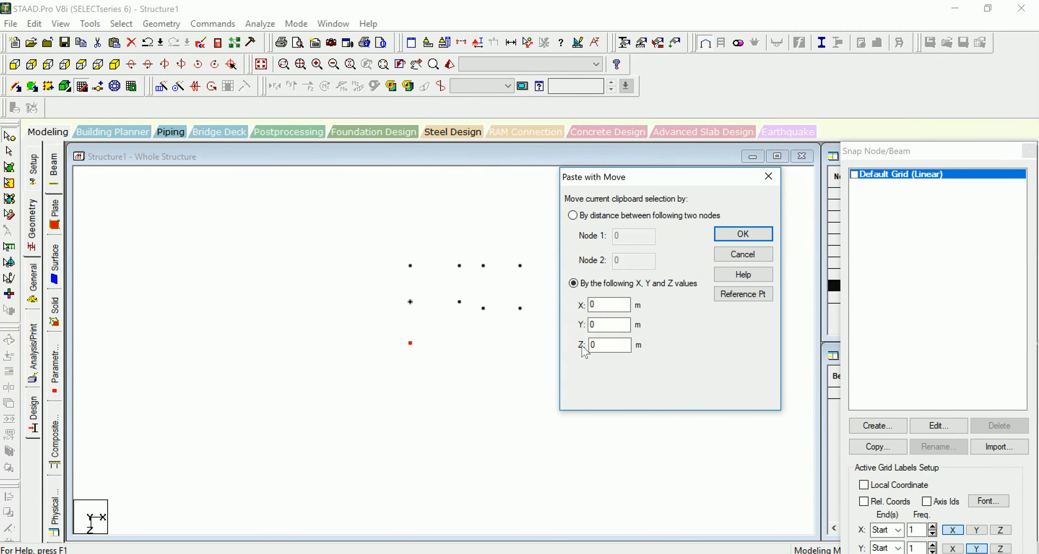
{"action": "double_click", "coordinate": [600, 304]}
{"action": "left_click", "coordinate": [725, 241]}
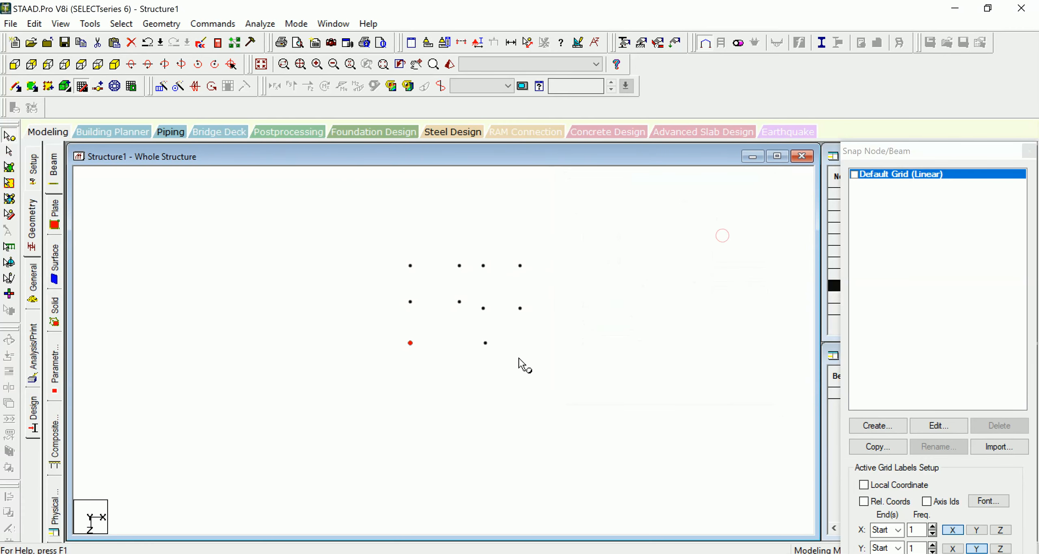
- Check the plan dimensions in AutoCAD and copy both third-row nodes 3.6 m along Z with Translational Repeat in STAAD.Pro
{"action": "left_click_drag", "start_coordinate": [502, 370], "coordinate": [504, 371]}
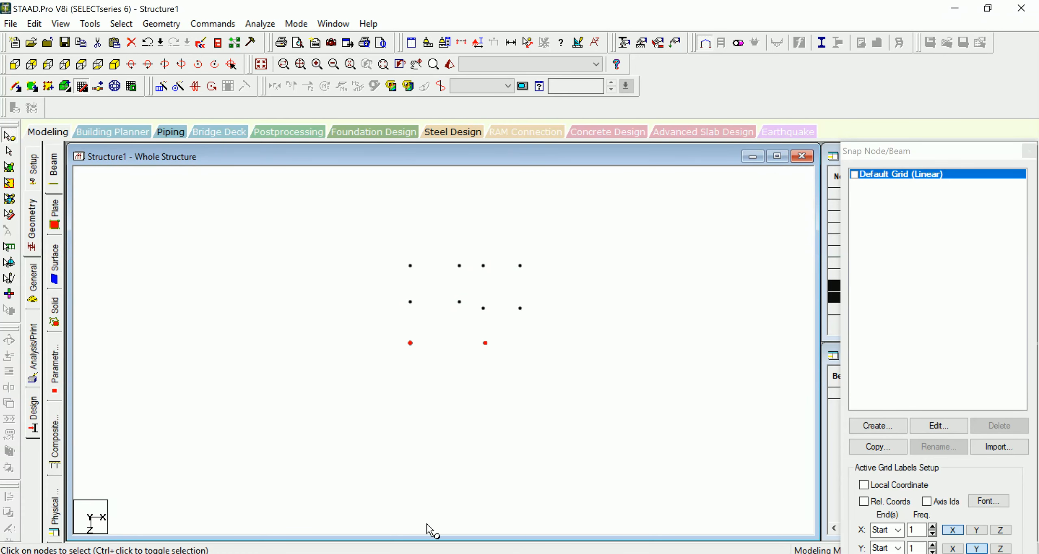
{"action": "left_click", "coordinate": [463, 553]}
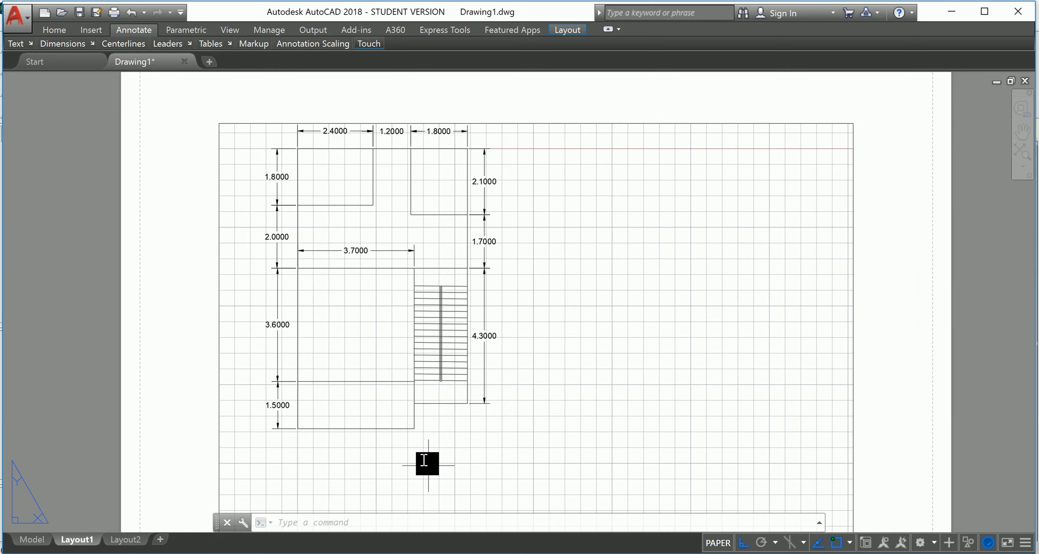
{"action": "left_click", "coordinate": [459, 549]}
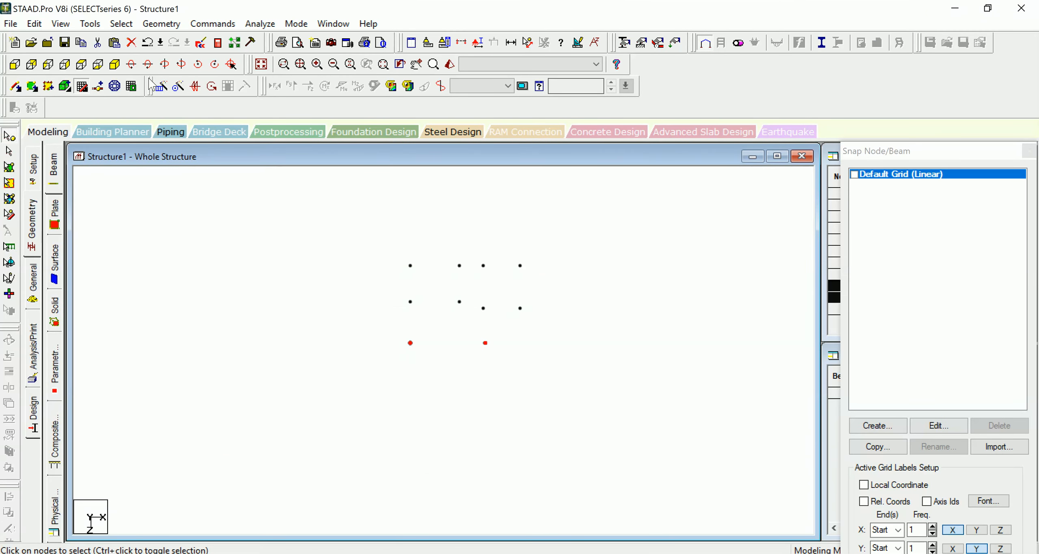
{"action": "left_click", "coordinate": [159, 86]}
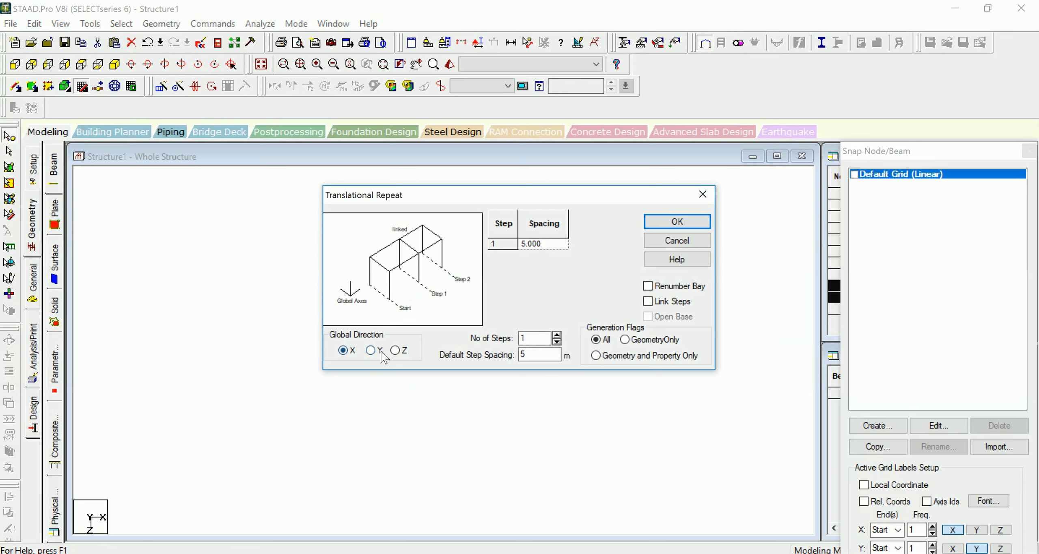
{"action": "left_click", "coordinate": [396, 351]}
{"action": "double_click", "coordinate": [529, 354]}
{"action": "type", "text": "3.6"}
{"action": "left_click", "coordinate": [664, 221]}
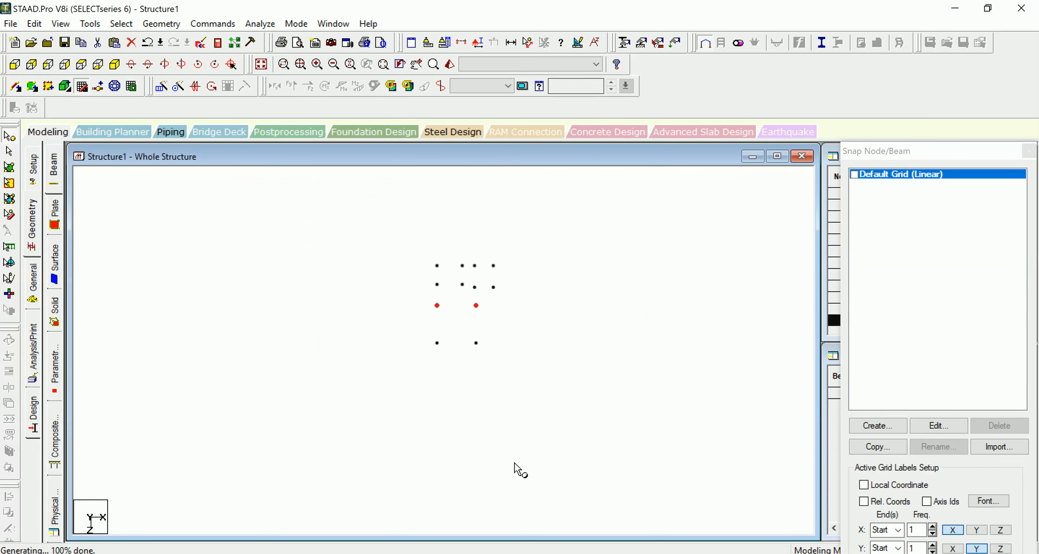
- Check the lowest bay's depth in AutoCAD and copy the two fourth-row nodes 1.5 m along Z in STAAD.Pro
{"action": "left_click", "coordinate": [529, 552]}
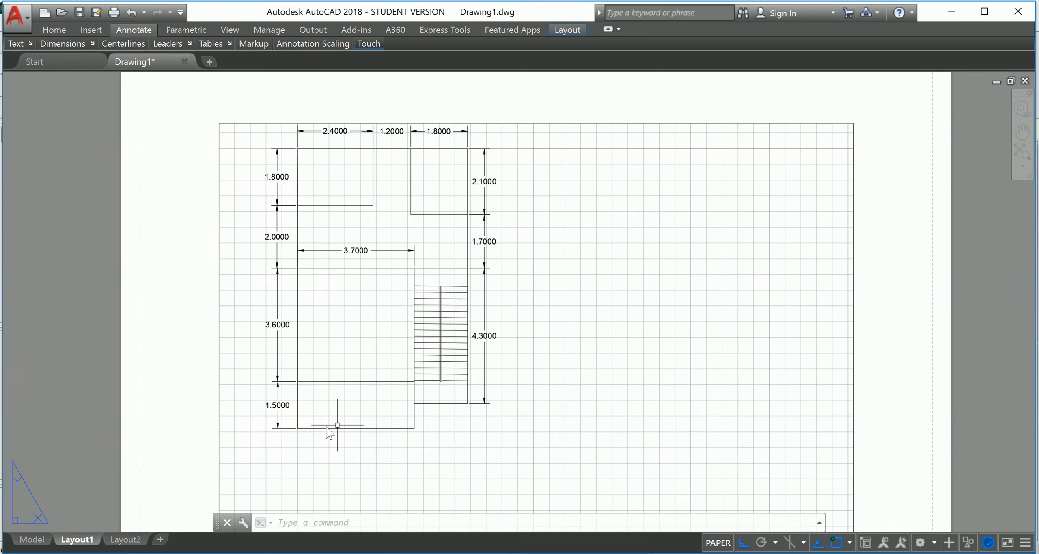
{"action": "left_click", "coordinate": [504, 553]}
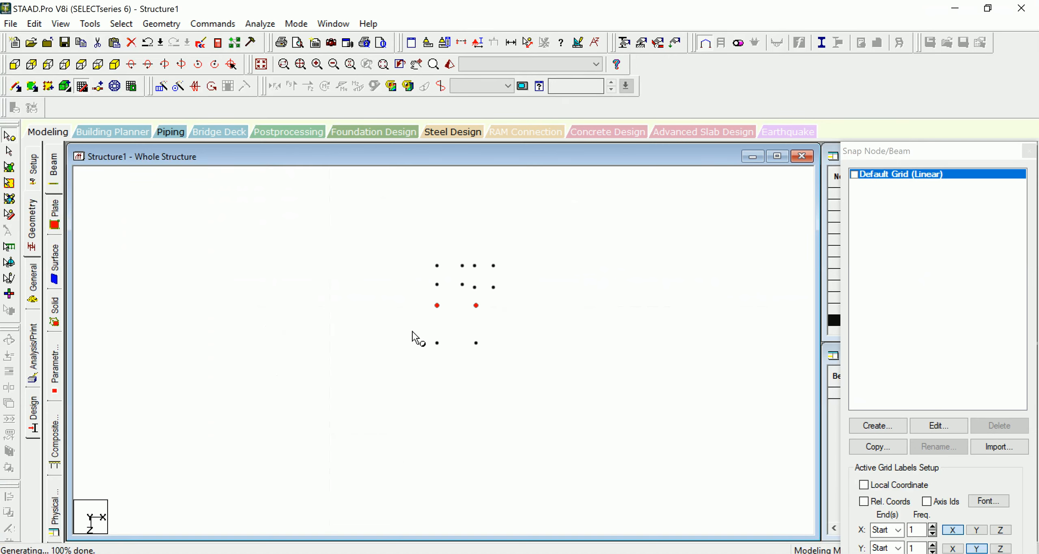
{"action": "left_click_drag", "start_coordinate": [412, 331], "coordinate": [503, 367]}
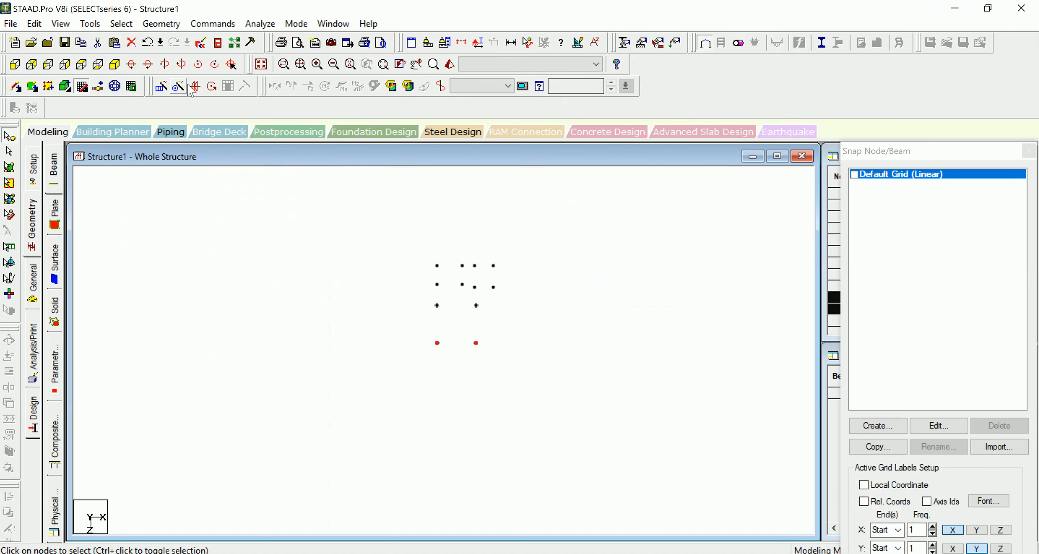
{"action": "left_click", "coordinate": [160, 87]}
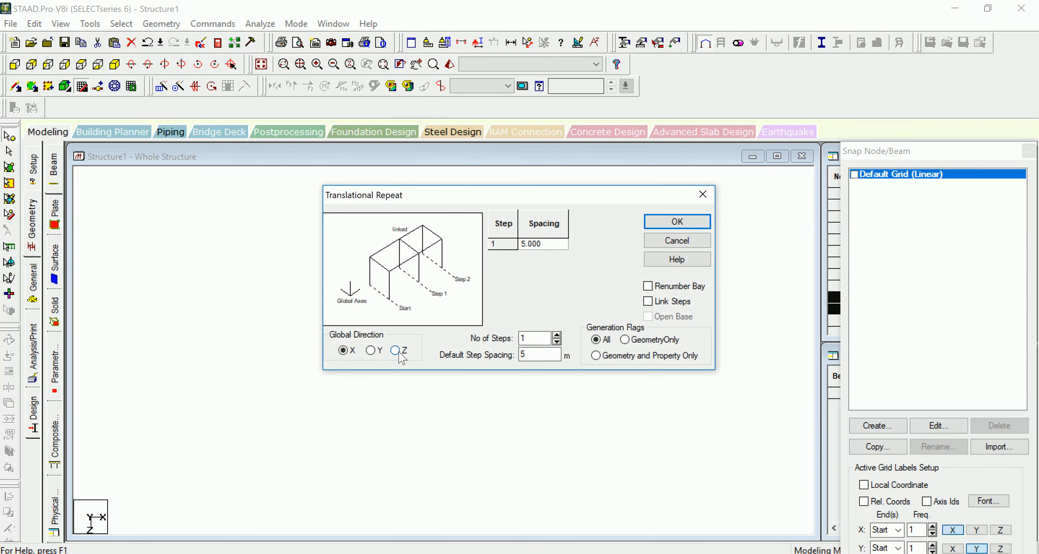
{"action": "left_click_drag", "start_coordinate": [528, 354], "coordinate": [495, 342]}
{"action": "left_click", "coordinate": [675, 222]}
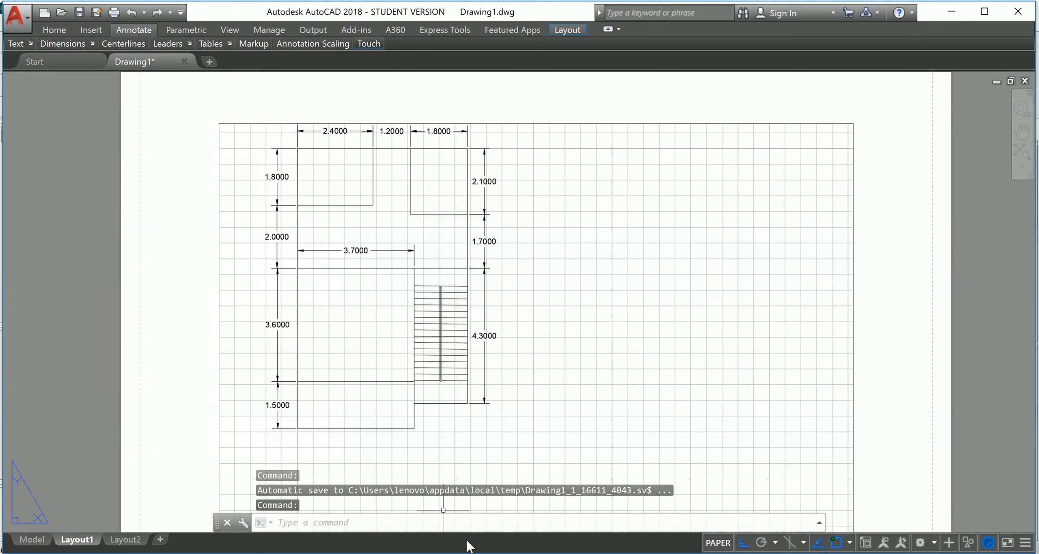
- Check the AutoCAD plan, decline the auto save in STAAD.Pro and copy the rightmost second-row node 1.7 m along Z
{"action": "left_click", "coordinate": [485, 550]}
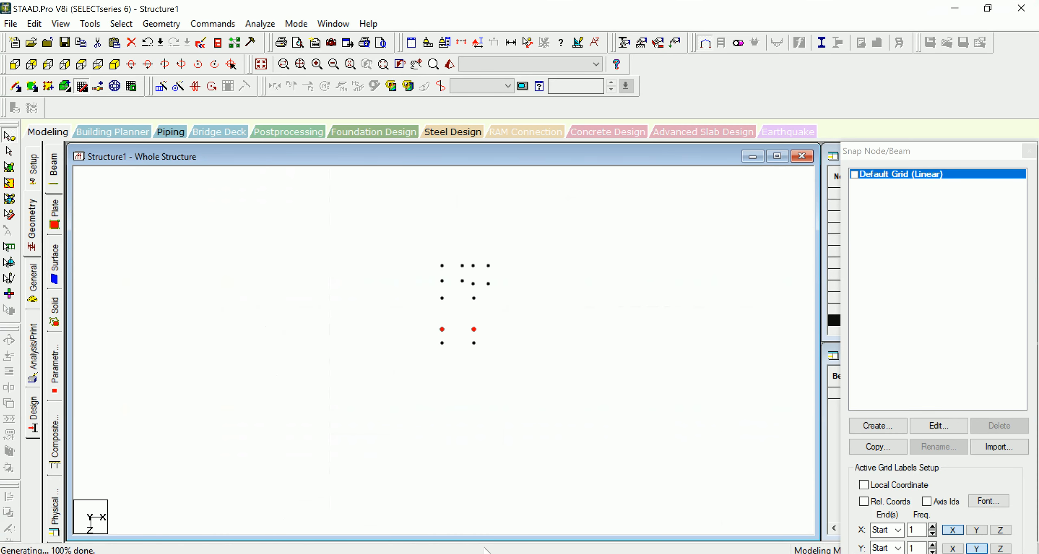
{"action": "scroll", "coordinate": [504, 295], "scroll_direction": "up", "scroll_amount": 3}
{"action": "middle_click_drag", "start_coordinate": [562, 338], "coordinate": [494, 344]}
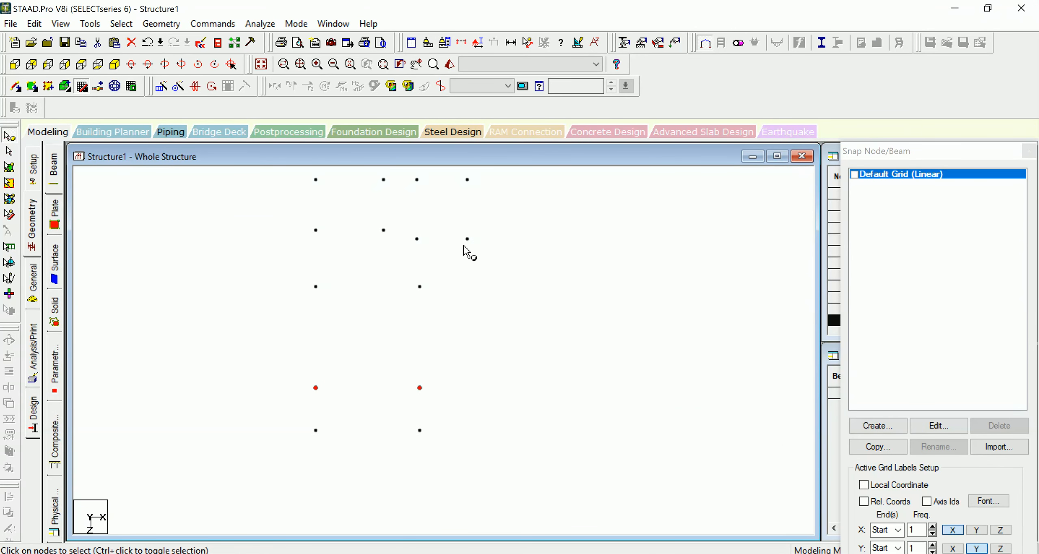
{"action": "key", "text": "alt+Tab"}
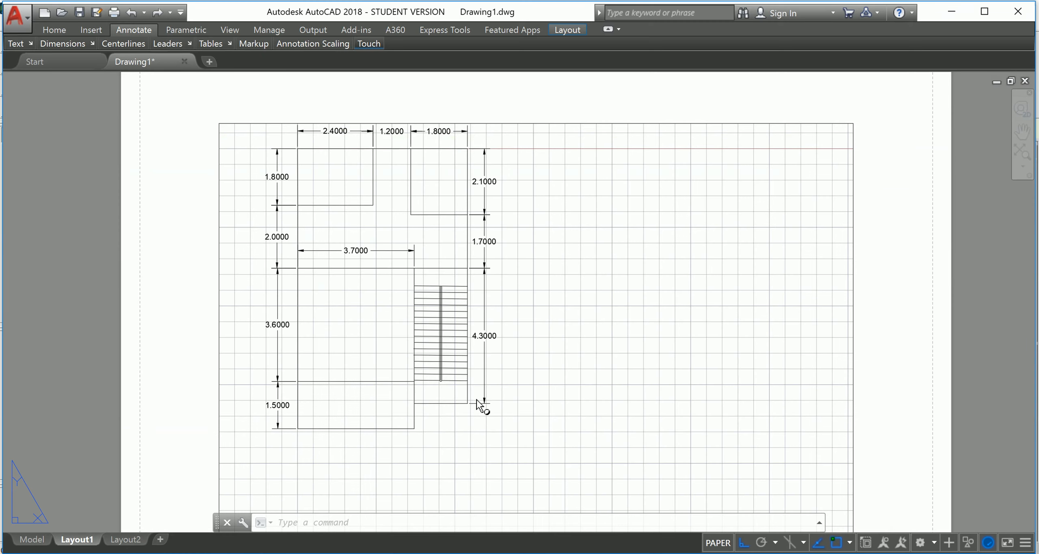
{"action": "key", "text": "alt+Tab"}
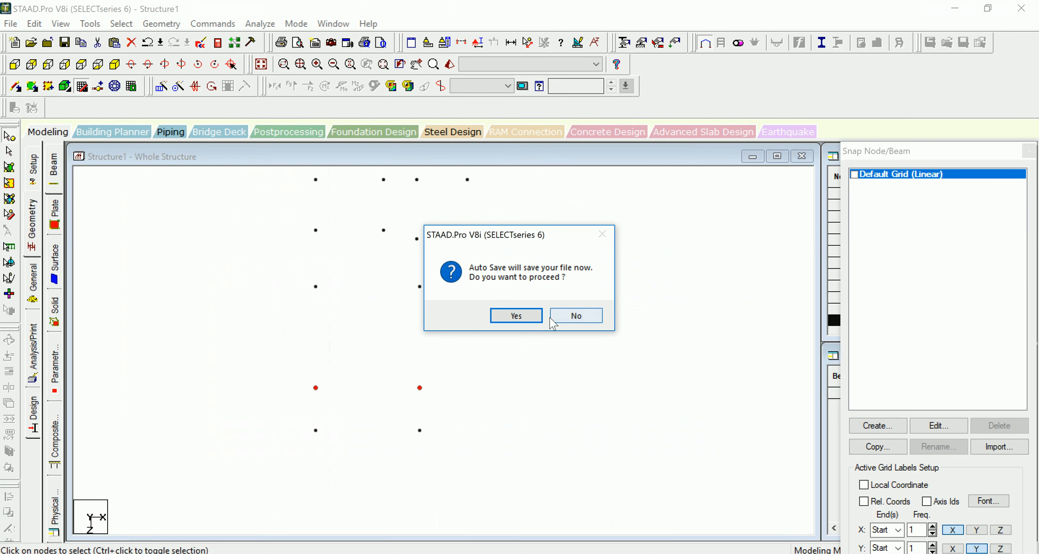
{"action": "left_click", "coordinate": [568, 316]}
{"action": "left_click_drag", "start_coordinate": [458, 232], "coordinate": [473, 252]}
{"action": "left_click", "coordinate": [162, 86]}
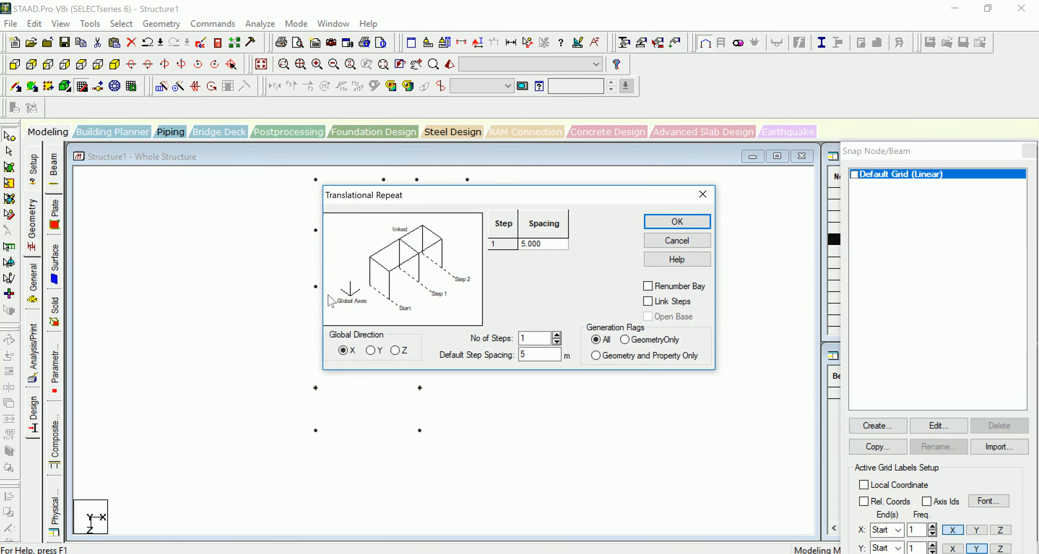
{"action": "left_click", "coordinate": [396, 350]}
{"action": "double_click", "coordinate": [548, 348]}
{"action": "left_click", "coordinate": [677, 221]}
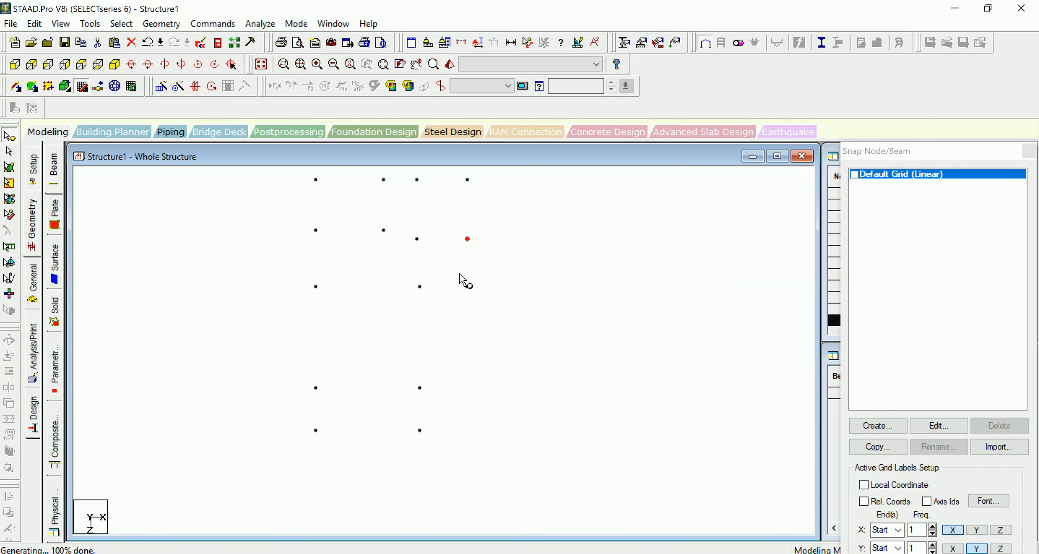
- Copy the rightmost third-row node 3.6 m along Z using Translational Repeat
{"action": "left_click_drag", "start_coordinate": [460, 274], "coordinate": [480, 319]}
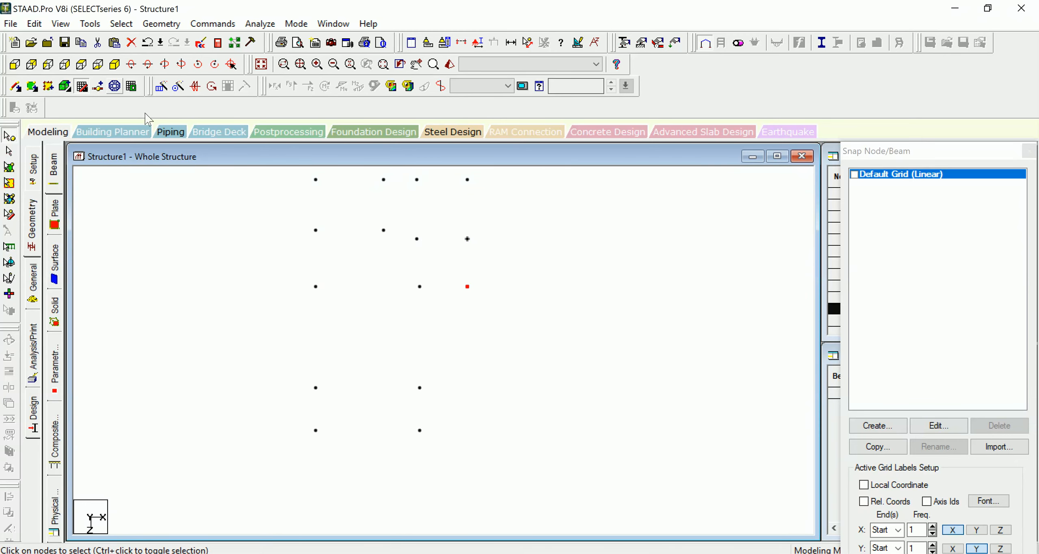
{"action": "left_click", "coordinate": [162, 87]}
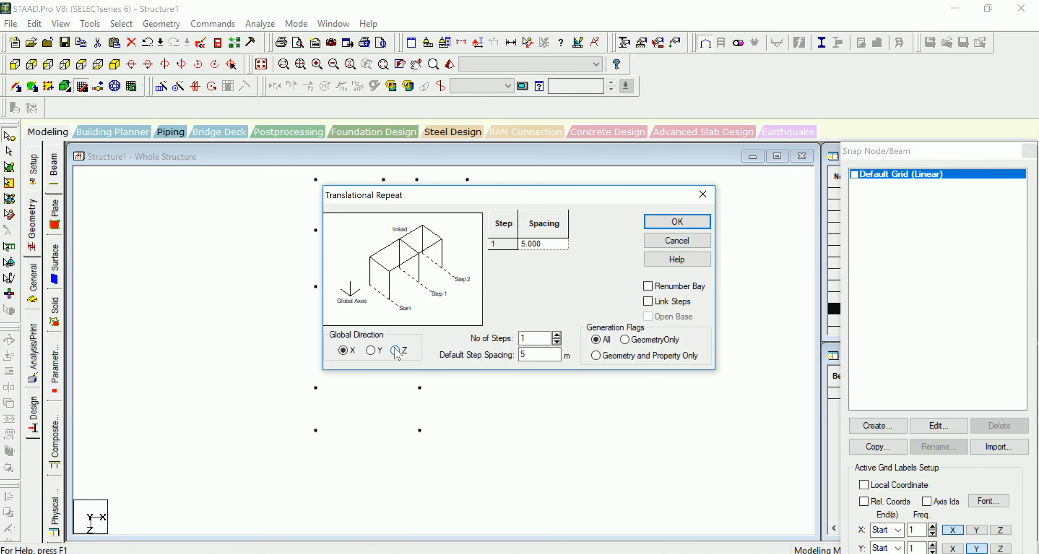
{"action": "double_click", "coordinate": [528, 354]}
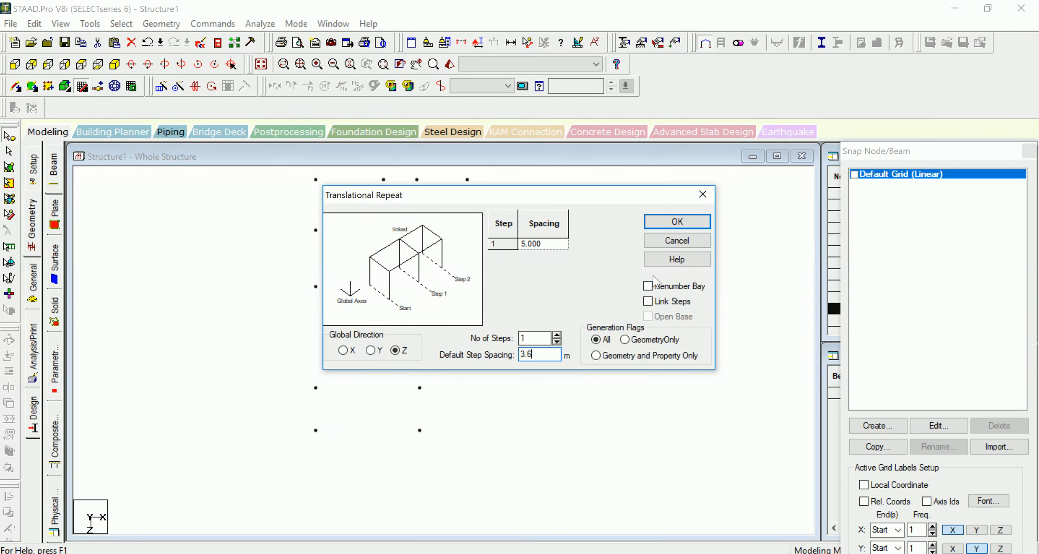
{"action": "left_click", "coordinate": [677, 222]}
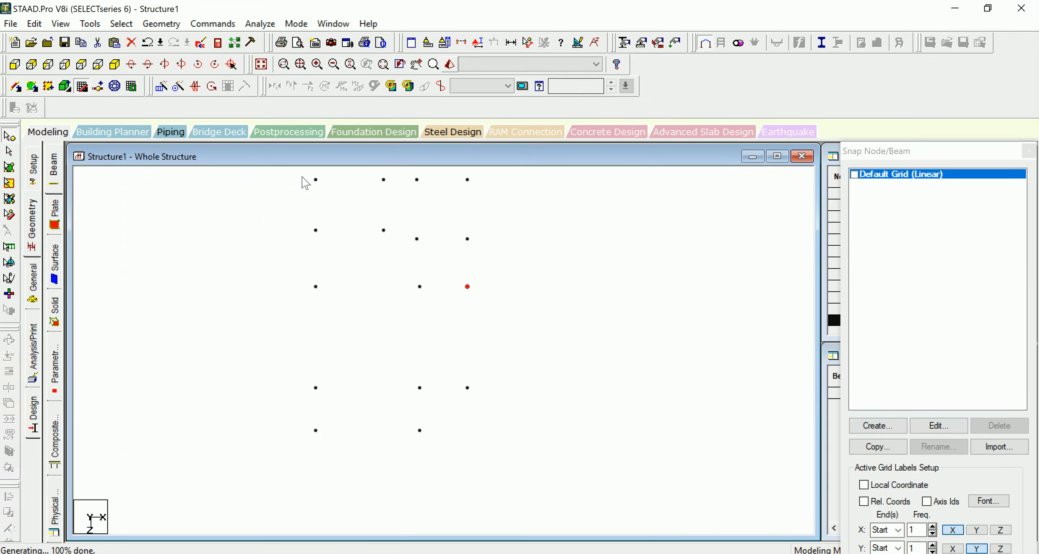
- Connect the first-row nodes with beams and outline the two upper rooms using Add Beam
{"action": "middle_click_drag", "start_coordinate": [296, 360], "coordinate": [309, 398]}
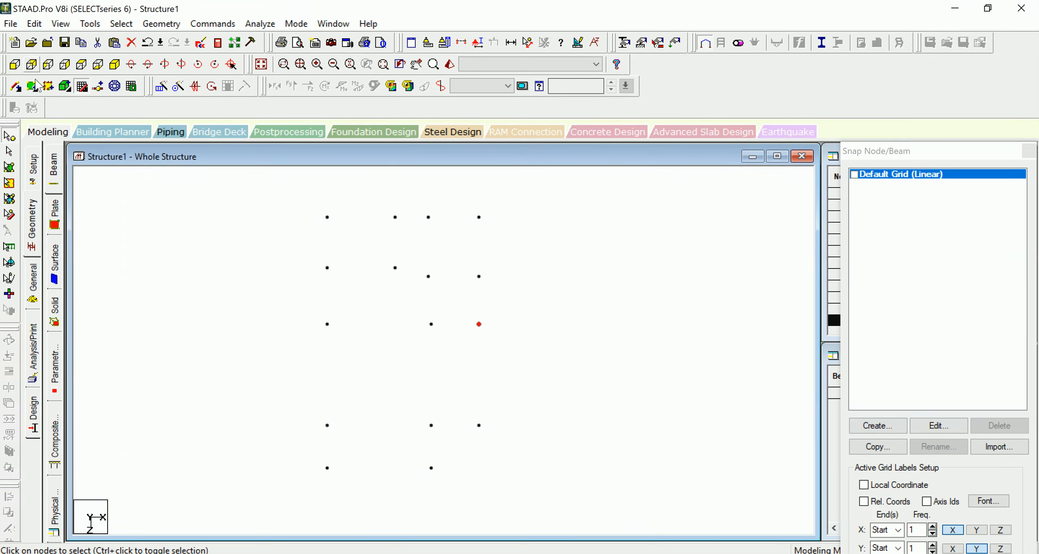
{"action": "left_click", "coordinate": [16, 87]}
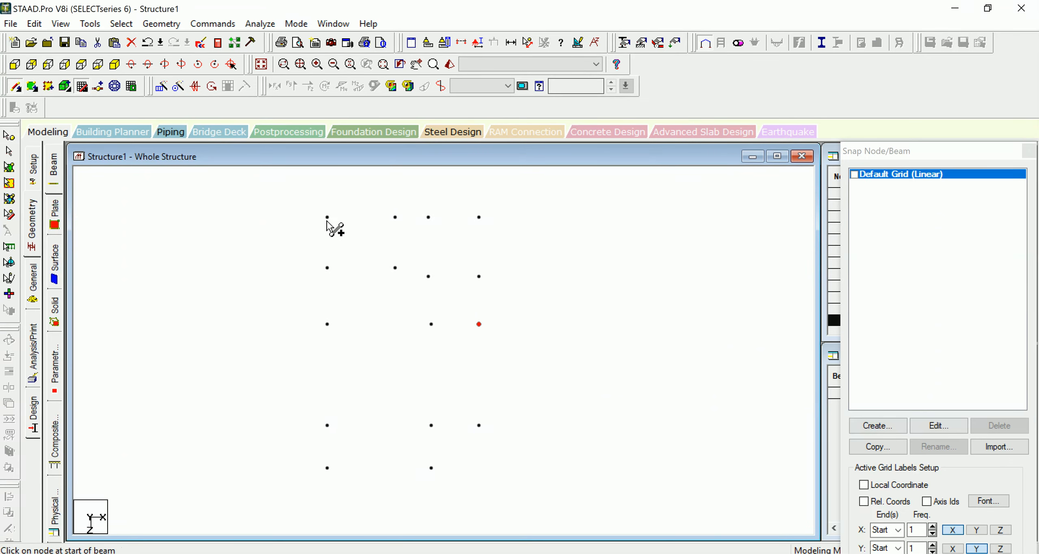
{"action": "left_click_drag", "start_coordinate": [328, 217], "coordinate": [479, 217]}
{"action": "left_click_drag", "start_coordinate": [331, 220], "coordinate": [429, 275]}
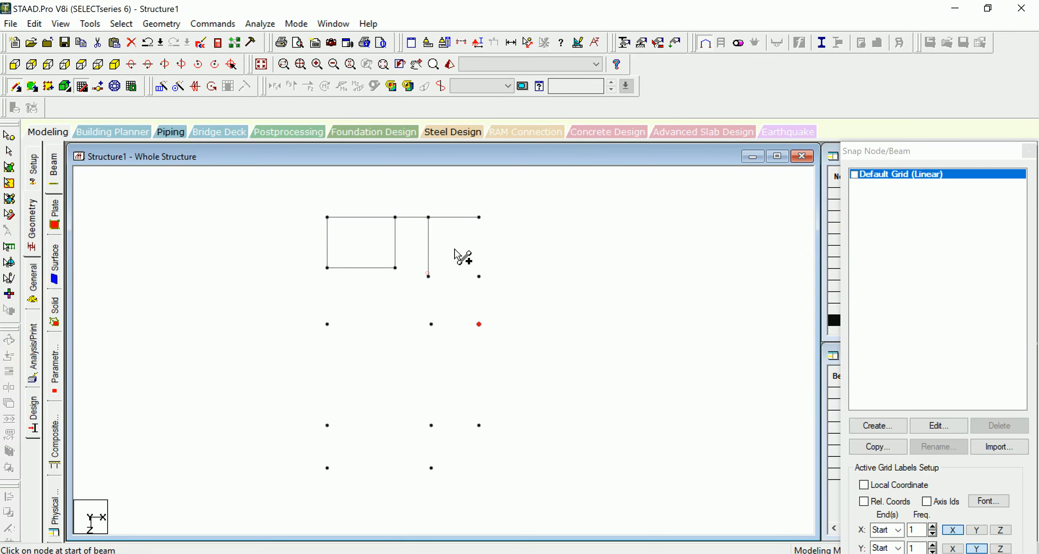
{"action": "left_click_drag", "start_coordinate": [480, 218], "coordinate": [428, 277]}
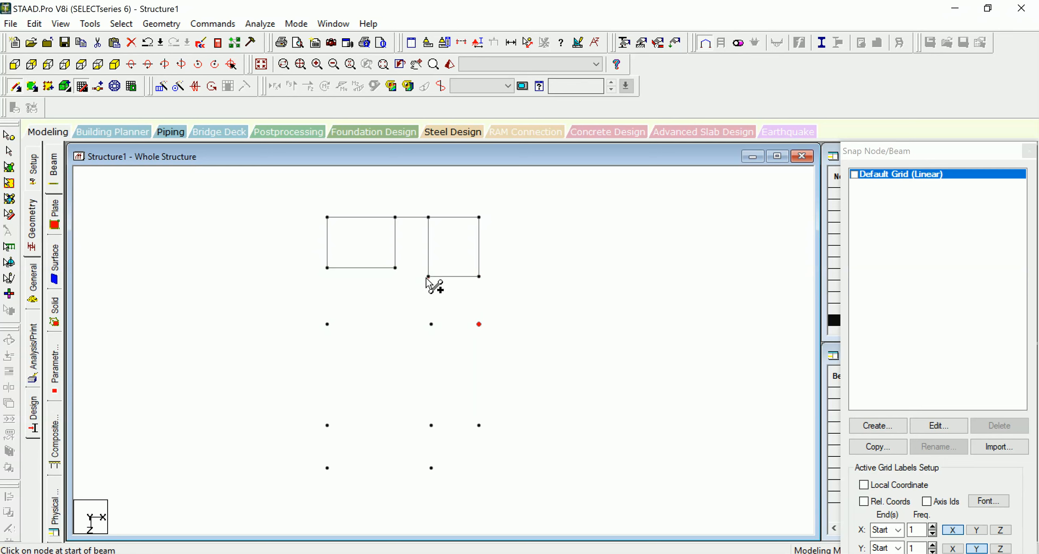
- Draw beams down the left edge and around the large left room and the bay below it
{"action": "left_click_drag", "start_coordinate": [327, 268], "coordinate": [327, 425]}
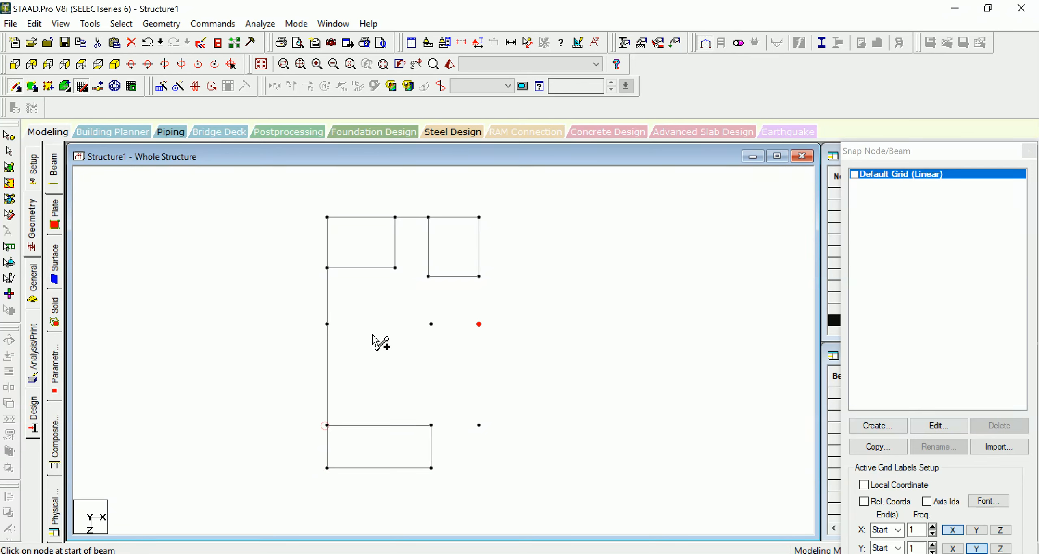
{"action": "left_click_drag", "start_coordinate": [432, 323], "coordinate": [328, 324]}
{"action": "left_click_drag", "start_coordinate": [431, 324], "coordinate": [431, 425]}
- Draw beams around the staircase bay and link its upper right corner to the upper-right room
{"action": "left_click_drag", "start_coordinate": [430, 325], "coordinate": [479, 323]}
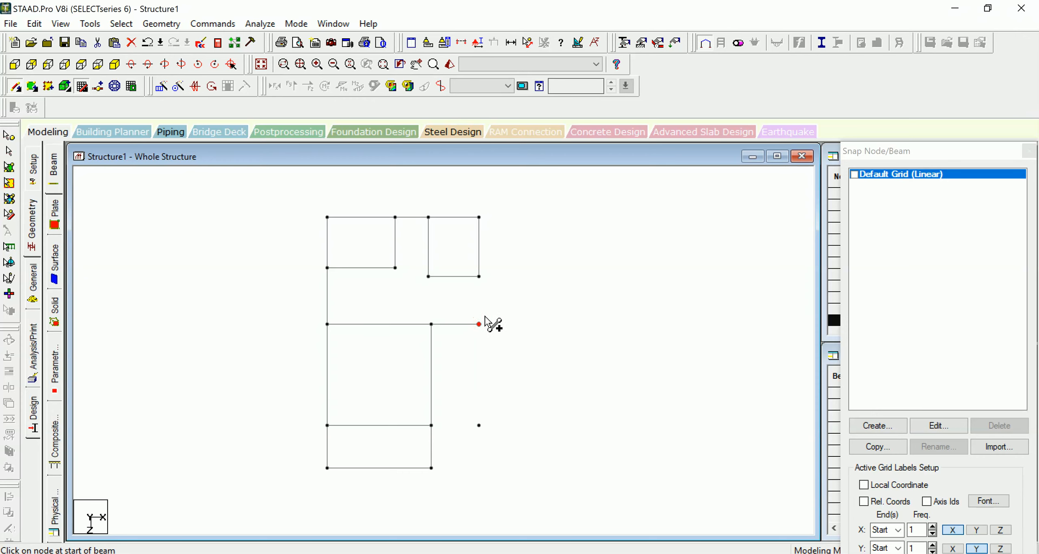
{"action": "left_click_drag", "start_coordinate": [486, 330], "coordinate": [479, 425]}
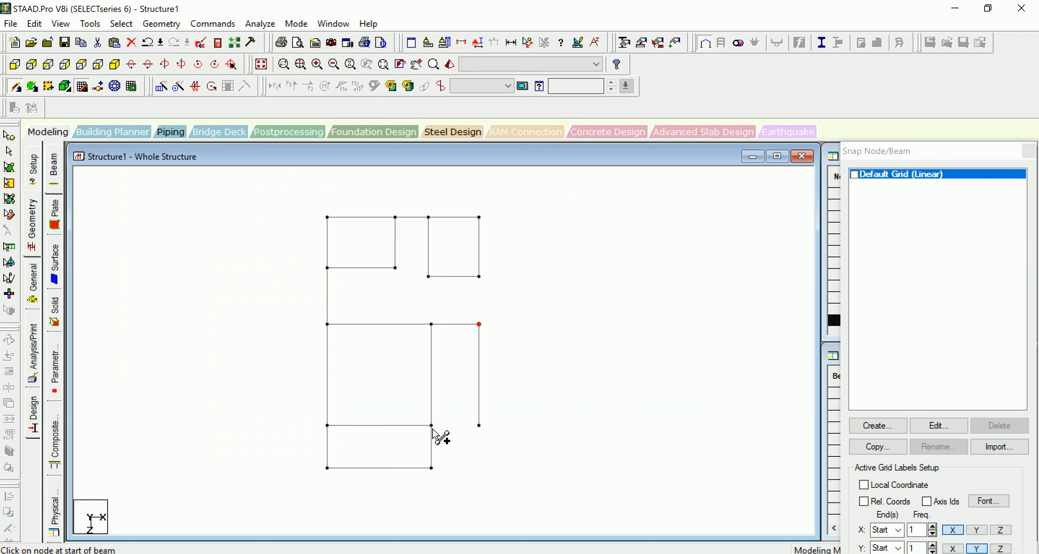
{"action": "left_click_drag", "start_coordinate": [432, 426], "coordinate": [479, 426]}
{"action": "left_click_drag", "start_coordinate": [477, 277], "coordinate": [481, 327]}
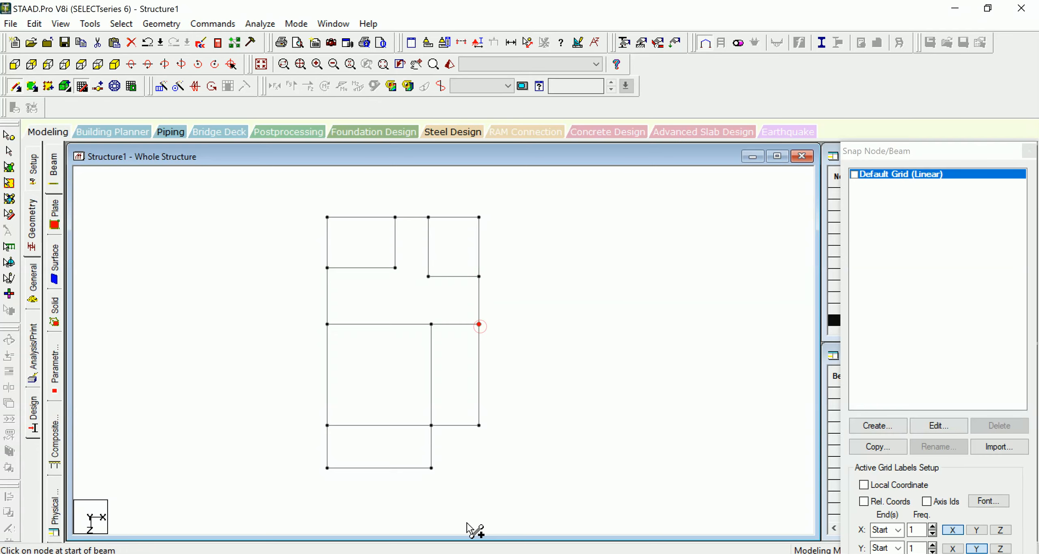
- Compare the beam layout with the AutoCAD floor plan, and return to STAAD.Pro to inspect the frame in isometric view
{"action": "key", "text": "alt+Tab"}
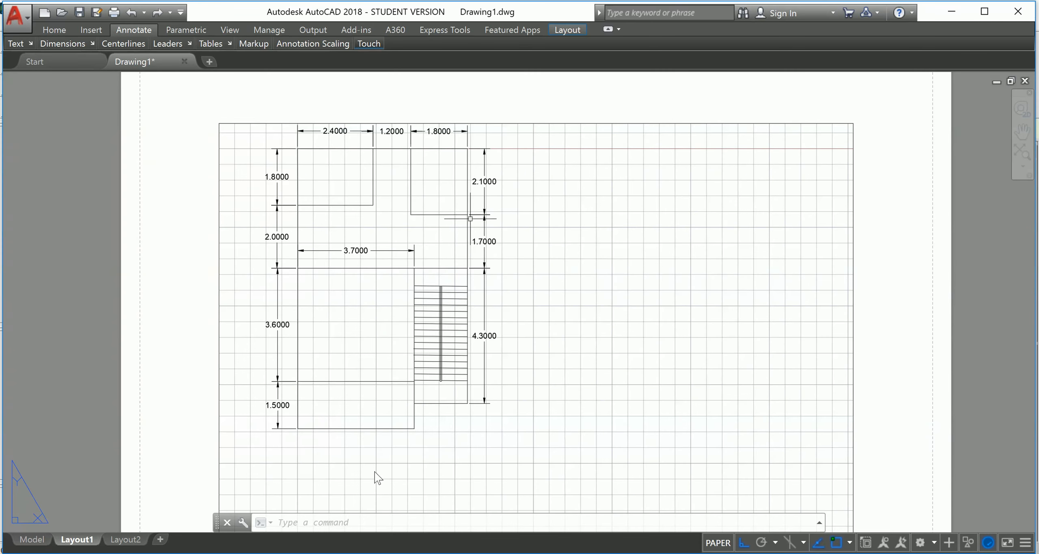
{"action": "left_click", "coordinate": [33, 539]}
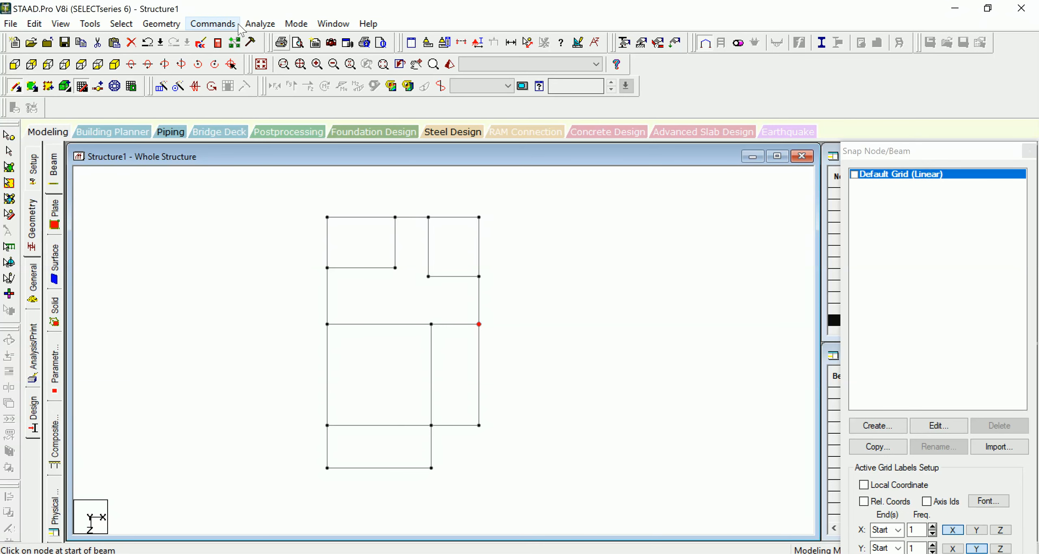
{"action": "left_click", "coordinate": [115, 64]}
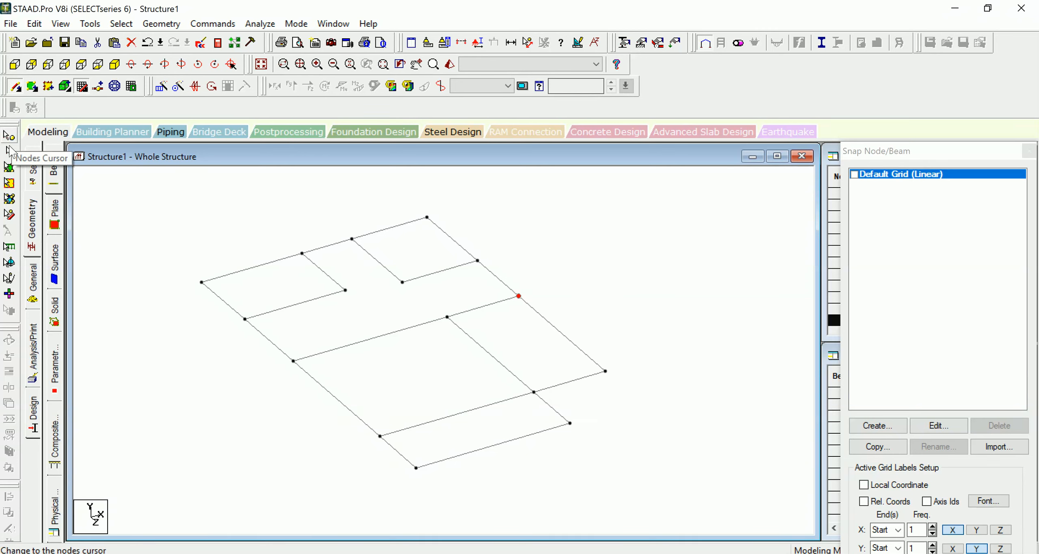
{"action": "scroll", "coordinate": [326, 208], "scroll_direction": "down", "scroll_amount": 1}
{"action": "middle_click_drag", "start_coordinate": [338, 229], "coordinate": [344, 290]}
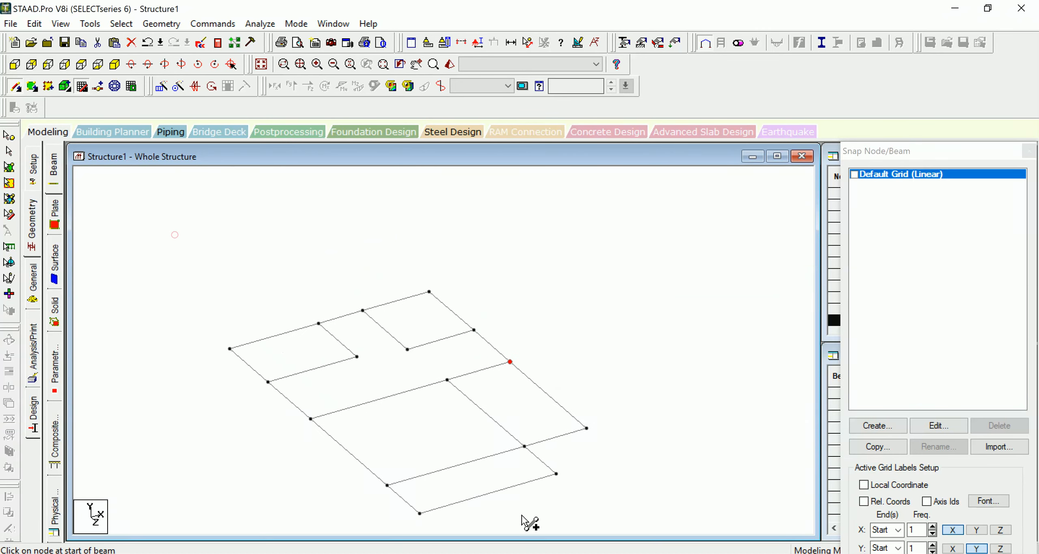
{"action": "left_click", "coordinate": [9, 136]}
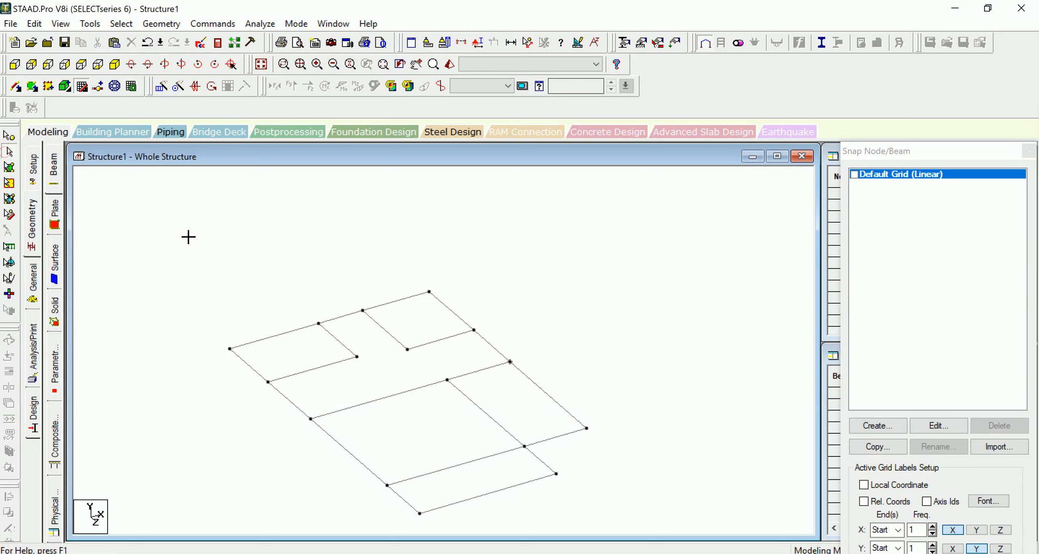
{"action": "left_click_drag", "start_coordinate": [177, 218], "coordinate": [607, 518]}
{"action": "middle_click_drag", "start_coordinate": [614, 491], "coordinate": [595, 450]}
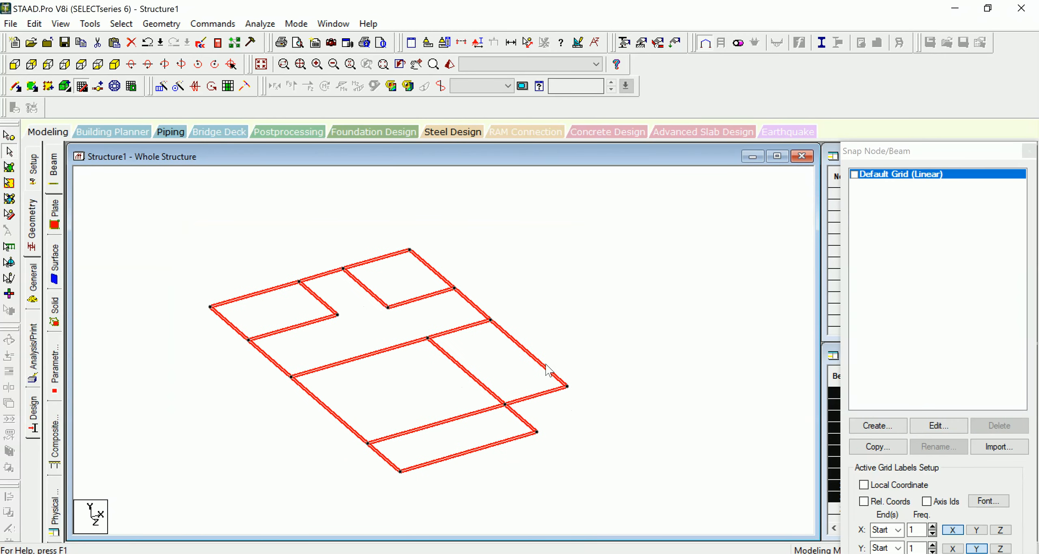
{"action": "left_click", "coordinate": [239, 230]}
- Select all plan nodes and generate base columns by repeating them -2 m along Y with Translational Repeat and linked steps
{"action": "left_click", "coordinate": [9, 135]}
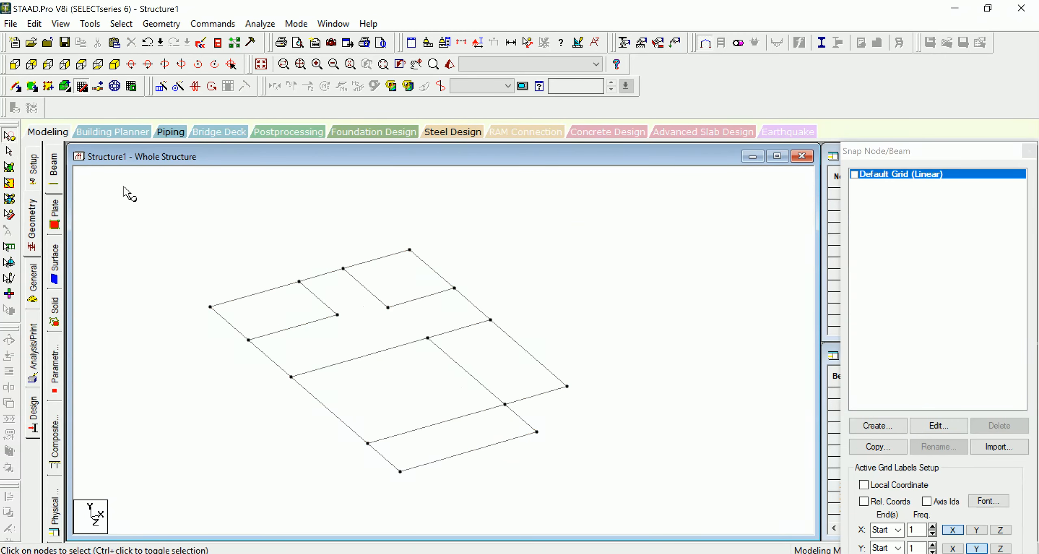
{"action": "left_click_drag", "start_coordinate": [125, 187], "coordinate": [611, 524]}
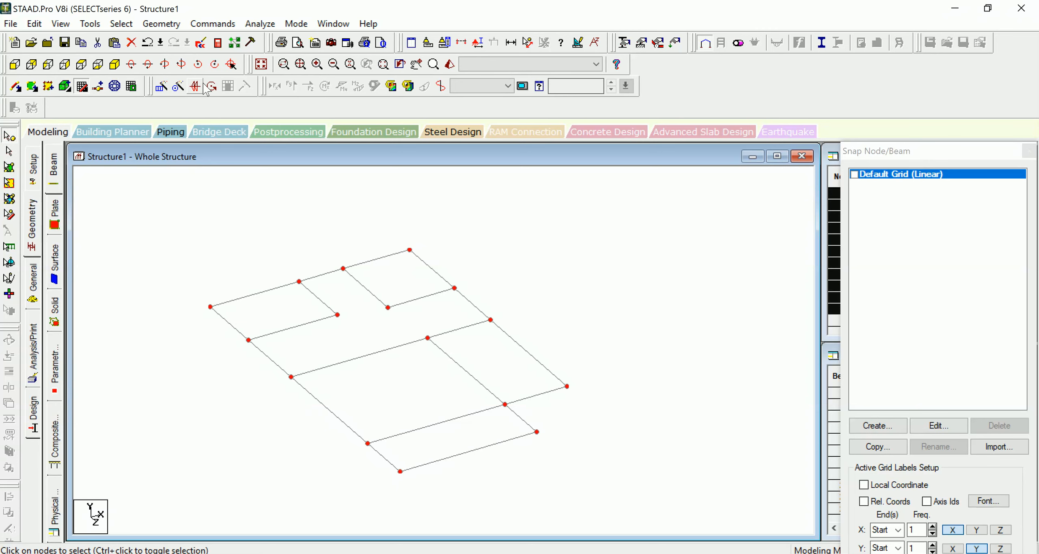
{"action": "left_click", "coordinate": [162, 88]}
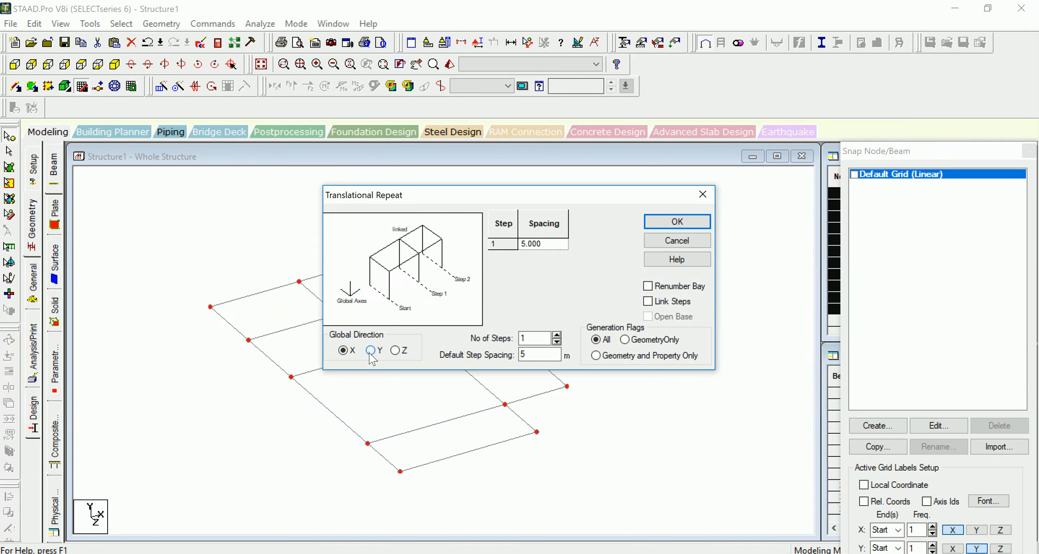
{"action": "left_click", "coordinate": [371, 351]}
{"action": "double_click", "coordinate": [538, 355]}
{"action": "type", "text": "-2"}
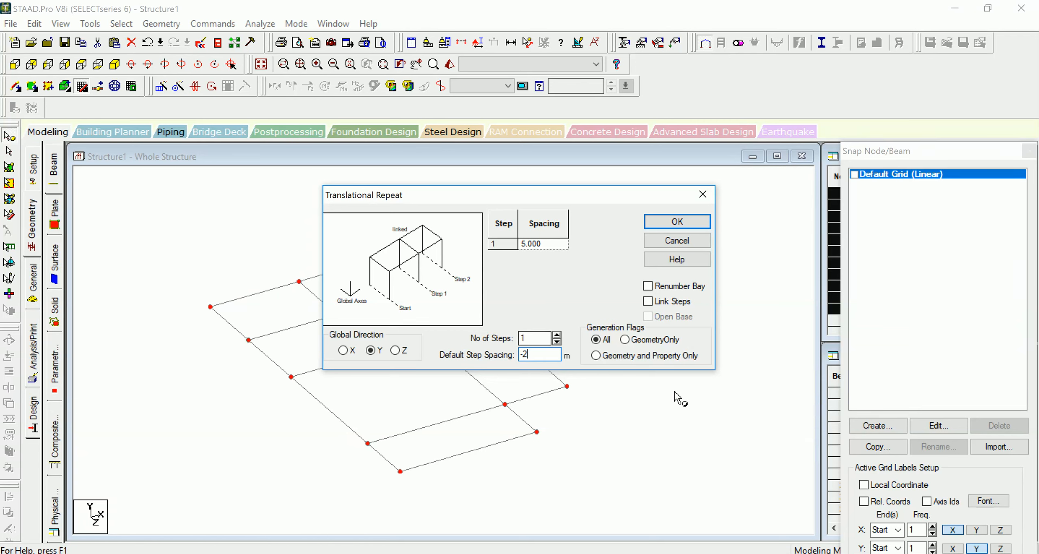
{"action": "left_click", "coordinate": [648, 301]}
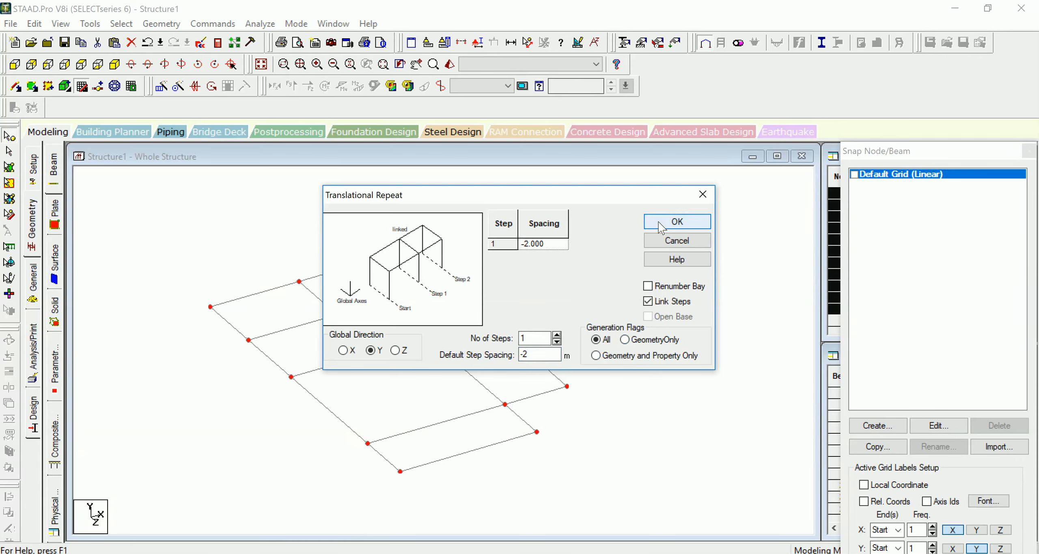
{"action": "left_click", "coordinate": [677, 221]}
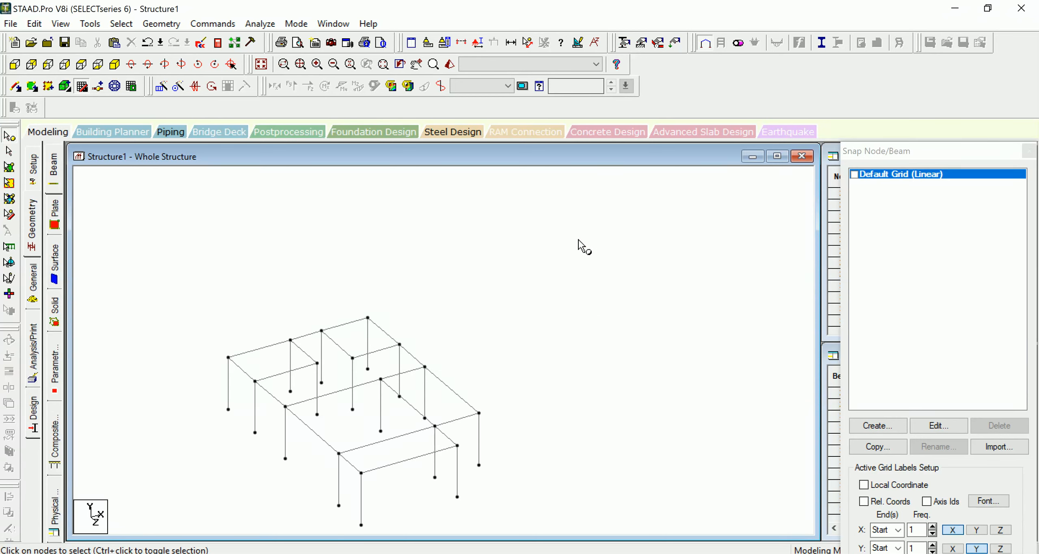
- Select all floor-level beams and repeat them along Y in 3 linked steps of 3.3 m using Translational Repeat
{"action": "left_click", "coordinate": [16, 64]}
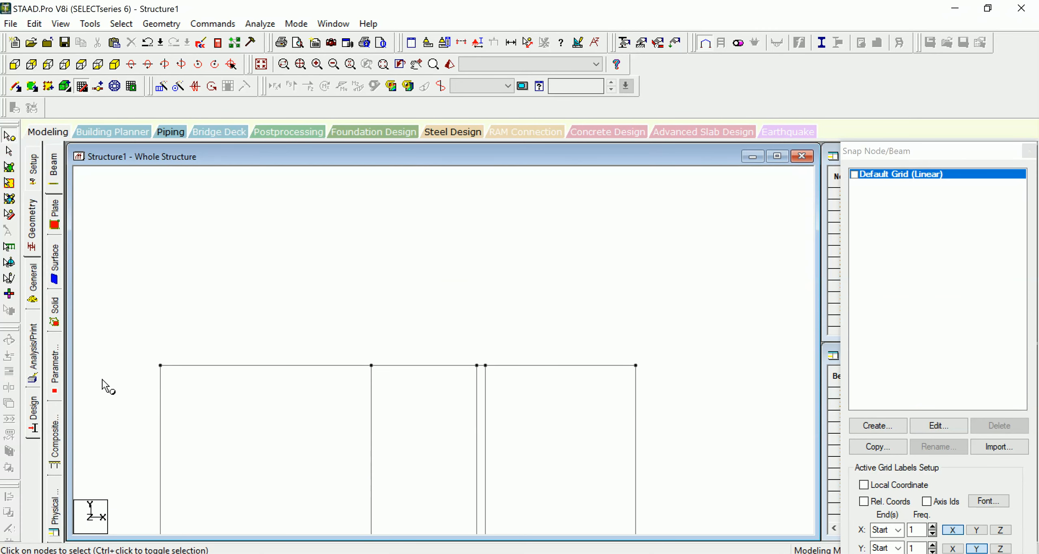
{"action": "left_click_drag", "start_coordinate": [138, 326], "coordinate": [659, 411]}
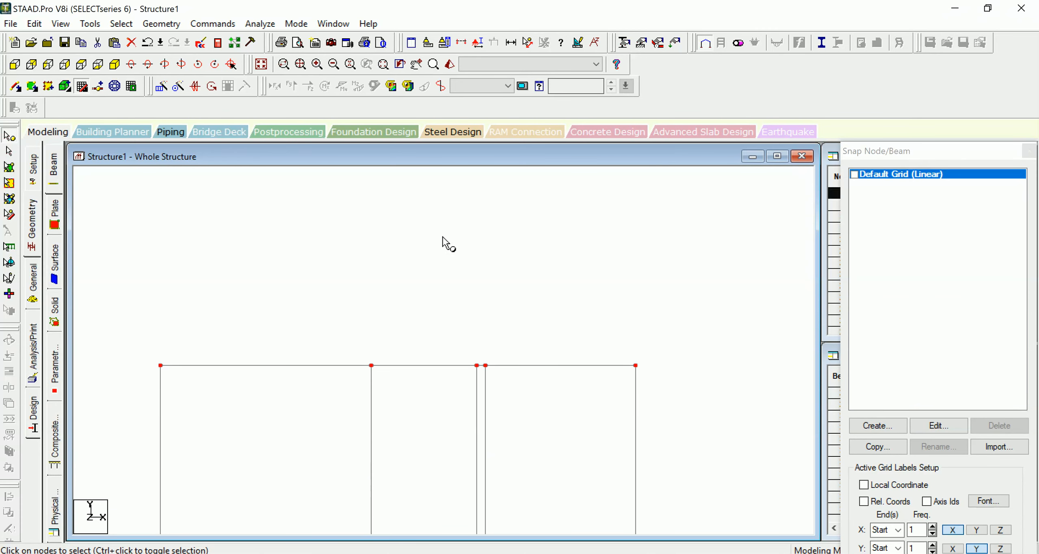
{"action": "left_click", "coordinate": [9, 151]}
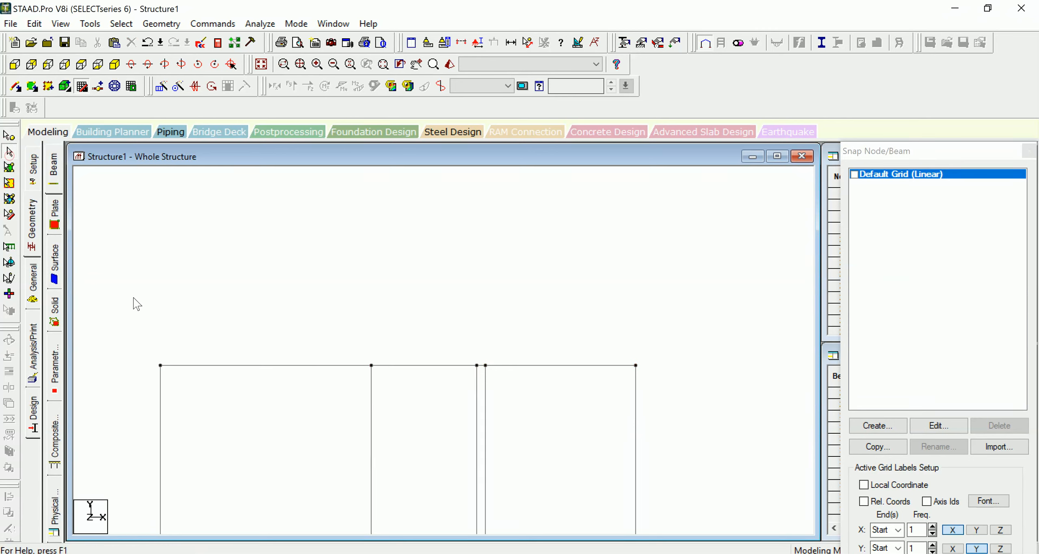
{"action": "left_click_drag", "start_coordinate": [508, 450], "coordinate": [682, 419]}
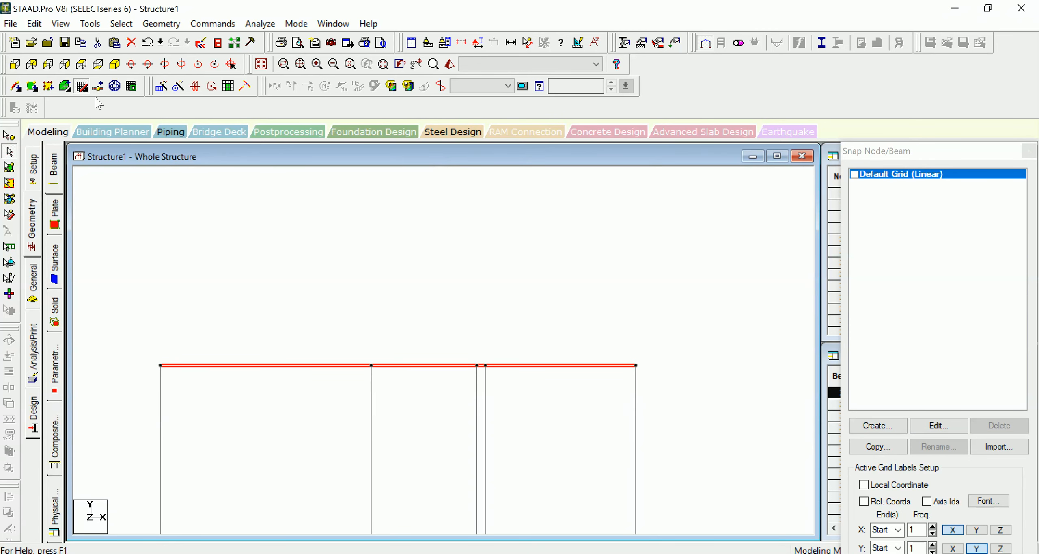
{"action": "left_click", "coordinate": [115, 64]}
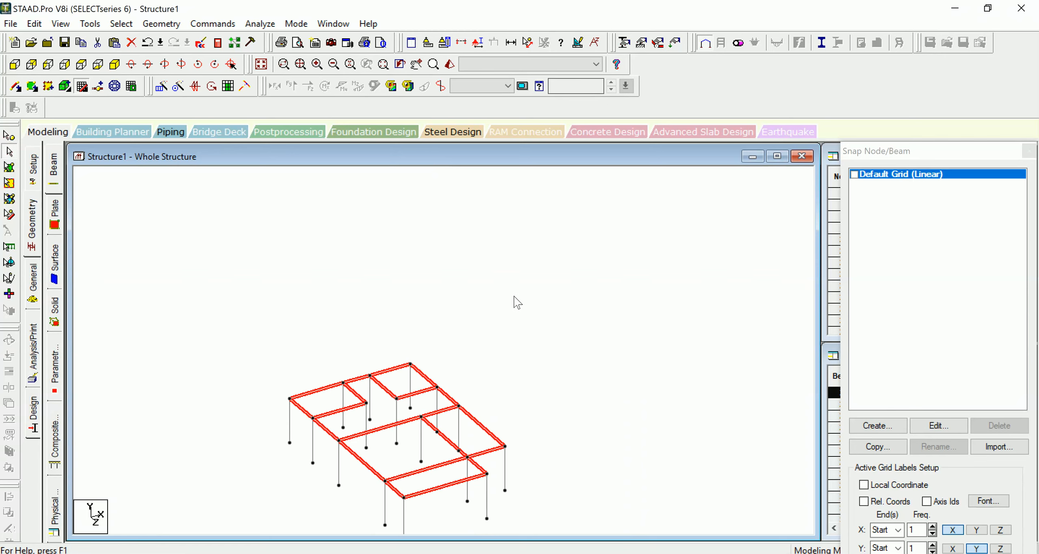
{"action": "left_click", "coordinate": [158, 92]}
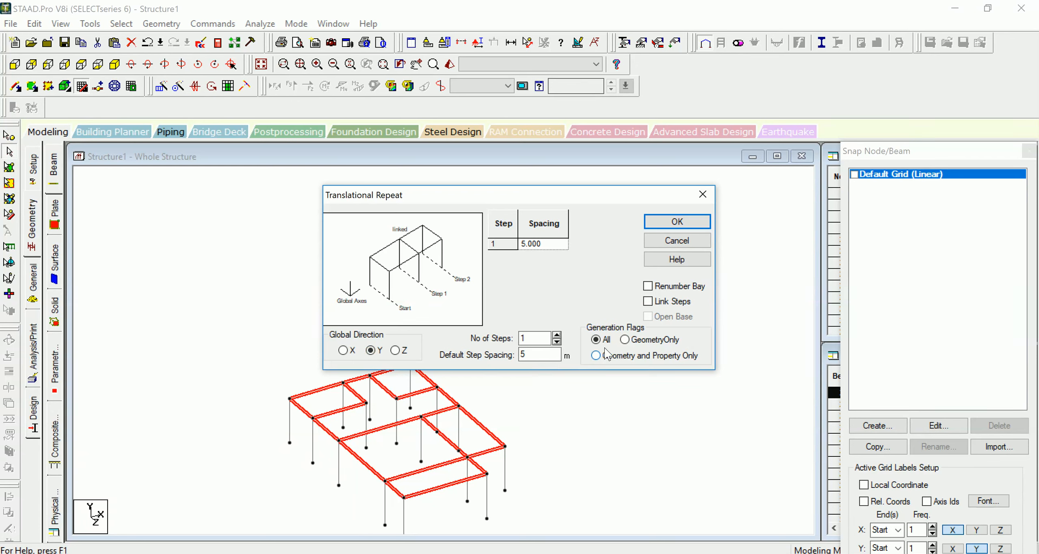
{"action": "double_click", "coordinate": [529, 341]}
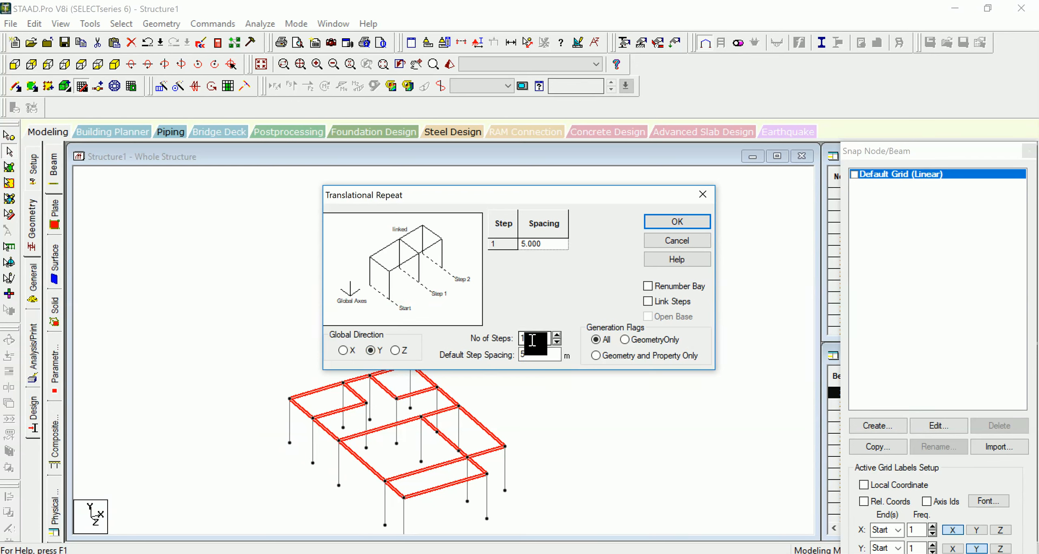
{"action": "left_click_drag", "start_coordinate": [532, 340], "coordinate": [518, 338]}
{"action": "type", "text": "3"}
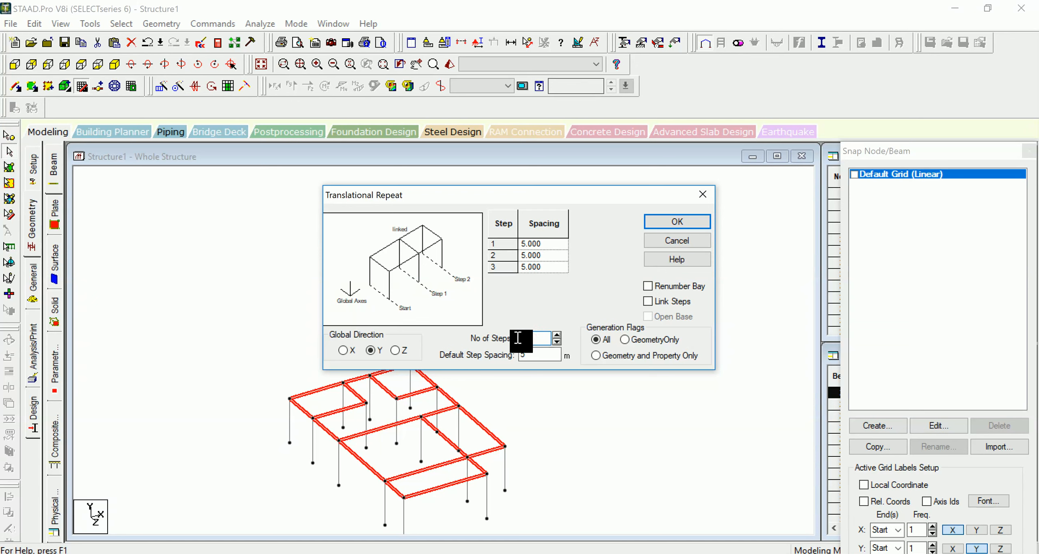
{"action": "left_click", "coordinate": [541, 357]}
{"action": "left_click_drag", "start_coordinate": [540, 356], "coordinate": [521, 350]}
{"action": "type", "text": "3."}
{"action": "type", "text": "3"}
{"action": "left_click", "coordinate": [649, 301]}
{"action": "left_click", "coordinate": [667, 222]}
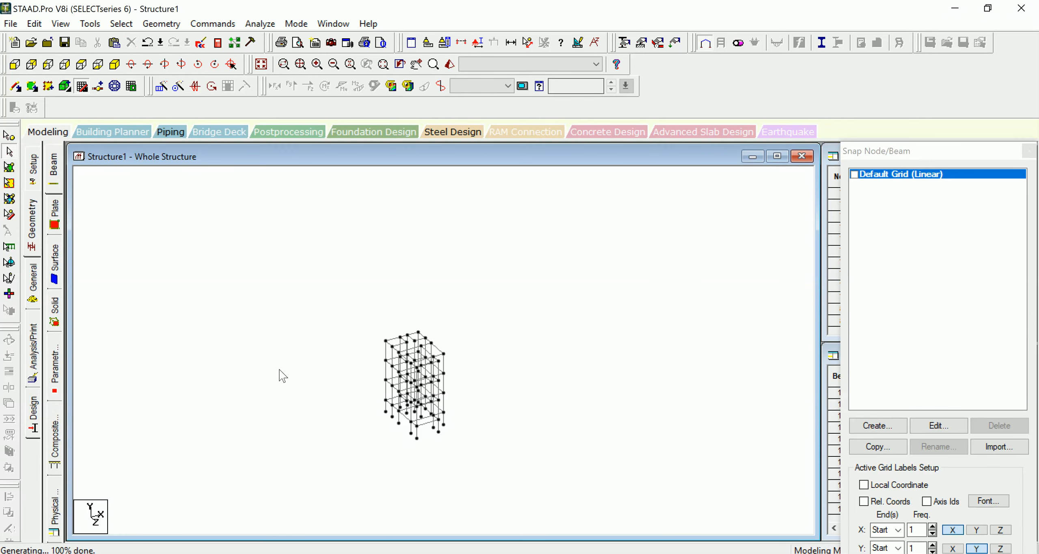
- Select the staircase bay members in plan view and display only those members in isometric view
{"action": "scroll", "coordinate": [428, 455], "scroll_direction": "up", "scroll_amount": 3}
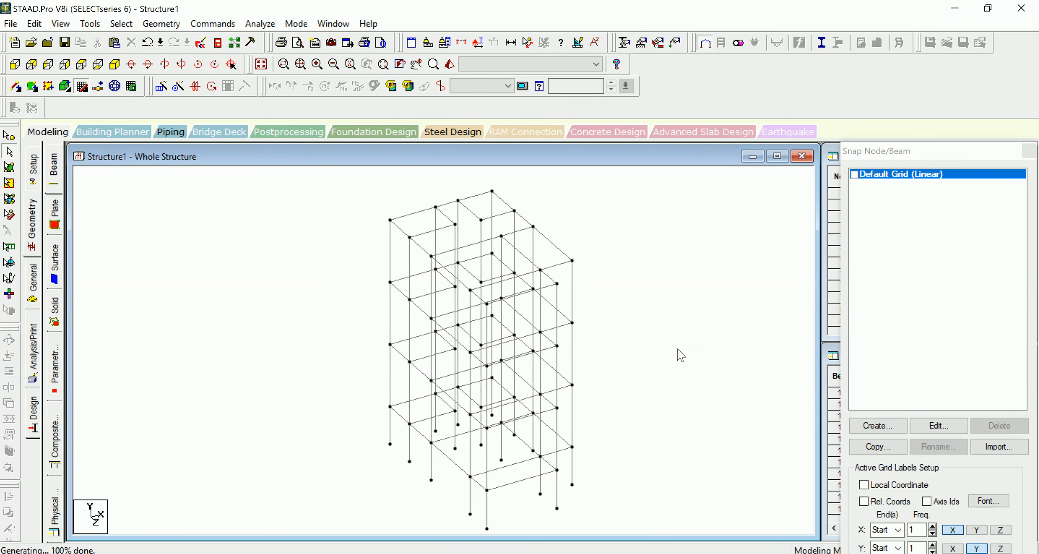
{"action": "middle_click_drag", "start_coordinate": [685, 344], "coordinate": [653, 429]}
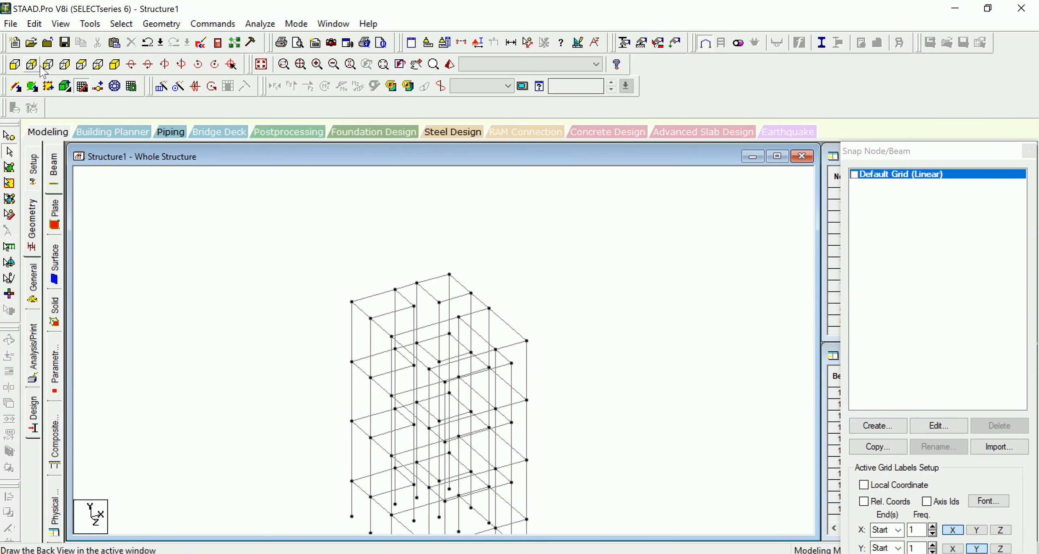
{"action": "left_click", "coordinate": [81, 64]}
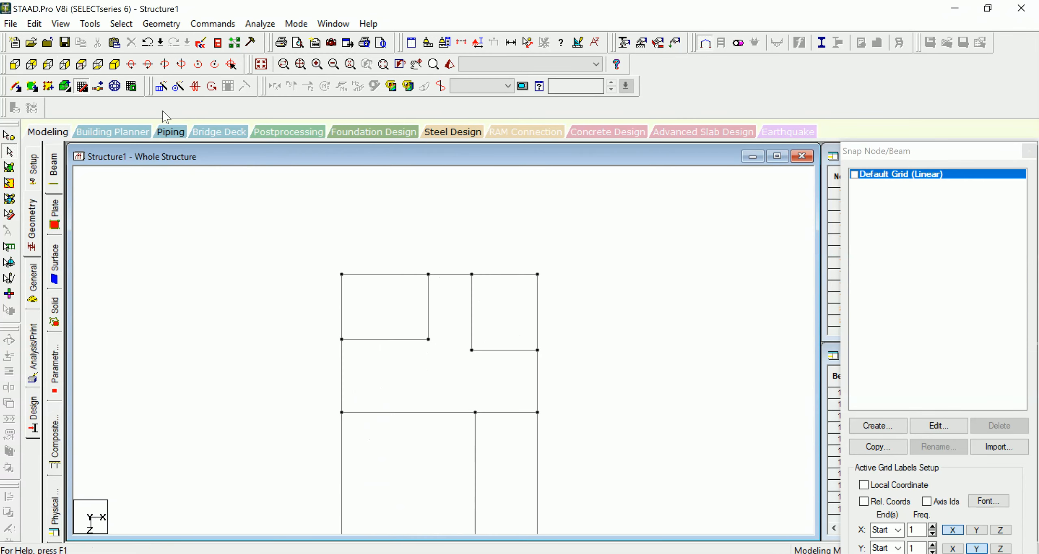
{"action": "scroll", "coordinate": [560, 313], "scroll_direction": "down", "scroll_amount": 3}
{"action": "middle_click_drag", "start_coordinate": [611, 435], "coordinate": [569, 304]}
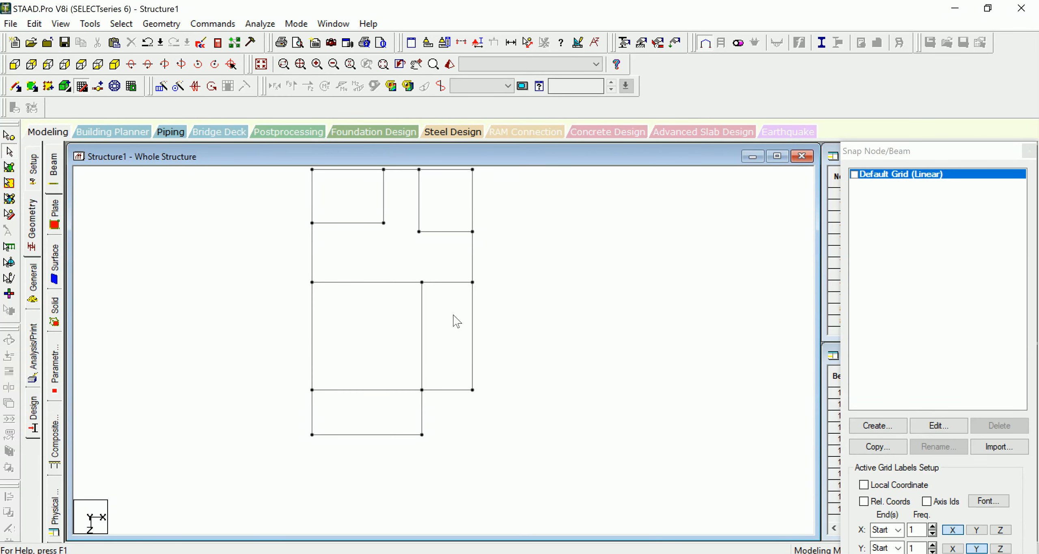
{"action": "left_click_drag", "start_coordinate": [400, 263], "coordinate": [488, 410]}
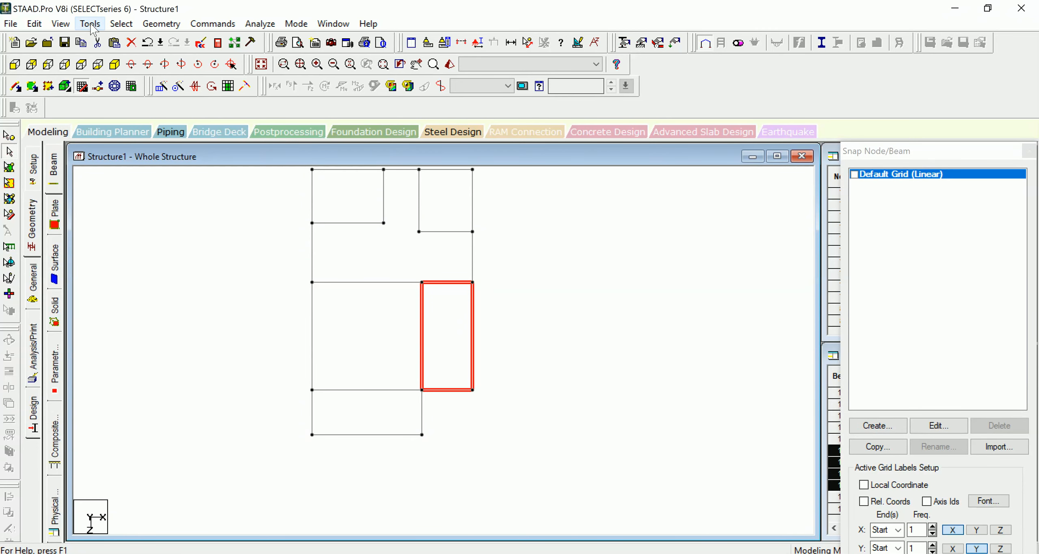
{"action": "left_click", "coordinate": [61, 23]}
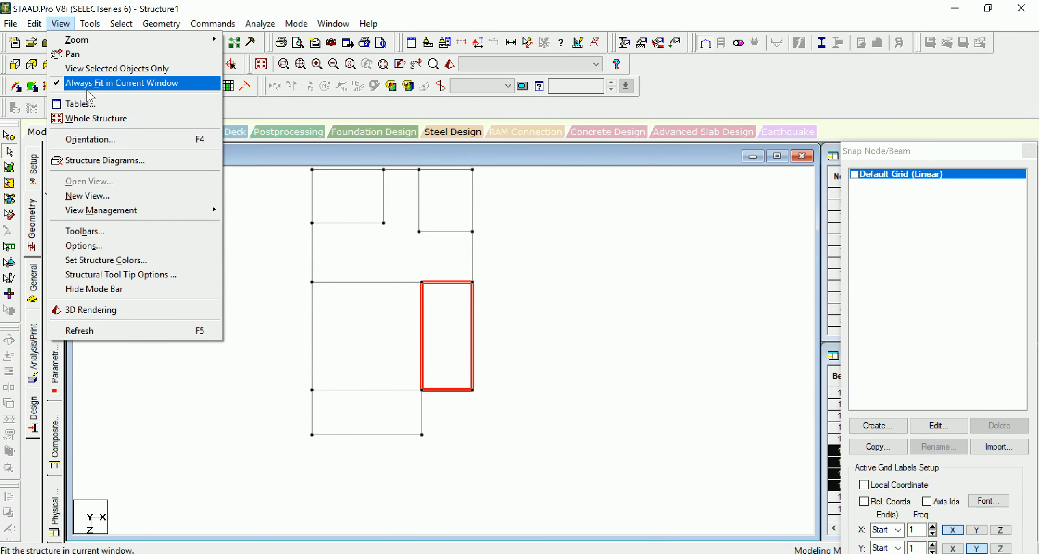
{"action": "left_click", "coordinate": [97, 74]}
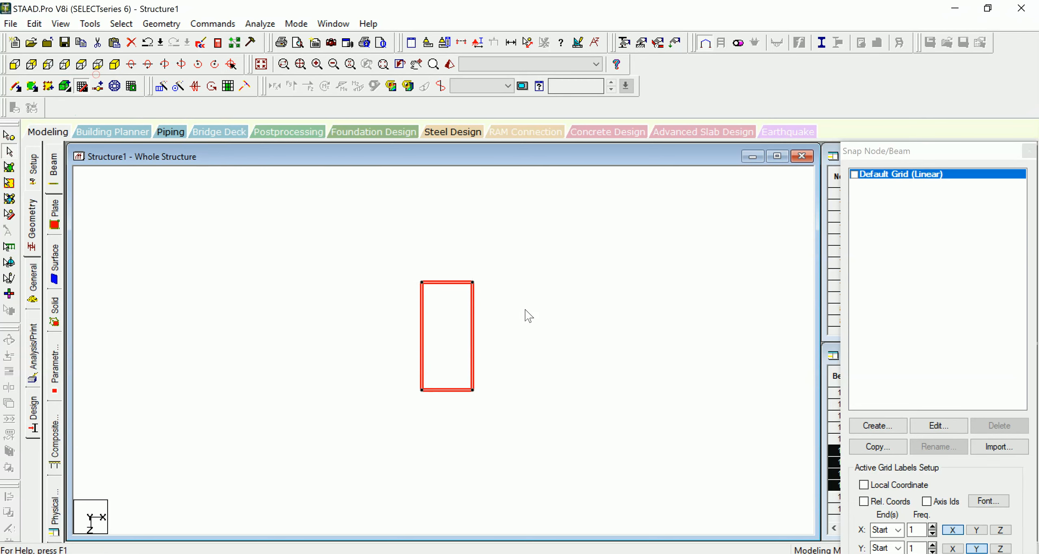
{"action": "left_click", "coordinate": [583, 317]}
{"action": "middle_click_drag", "start_coordinate": [569, 431], "coordinate": [566, 507]}
{"action": "left_click", "coordinate": [115, 64]}
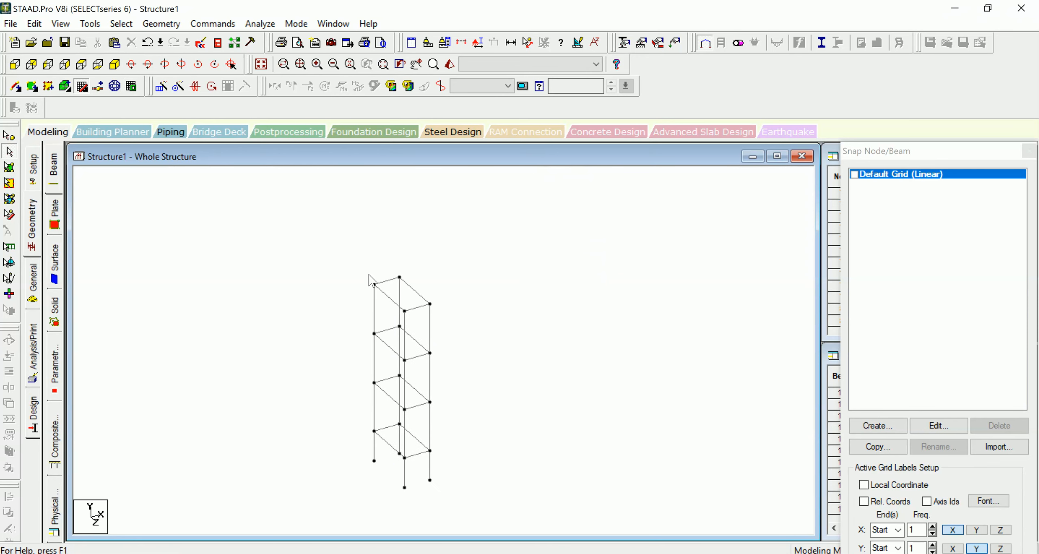
- Select only the topmost horizontal beams of the staircase bay and repeat them 2.5 m along Y with linked steps
{"action": "left_click_drag", "start_coordinate": [367, 257], "coordinate": [446, 336]}
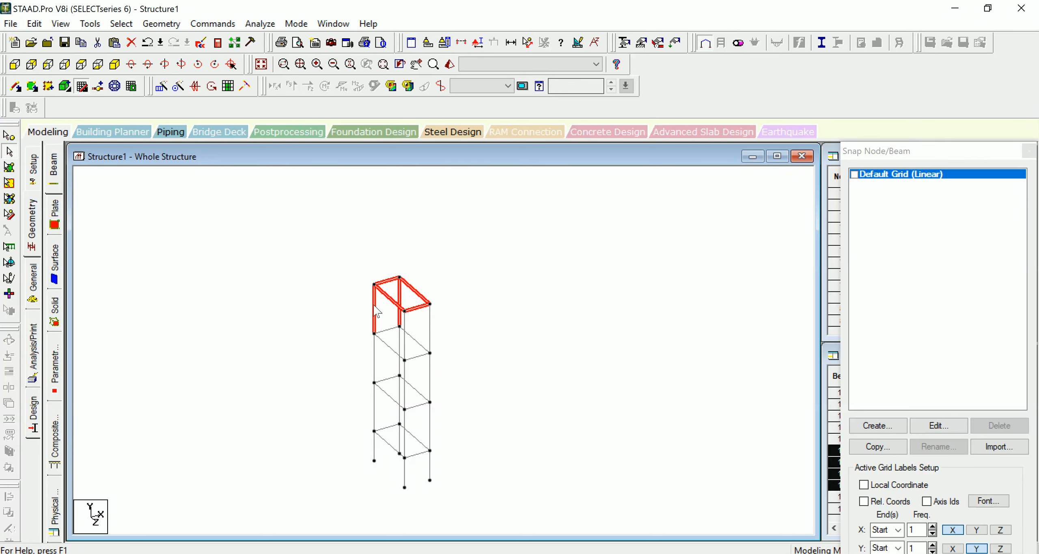
{"action": "left_click", "coordinate": [385, 315]}
{"action": "left_click_drag", "start_coordinate": [365, 264], "coordinate": [435, 320]}
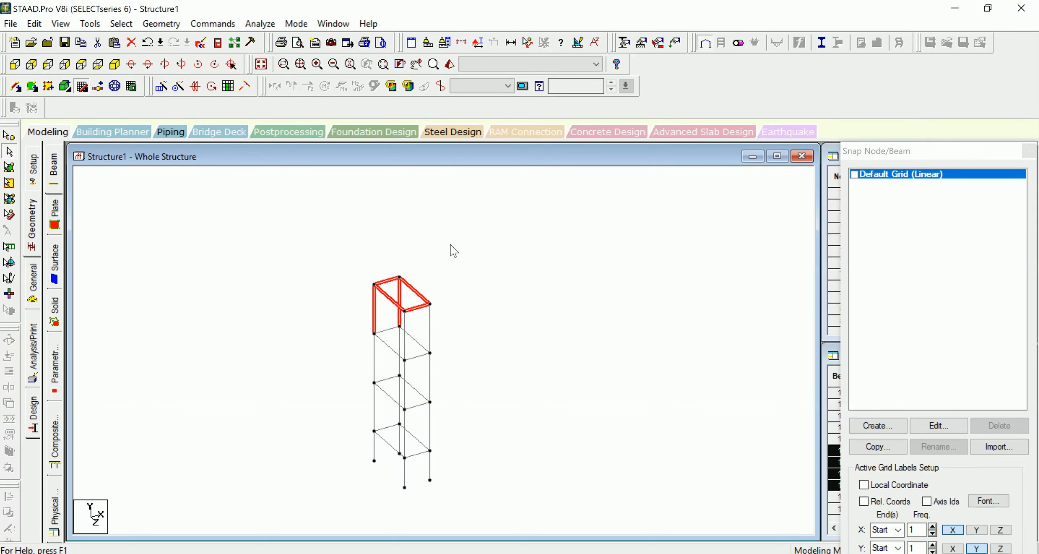
{"action": "left_click", "coordinate": [400, 291], "text": "ctrl"}
{"action": "left_click", "coordinate": [374, 305], "text": "ctrl"}
{"action": "left_click", "coordinate": [161, 87]}
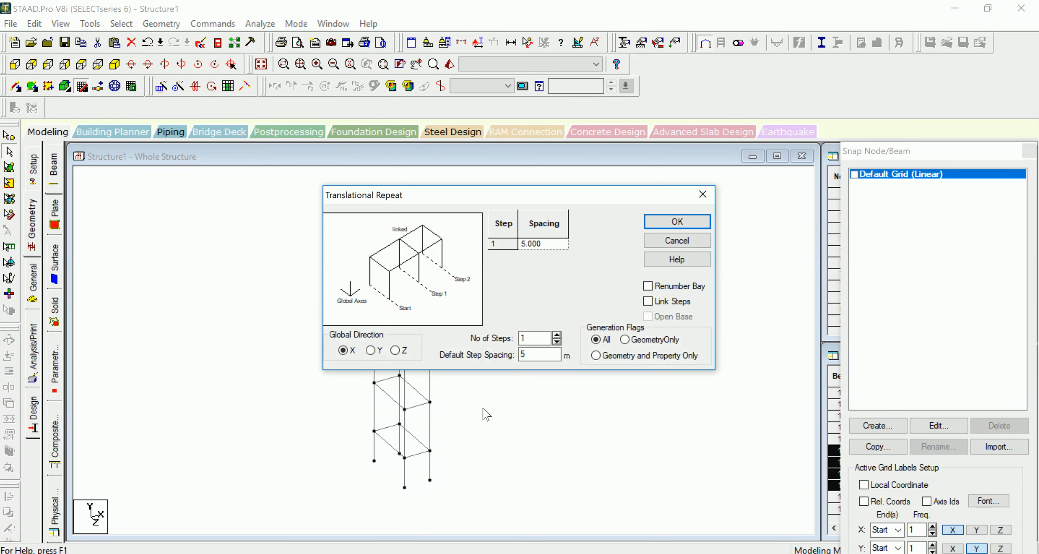
{"action": "left_click", "coordinate": [370, 350]}
{"action": "left_click_drag", "start_coordinate": [553, 354], "coordinate": [503, 354]}
{"action": "type", "text": "2."}
{"action": "left_click", "coordinate": [665, 302]}
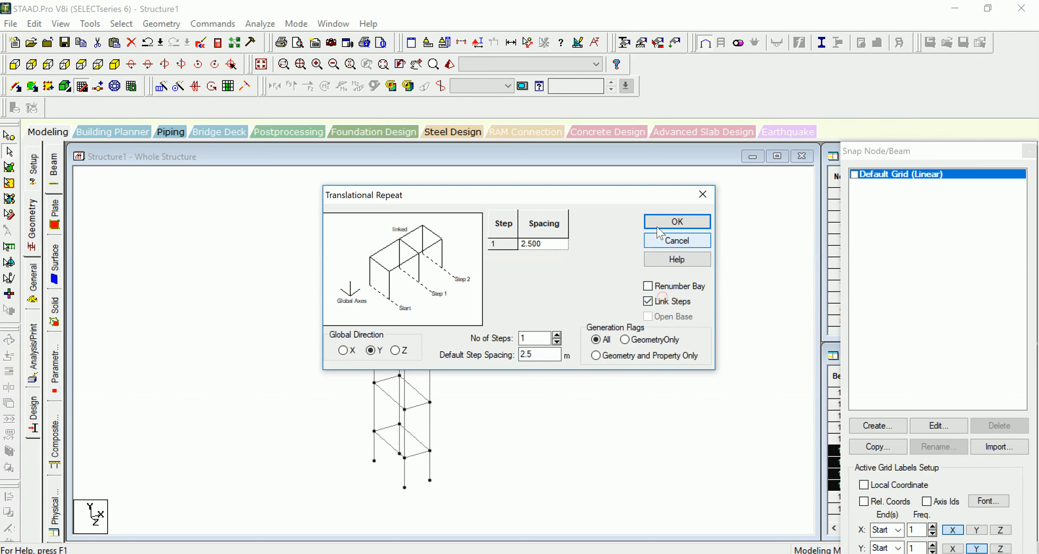
{"action": "left_click", "coordinate": [694, 221]}
{"action": "left_click", "coordinate": [689, 382]}
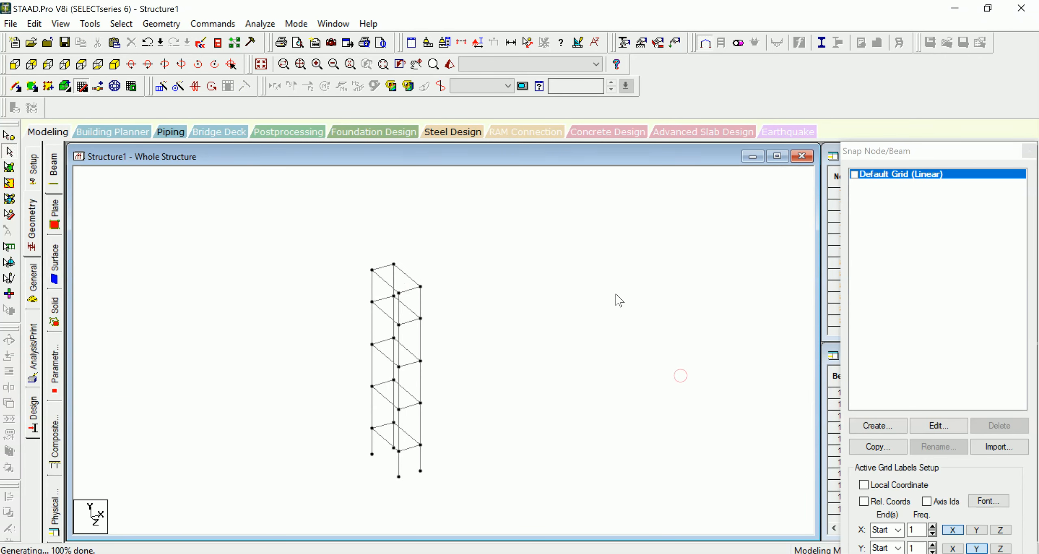
{"action": "middle_click_drag", "start_coordinate": [615, 295], "coordinate": [601, 322]}
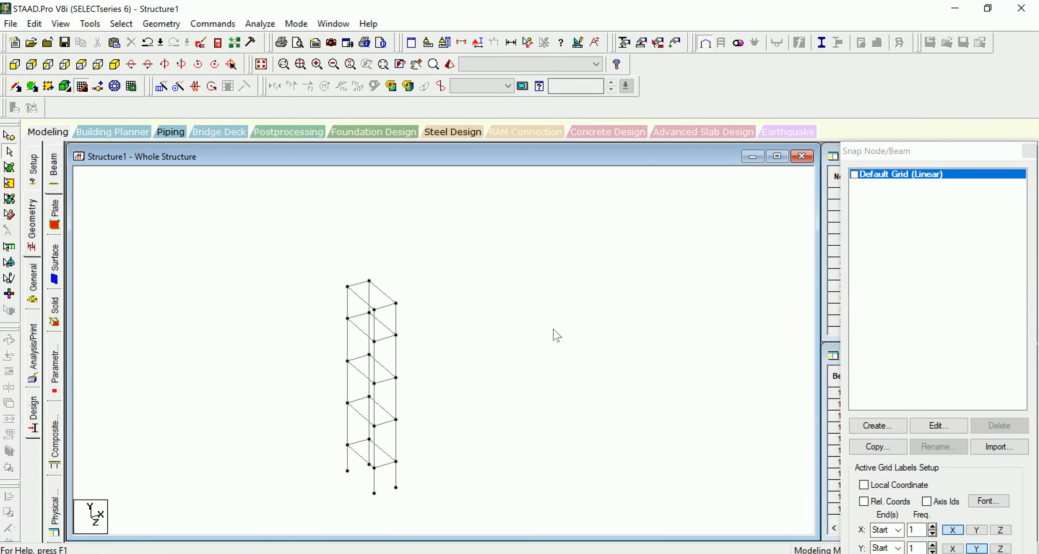
- Delete the front beams of the staircase bay at the second and third floor levels from the base
{"action": "middle_click_drag", "start_coordinate": [535, 353], "coordinate": [537, 353]}
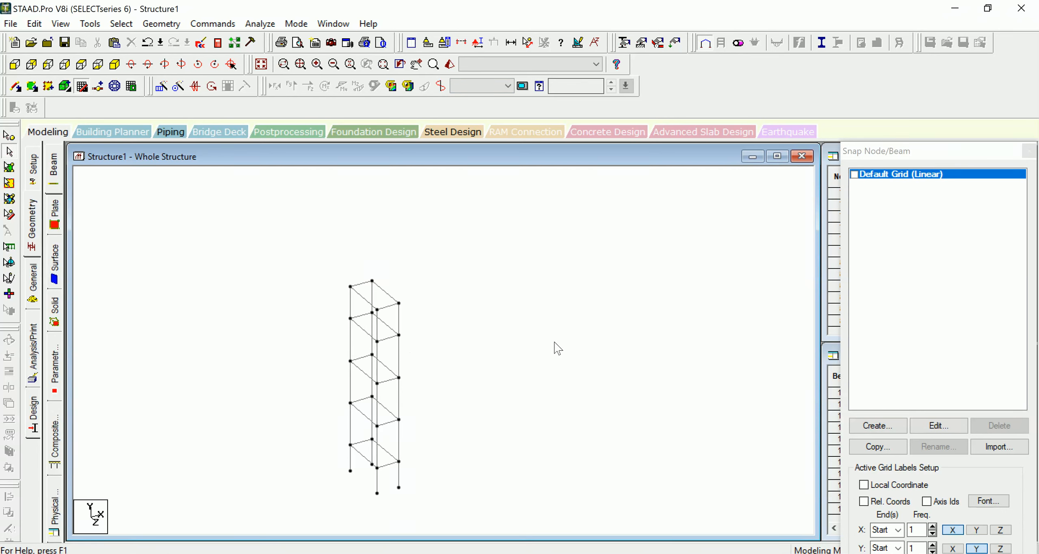
{"action": "left_click", "coordinate": [389, 466]}
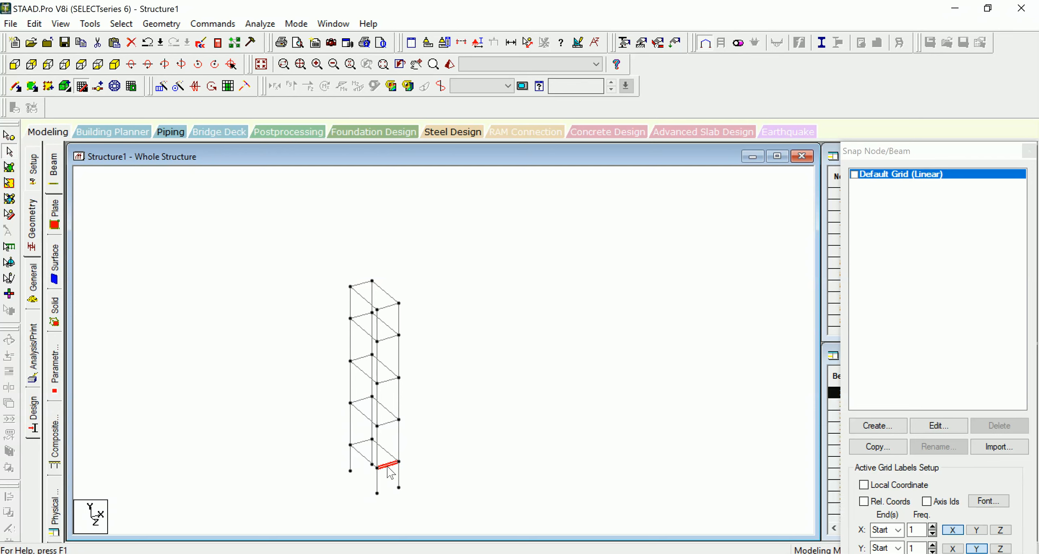
{"action": "left_click", "coordinate": [389, 423]}
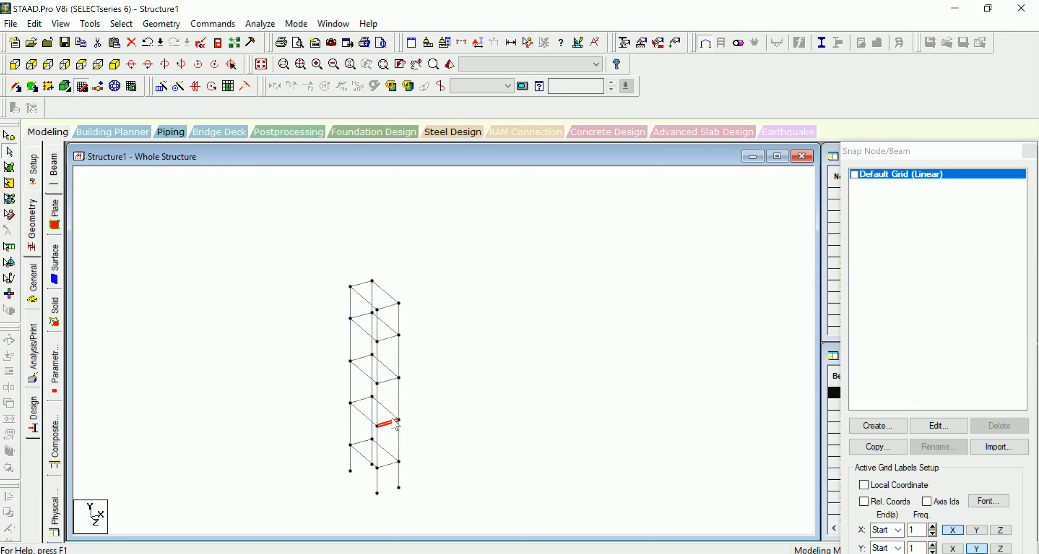
{"action": "left_click", "coordinate": [389, 380], "text": "ctrl"}
{"action": "key", "text": "Delete"}
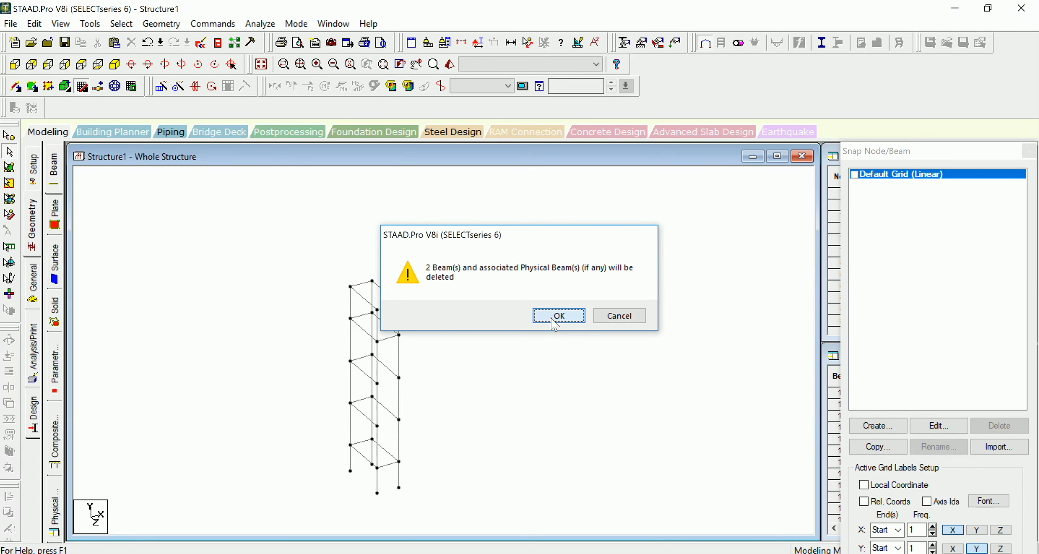
{"action": "left_click", "coordinate": [549, 316]}
- Insert mid-point nodes in both front columns of the staircase bay on the three storey segments above the lowest beam level
{"action": "scroll", "coordinate": [377, 367], "scroll_direction": "up", "scroll_amount": 3}
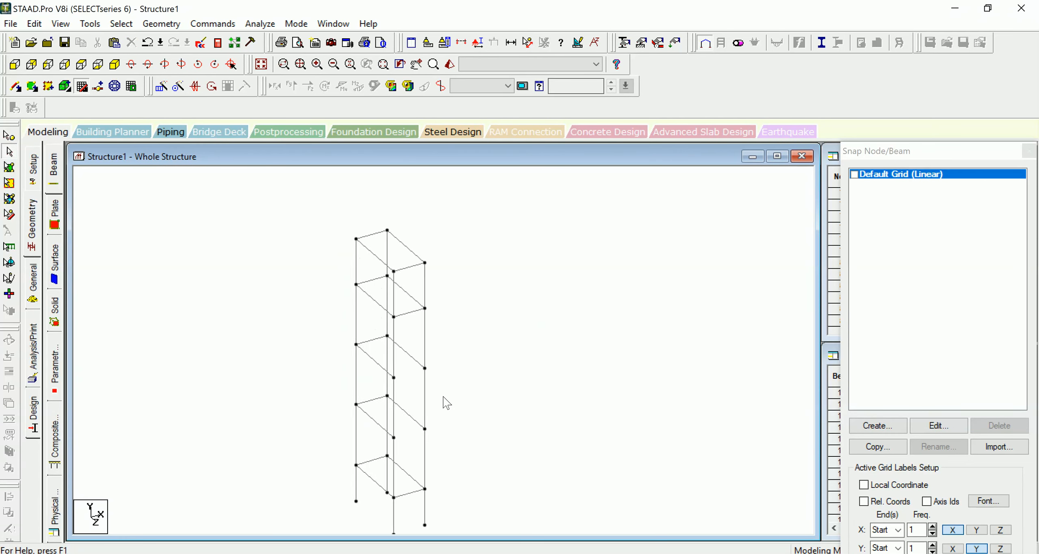
{"action": "middle_click_drag", "start_coordinate": [518, 393], "coordinate": [546, 330]}
{"action": "scroll", "coordinate": [406, 434], "scroll_direction": "up", "scroll_amount": 1}
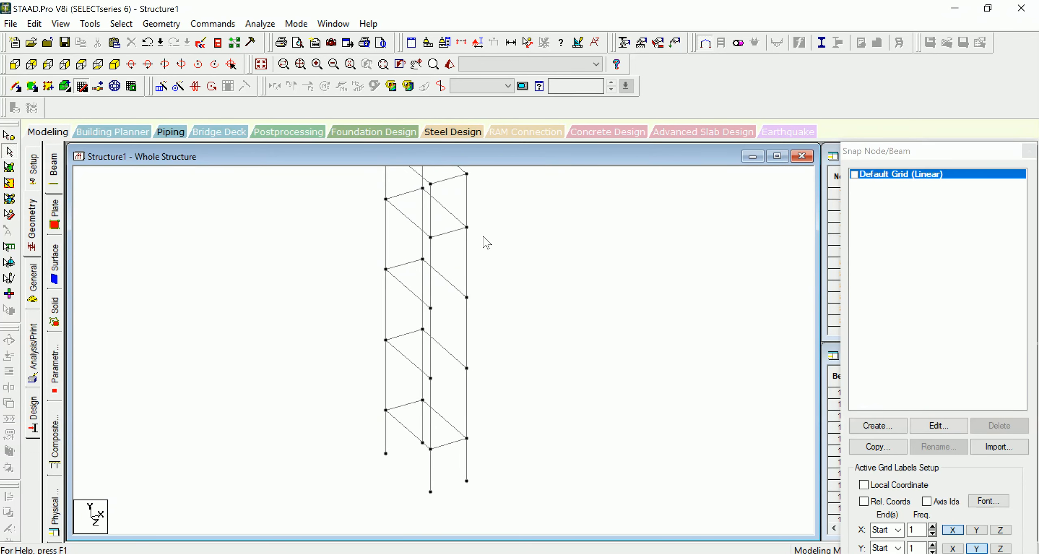
{"action": "mouse_move", "coordinate": [471, 549]}
{"action": "left_click", "coordinate": [432, 394]}
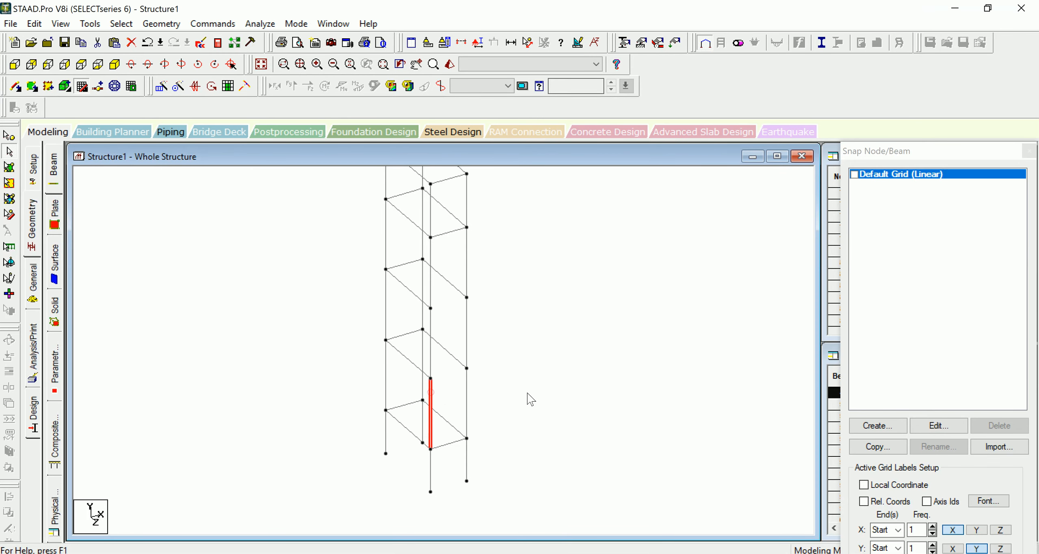
{"action": "left_click", "coordinate": [467, 402], "text": "ctrl"}
{"action": "left_click", "coordinate": [468, 319], "text": "ctrl"}
{"action": "left_click", "coordinate": [429, 327], "text": "ctrl"}
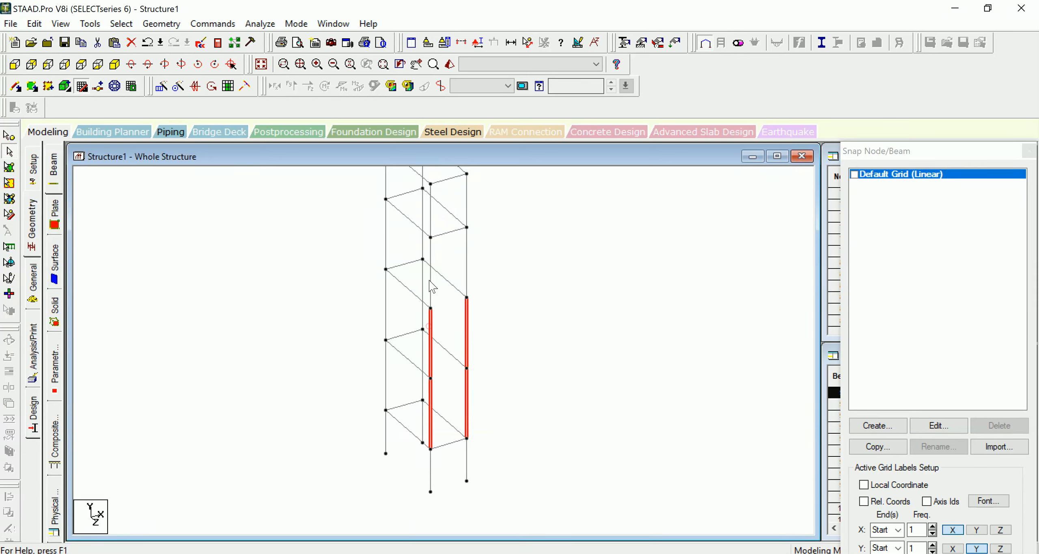
{"action": "left_click", "coordinate": [430, 280], "text": "ctrl"}
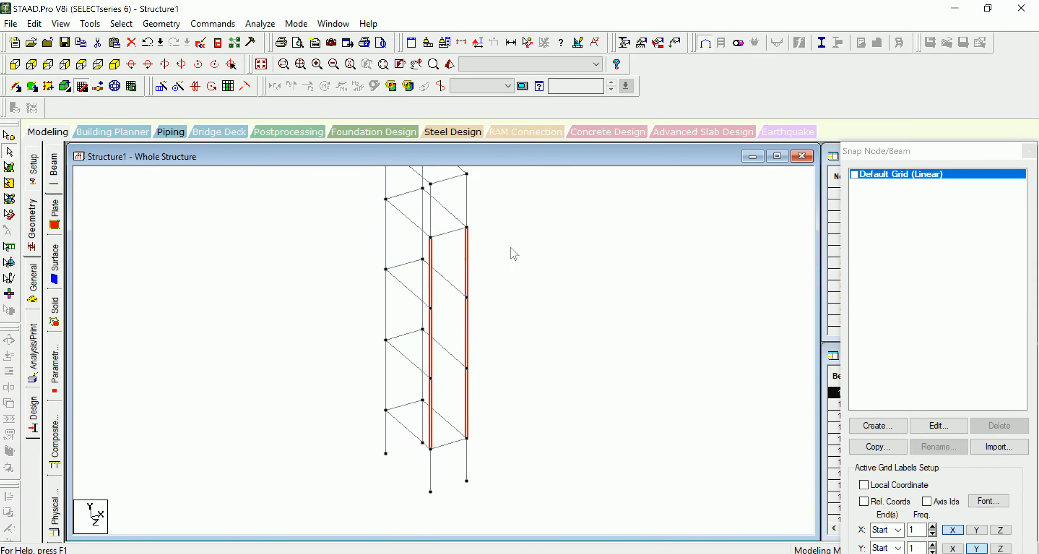
{"action": "middle_click_drag", "start_coordinate": [526, 274], "coordinate": [531, 302]}
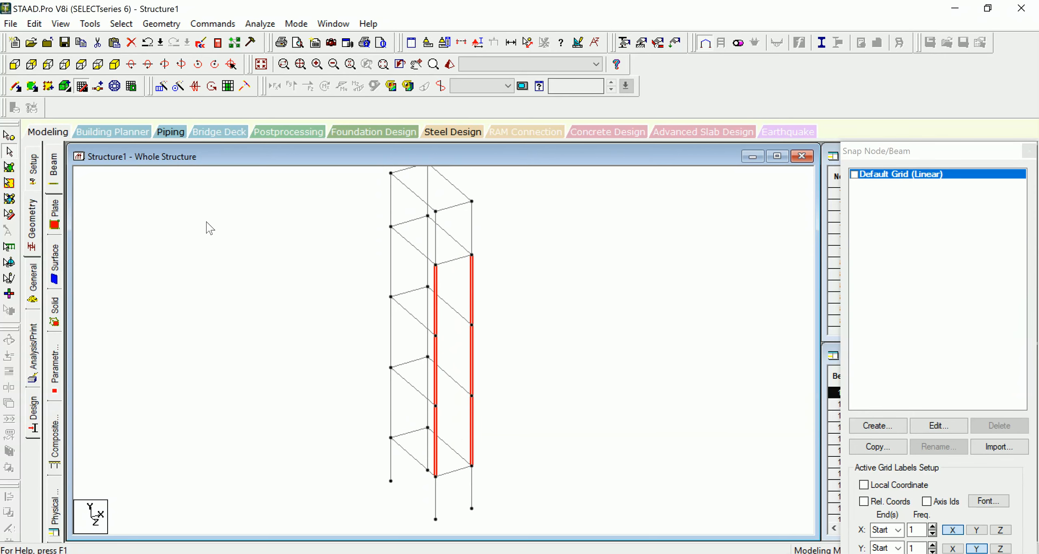
{"action": "right_click", "coordinate": [314, 339]}
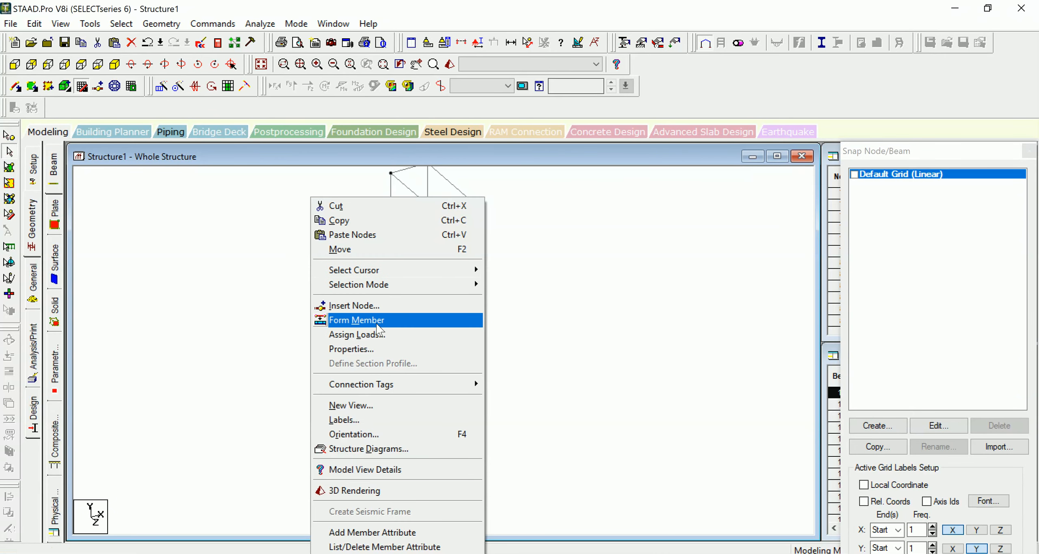
{"action": "left_click", "coordinate": [376, 310]}
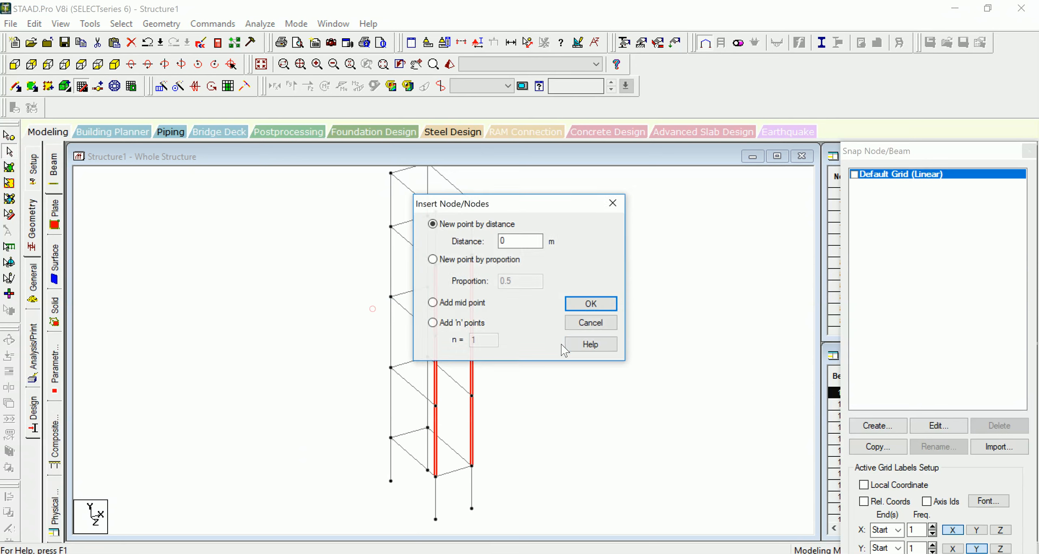
{"action": "left_click", "coordinate": [445, 308]}
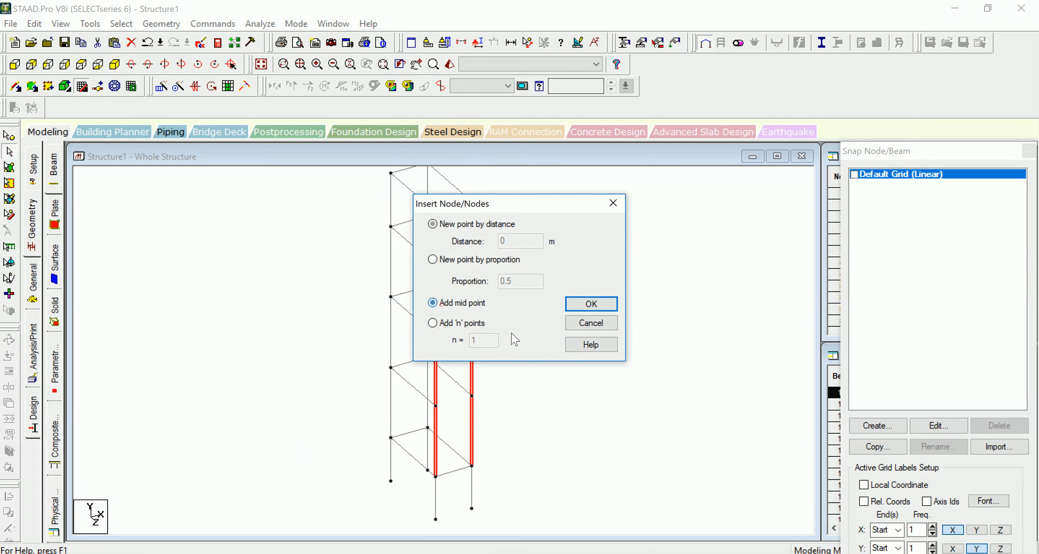
{"action": "left_click", "coordinate": [591, 305]}
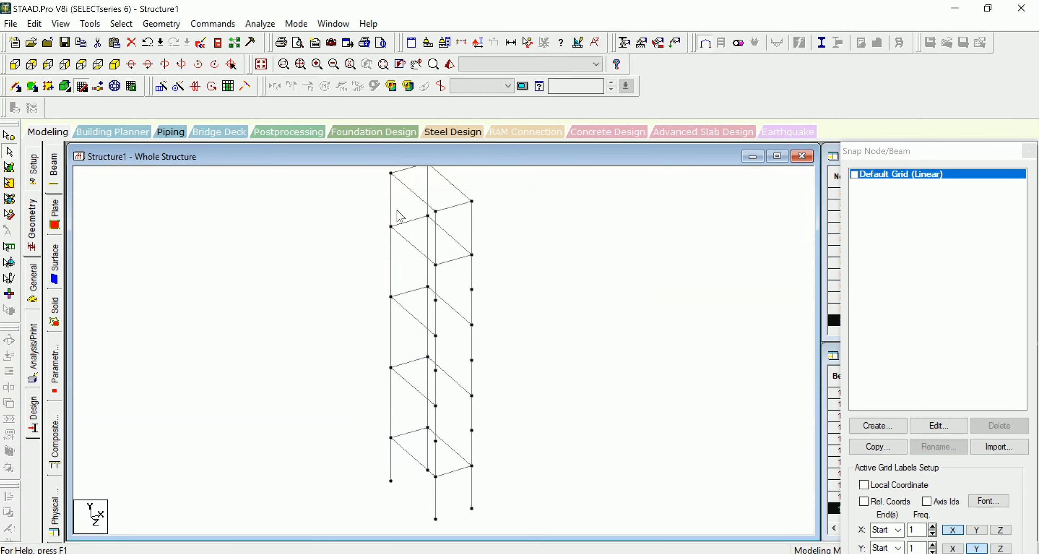
- Add three landing beams joining the new mid-height nodes of the two front columns, and decline the auto save
{"action": "left_click", "coordinate": [15, 87]}
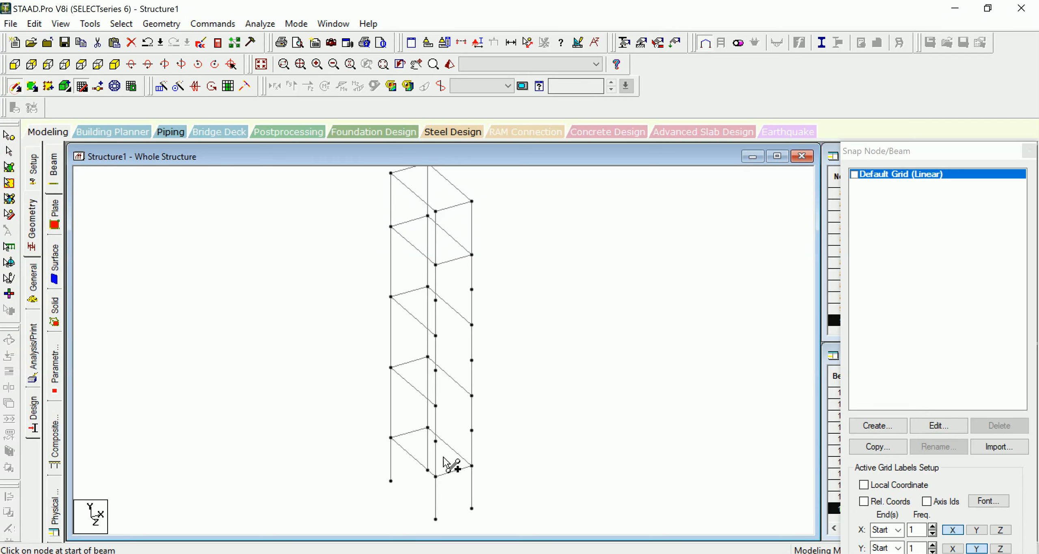
{"action": "left_click", "coordinate": [436, 441]}
{"action": "left_click", "coordinate": [471, 432]}
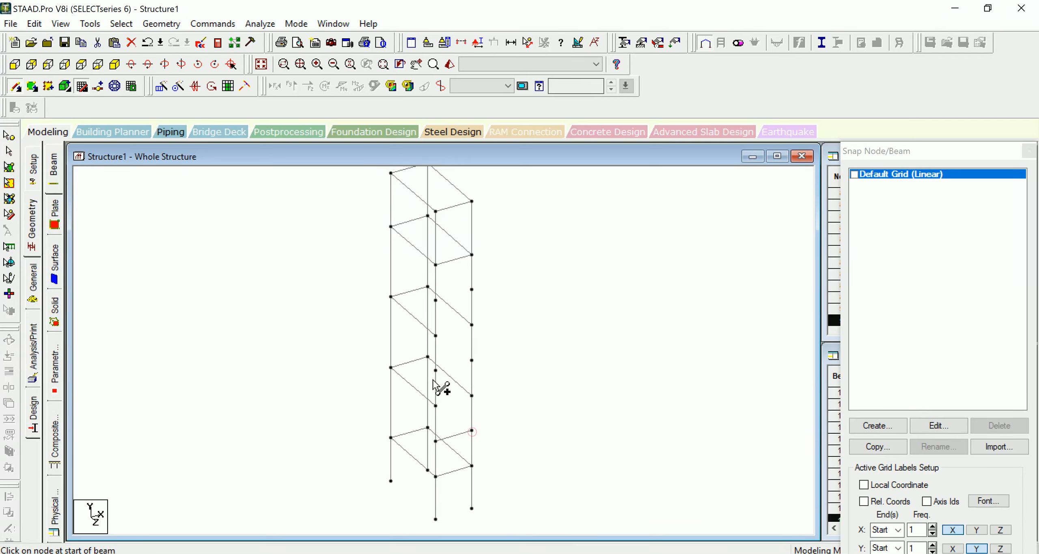
{"action": "left_click_drag", "start_coordinate": [436, 370], "coordinate": [471, 360]}
{"action": "left_click_drag", "start_coordinate": [436, 300], "coordinate": [472, 290]}
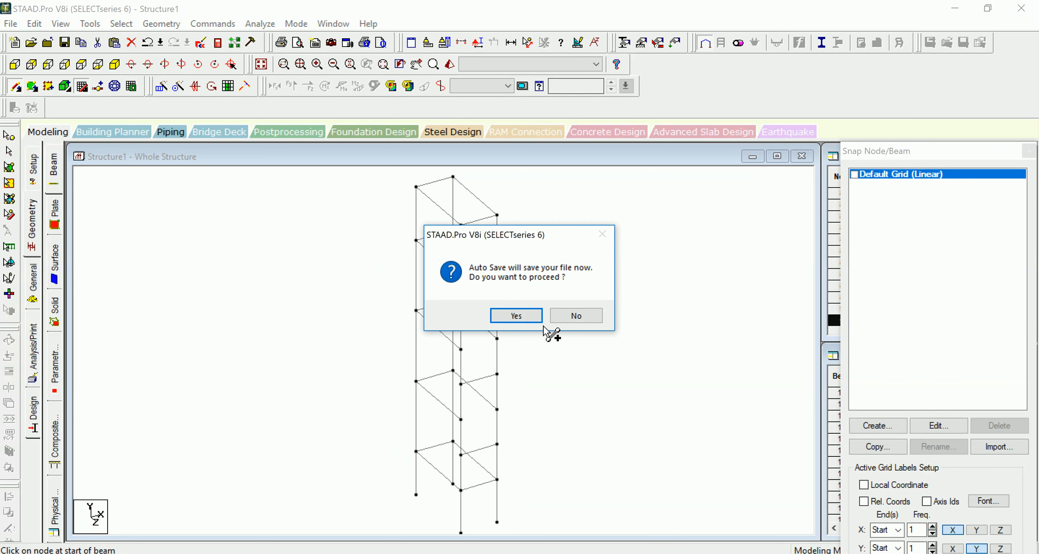
{"action": "left_click", "coordinate": [573, 314]}
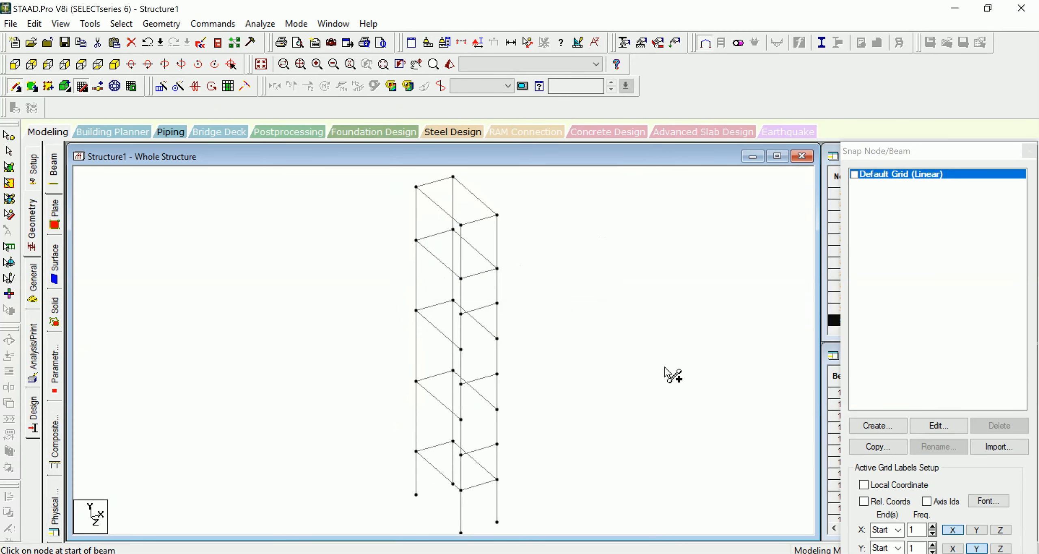
- Delete the staircase bay's front beam at the floor level just below its raised top
{"action": "key", "text": "Escape"}
{"action": "left_click", "coordinate": [476, 272]}
{"action": "key", "text": "Delete"}
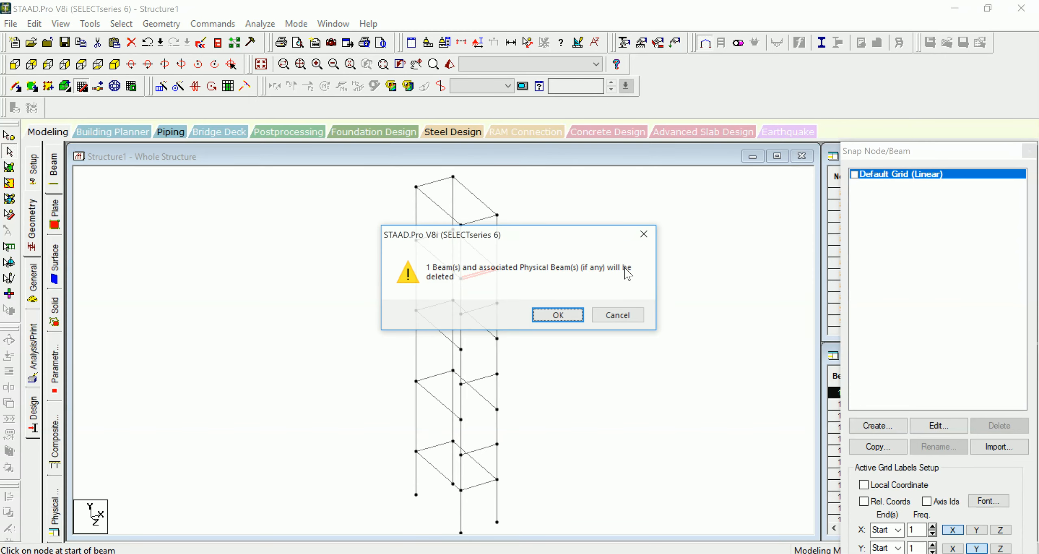
{"action": "left_click", "coordinate": [553, 316]}
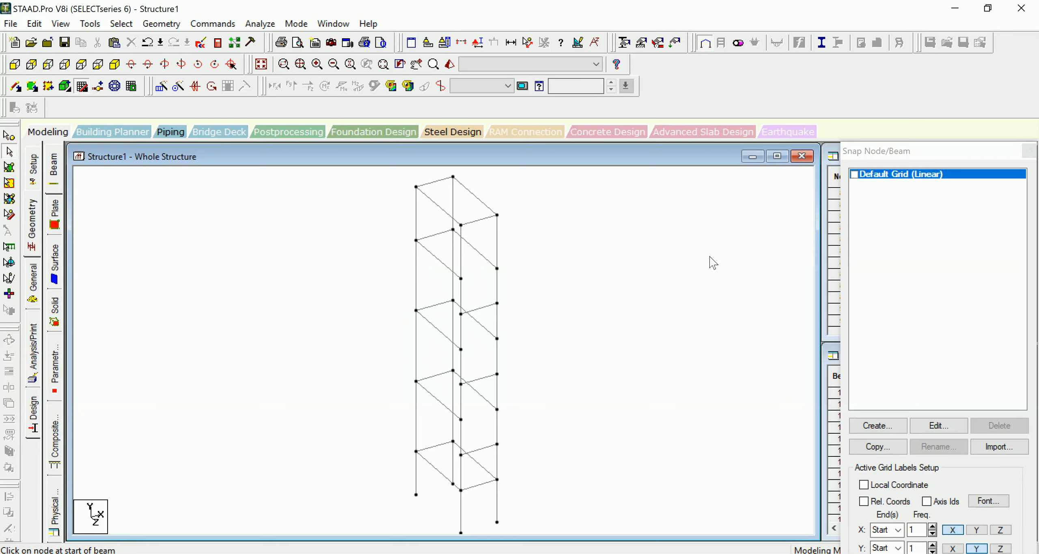
- Display the whole structure again instead of only the staircase bay
{"action": "scroll", "coordinate": [533, 298], "scroll_direction": "down", "scroll_amount": 1}
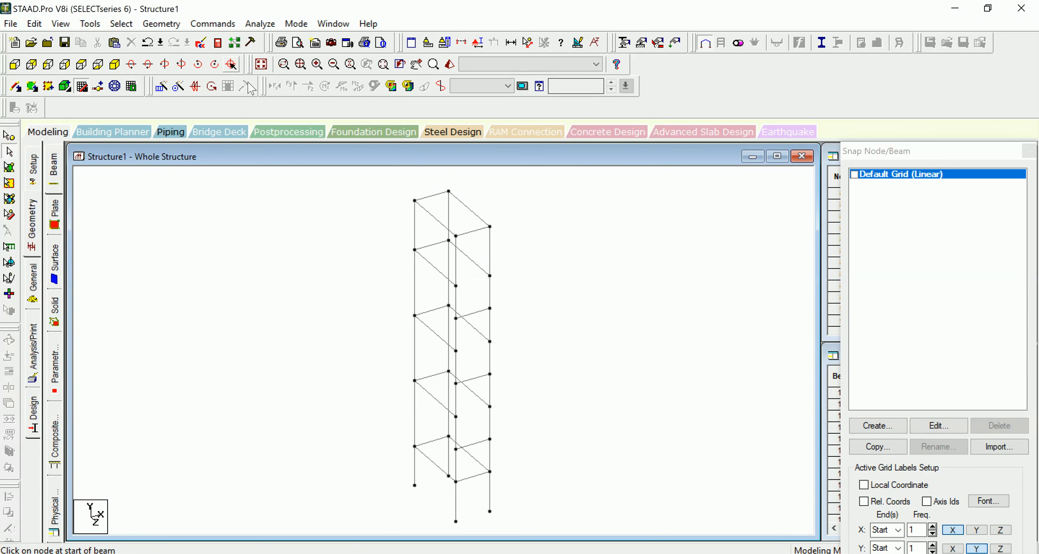
{"action": "left_click", "coordinate": [263, 67]}
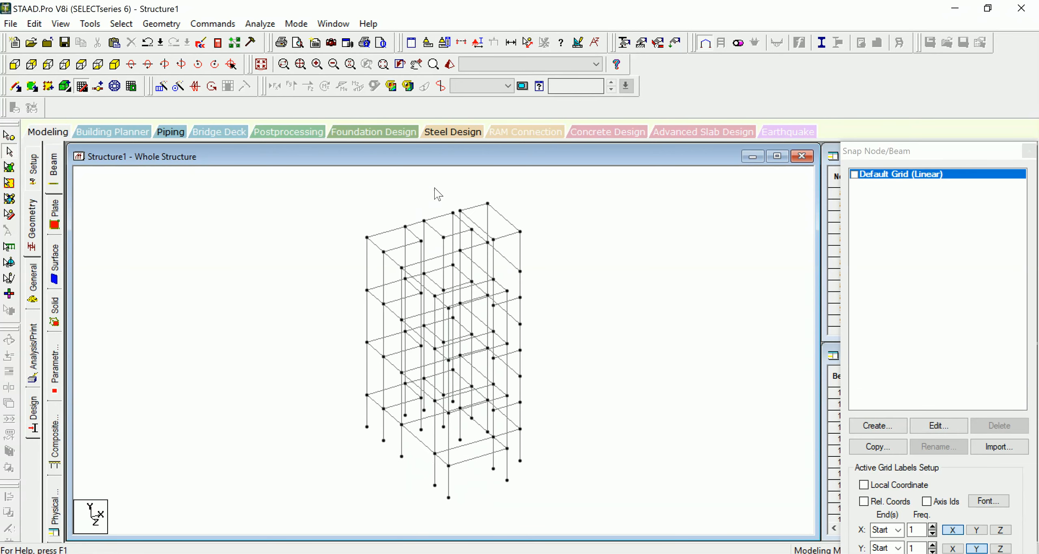
{"action": "scroll", "coordinate": [616, 309], "scroll_direction": "down", "scroll_amount": 2}
{"action": "middle_click_drag", "start_coordinate": [615, 309], "coordinate": [577, 315]}
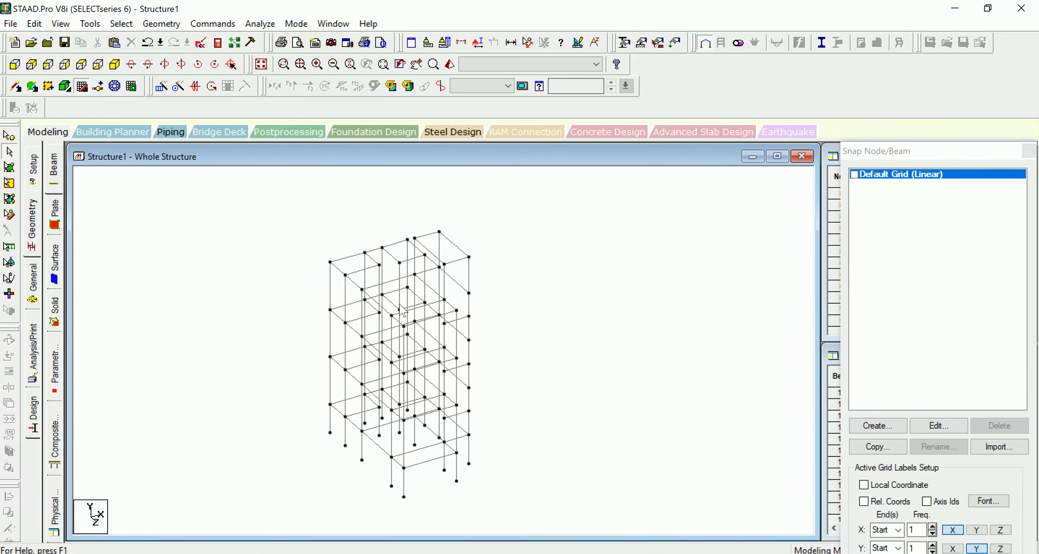
- Define a rectangular concrete section with YD 0.3 m and ZD 0.4 m and add it to the section properties
{"action": "left_click", "coordinate": [34, 280]}
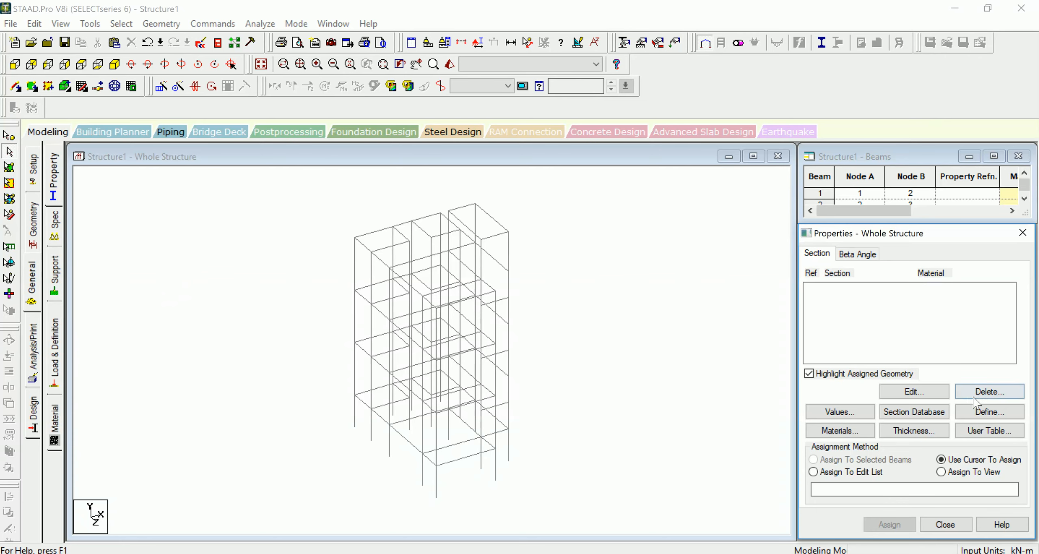
{"action": "left_click", "coordinate": [977, 409]}
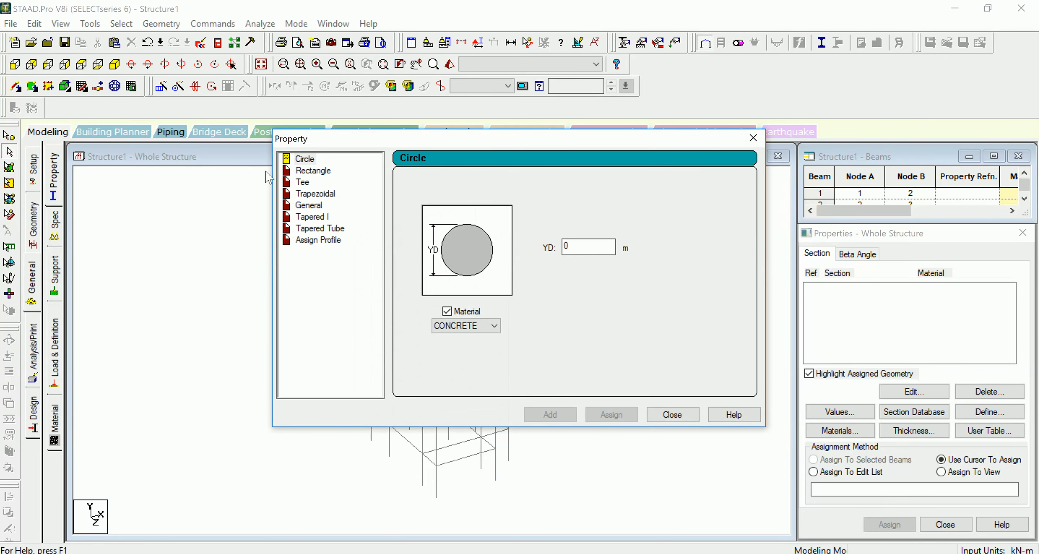
{"action": "left_click", "coordinate": [311, 171]}
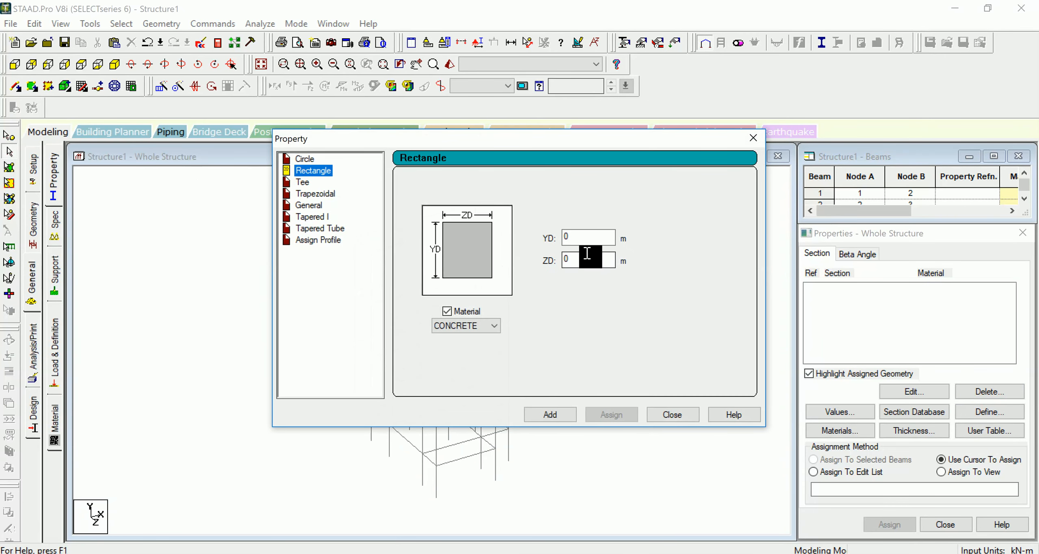
{"action": "left_click", "coordinate": [585, 240]}
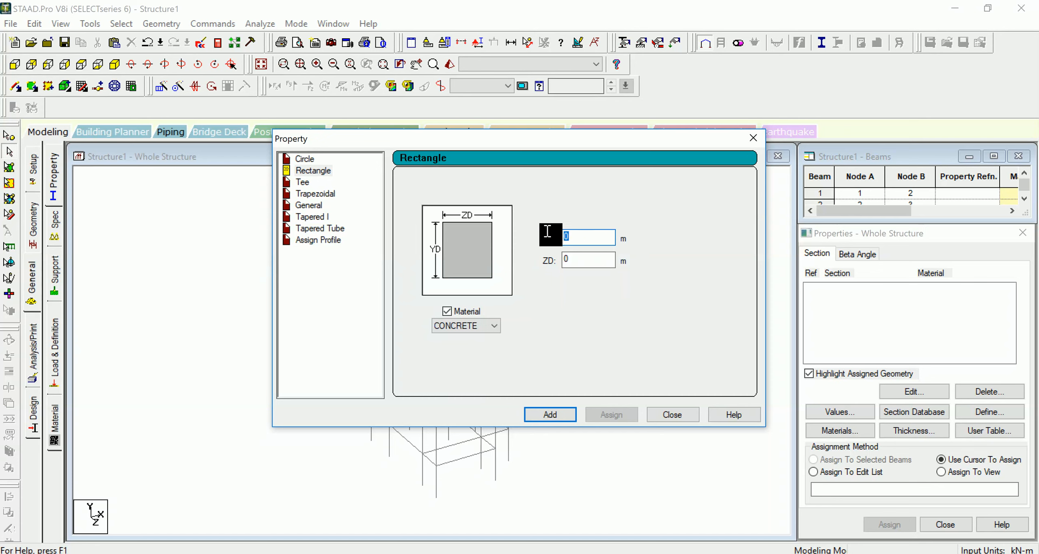
{"action": "type", "text": ".3"}
{"action": "left_click", "coordinate": [580, 262]}
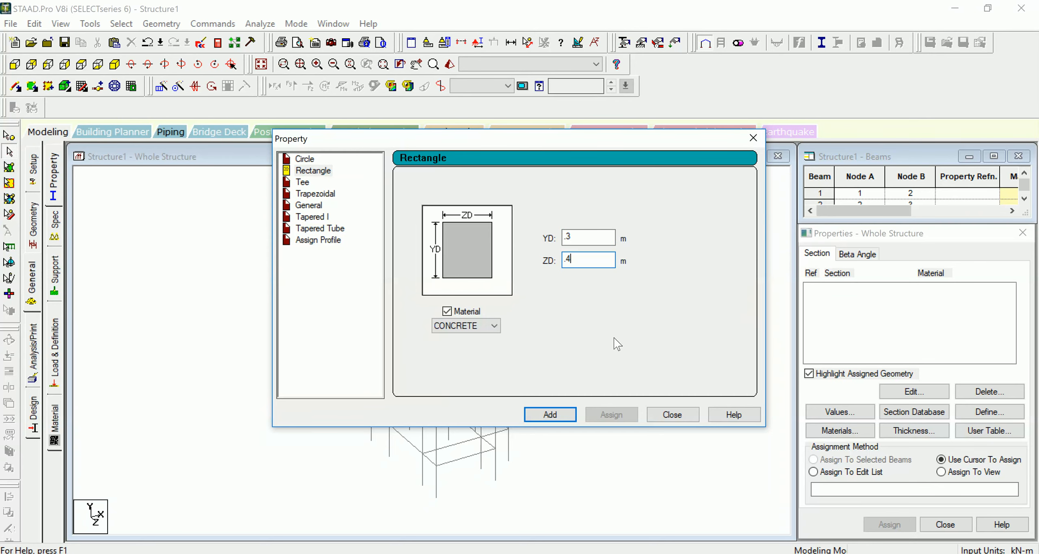
{"action": "left_click", "coordinate": [567, 413]}
- Add a second rectangular concrete section with YD 0.3 m and ZD 0.25 m
{"action": "left_click", "coordinate": [591, 260]}
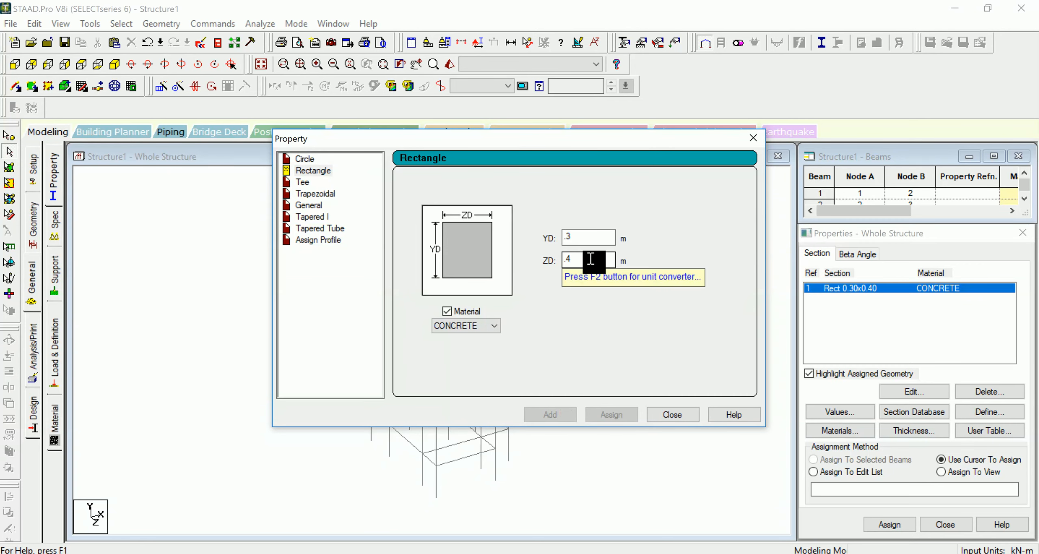
{"action": "left_click_drag", "start_coordinate": [589, 259], "coordinate": [570, 259]}
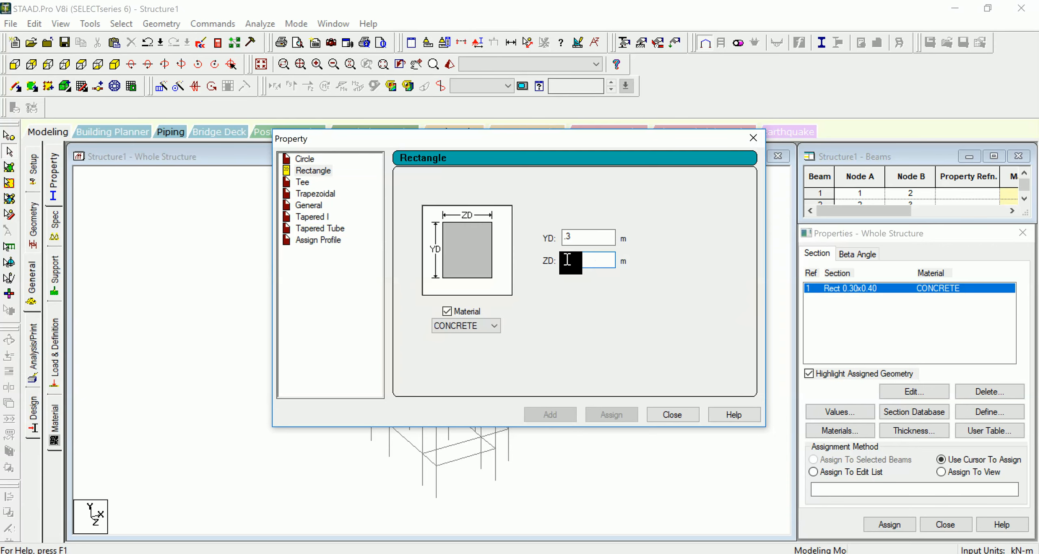
{"action": "type", "text": ".25"}
{"action": "left_click", "coordinate": [553, 416]}
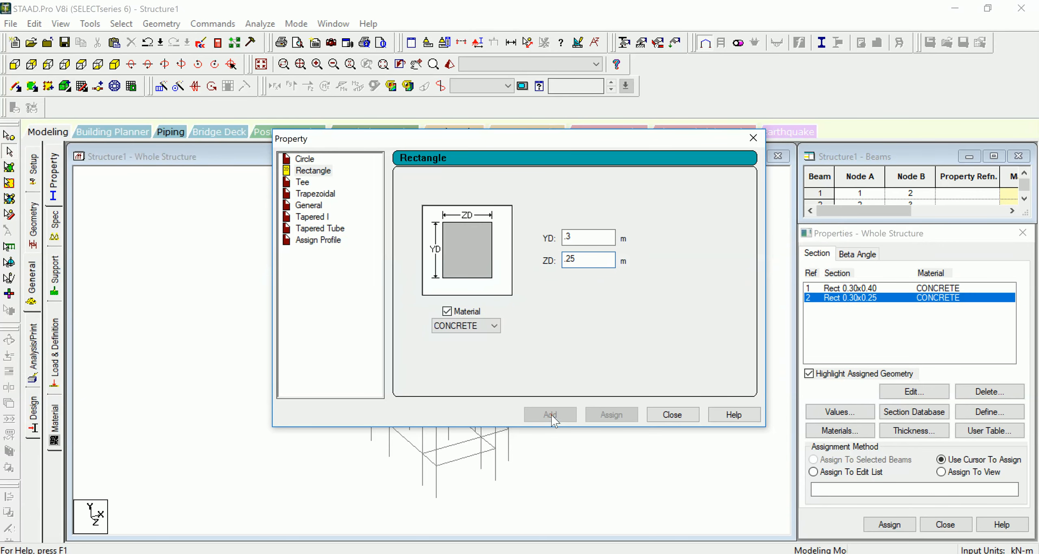
- Add a third rectangular concrete section with YD 0.25 m and ZD 0.25 m, and finish defining sections
{"action": "left_click_drag", "start_coordinate": [563, 140], "coordinate": [440, 325]}
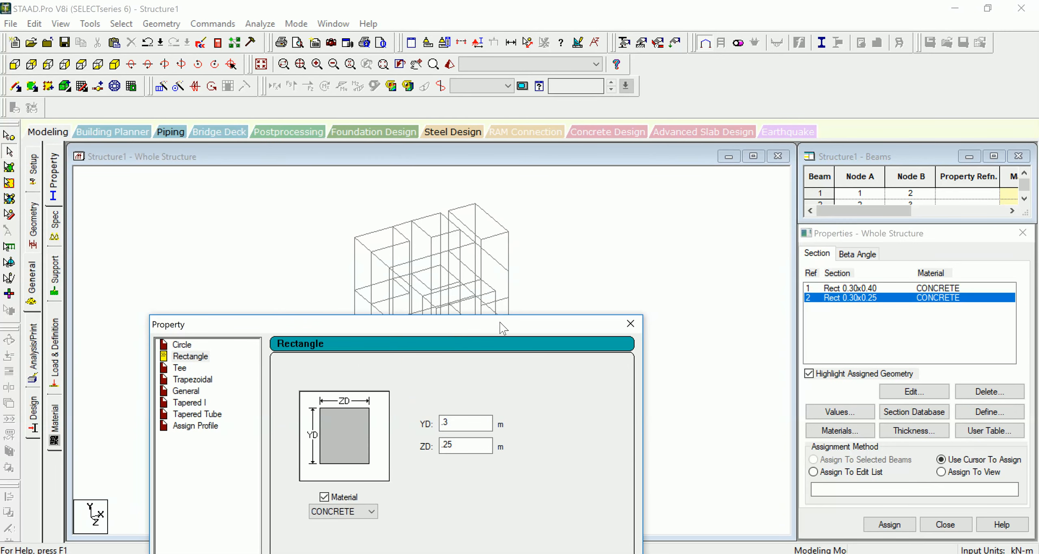
{"action": "left_click_drag", "start_coordinate": [504, 328], "coordinate": [675, 214]}
{"action": "double_click", "coordinate": [620, 307]}
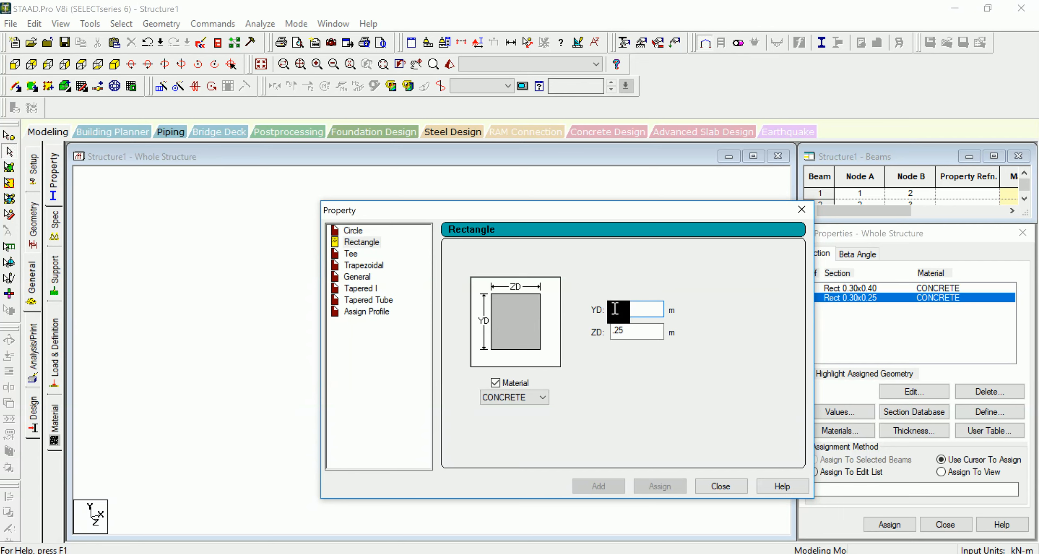
{"action": "type", "text": ".2"}
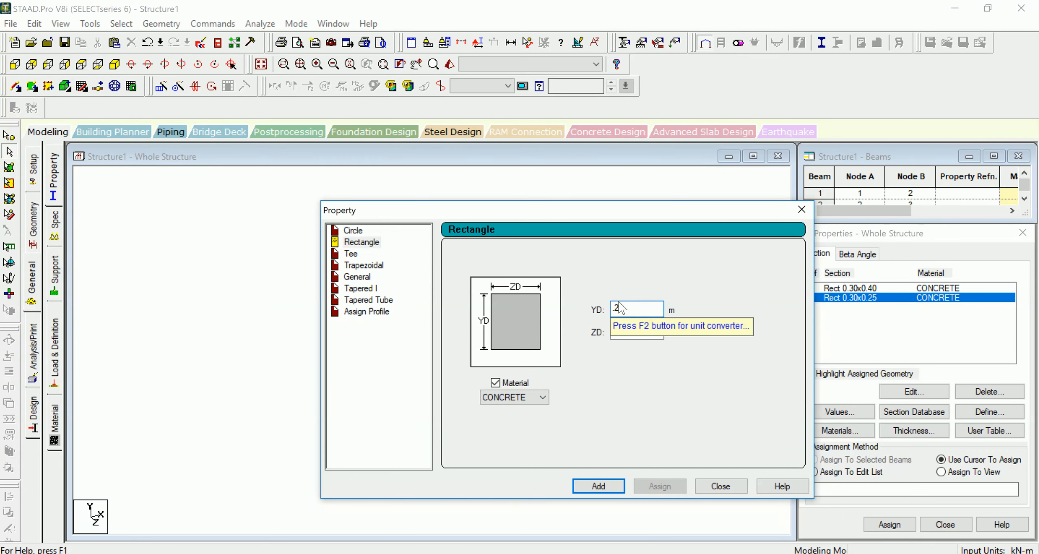
{"action": "type", "text": "5"}
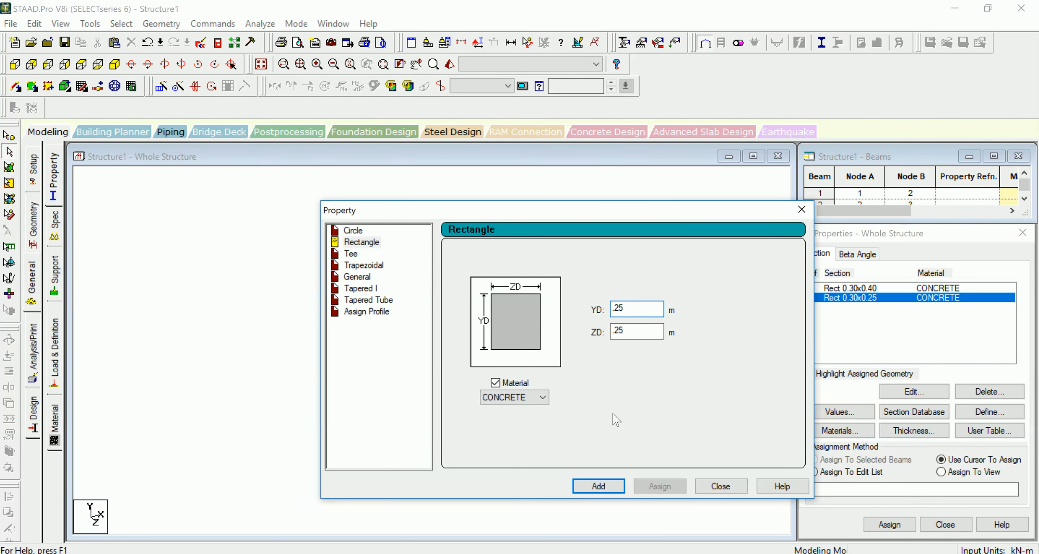
{"action": "left_click", "coordinate": [600, 486]}
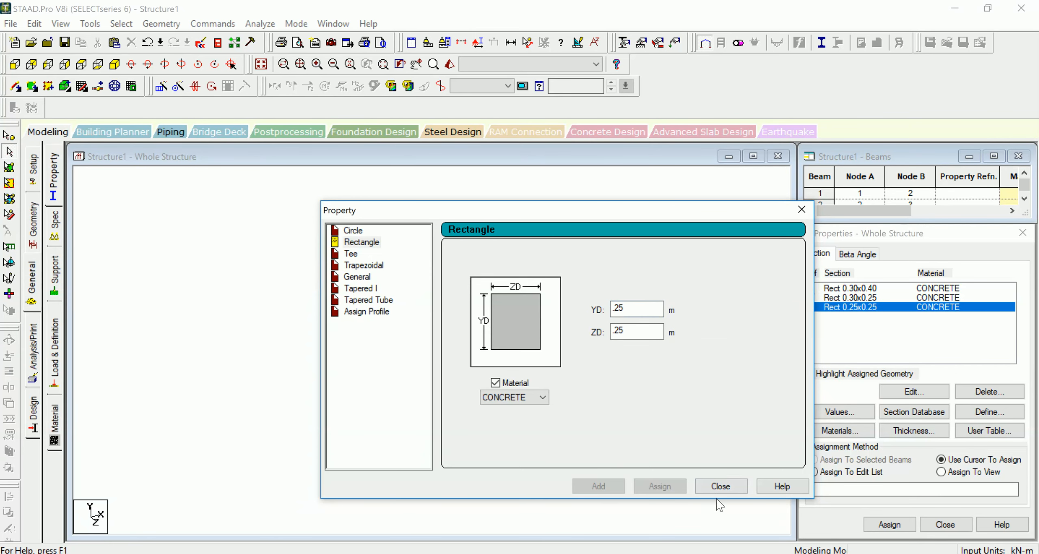
{"action": "left_click", "coordinate": [721, 487]}
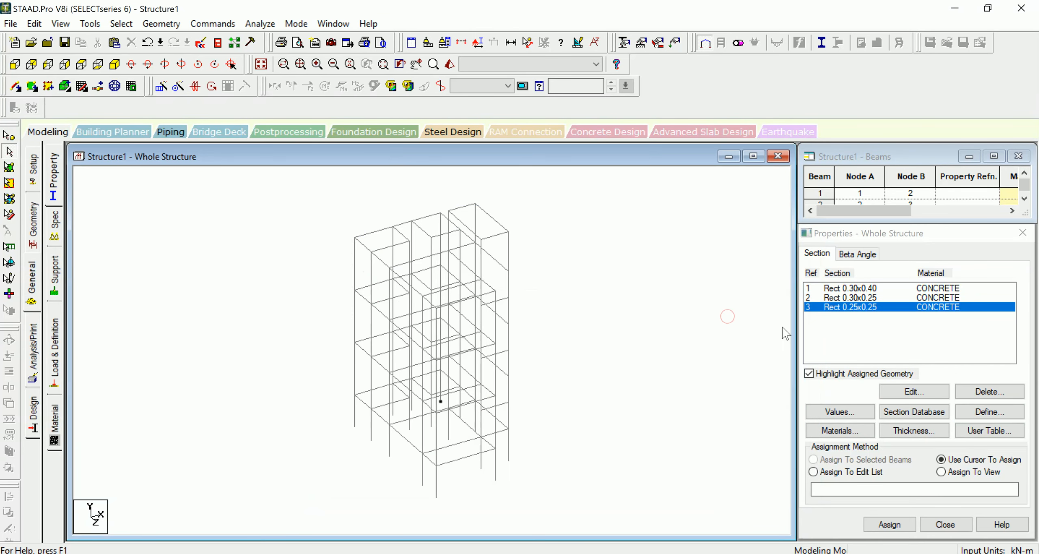
- Assign the Rect 0.30x0.40 section to all vertical columns by selecting the members parallel to Y
{"action": "left_click", "coordinate": [857, 288]}
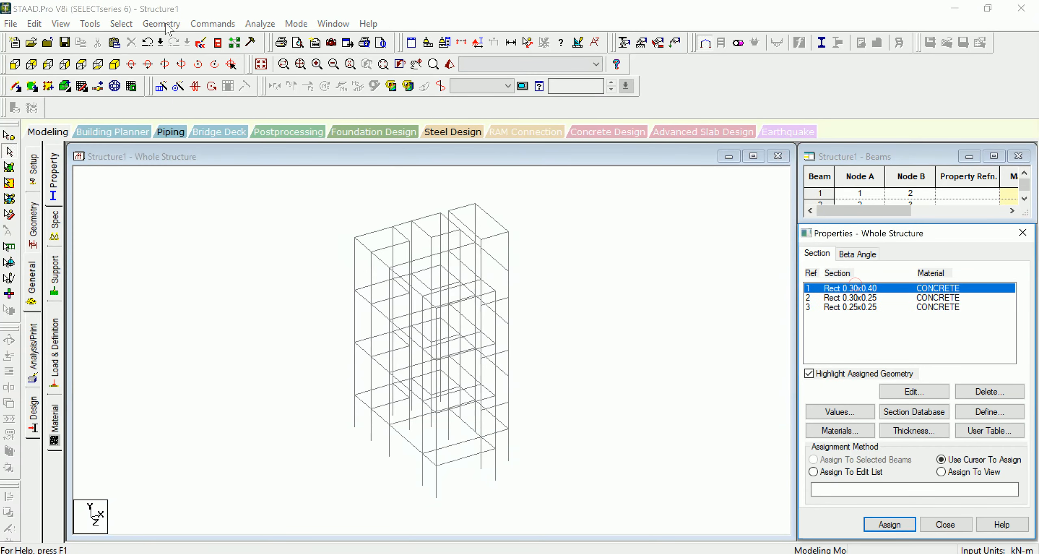
{"action": "left_click", "coordinate": [121, 23]}
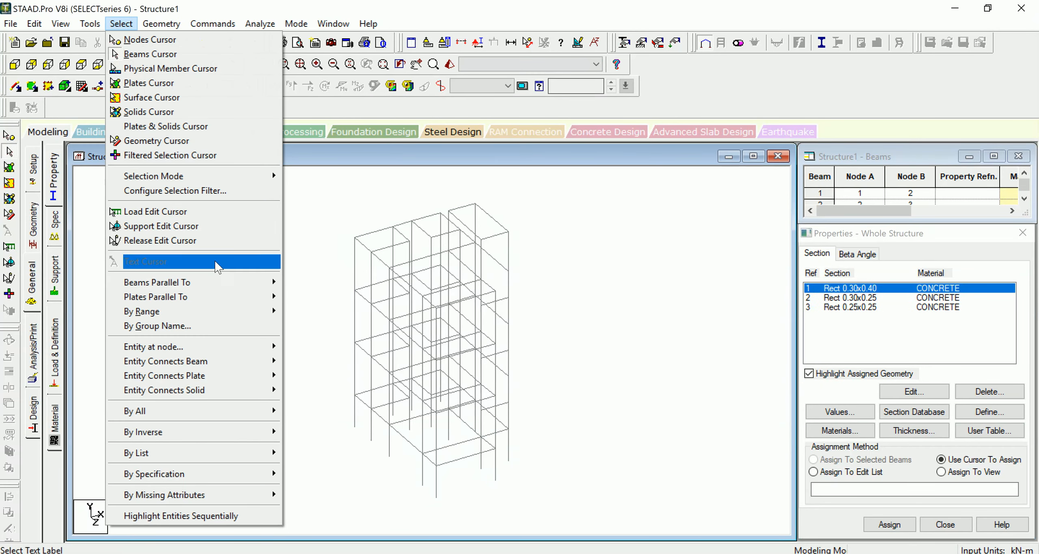
{"action": "mouse_move", "coordinate": [209, 281]}
{"action": "left_click", "coordinate": [299, 296]}
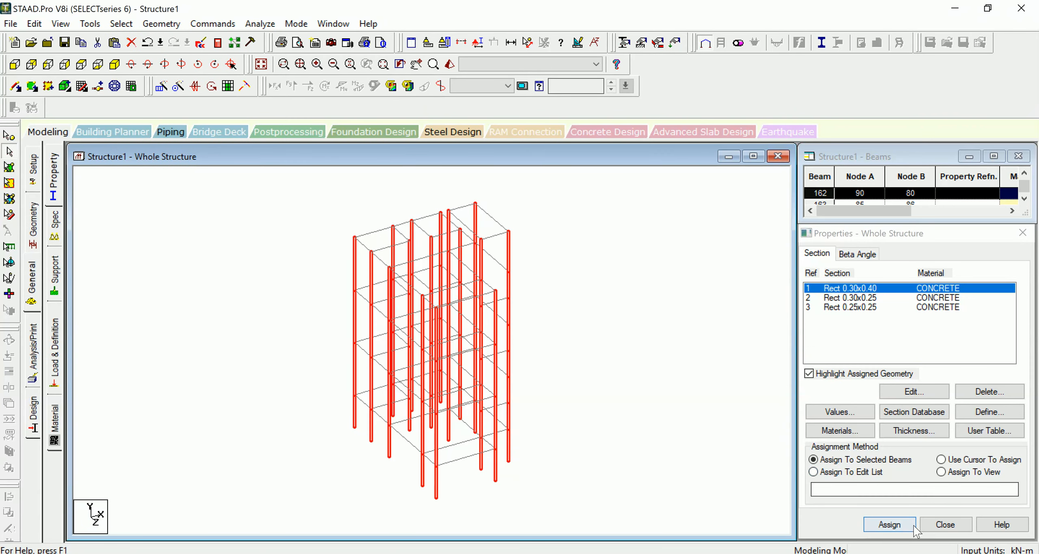
{"action": "left_click", "coordinate": [890, 524]}
{"action": "left_click", "coordinate": [938, 421]}
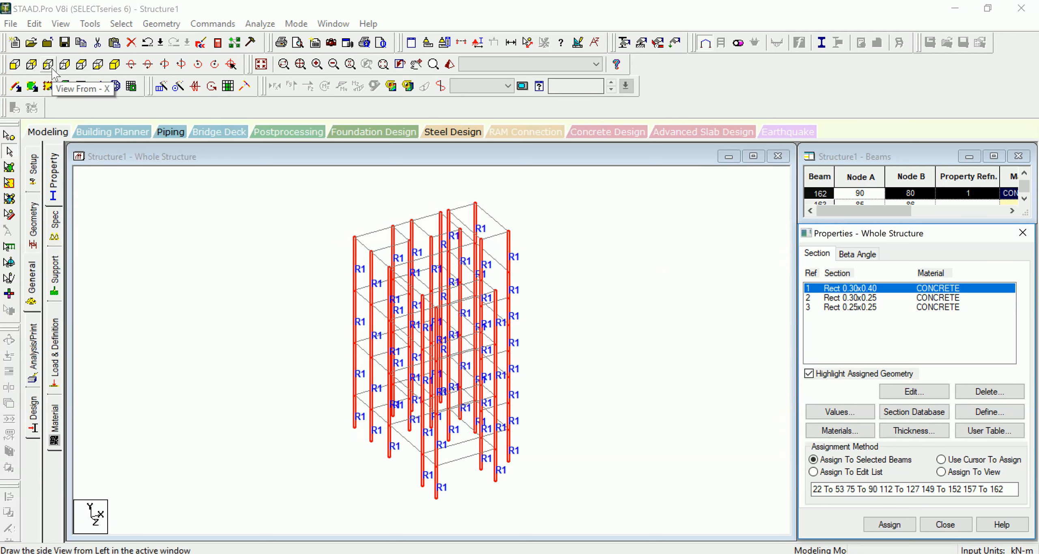
- Assign the Rect 0.30x0.25 section to the beams of the four main floor levels and the three mid-height staircase landing levels
{"action": "left_click", "coordinate": [14, 64]}
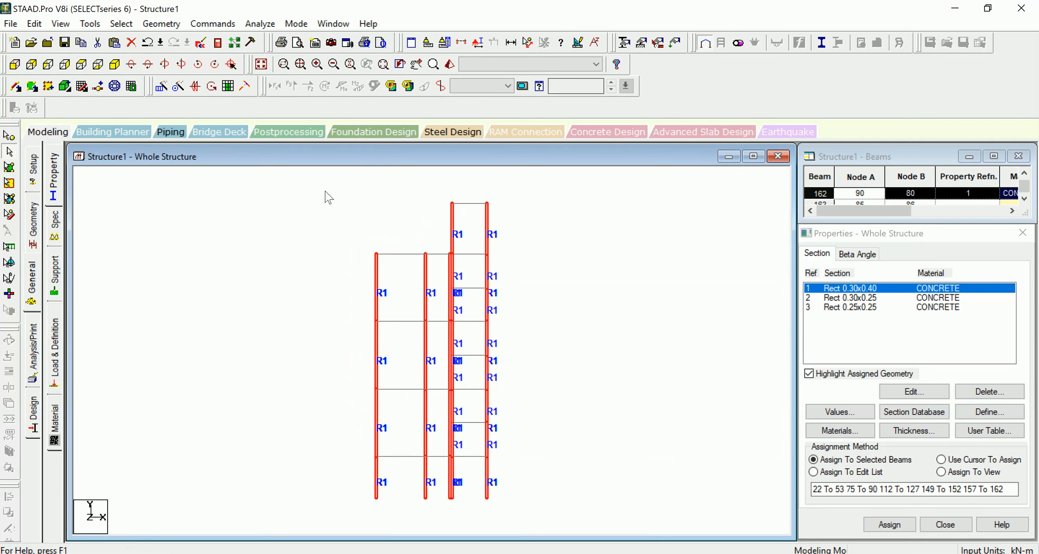
{"action": "left_click", "coordinate": [856, 297]}
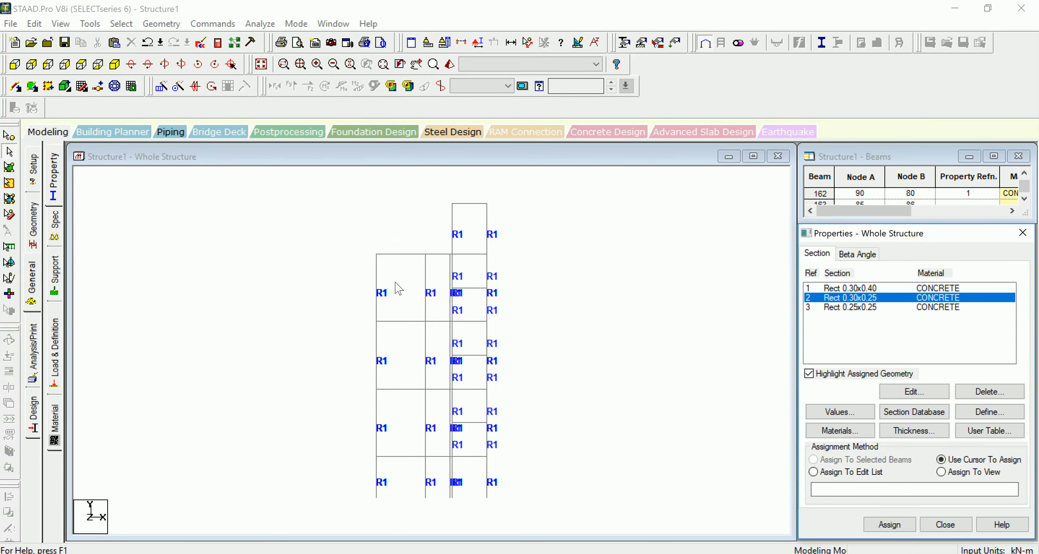
{"action": "left_click_drag", "start_coordinate": [354, 245], "coordinate": [495, 268]}
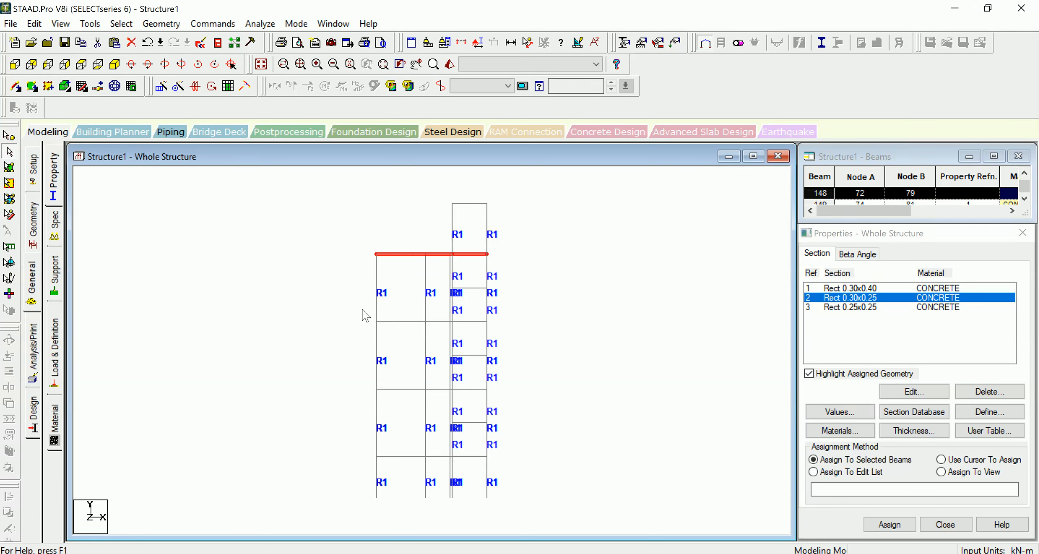
{"action": "left_click_drag", "start_coordinate": [502, 329], "coordinate": [503, 331]}
{"action": "left_click_drag", "start_coordinate": [360, 377], "coordinate": [495, 400]}
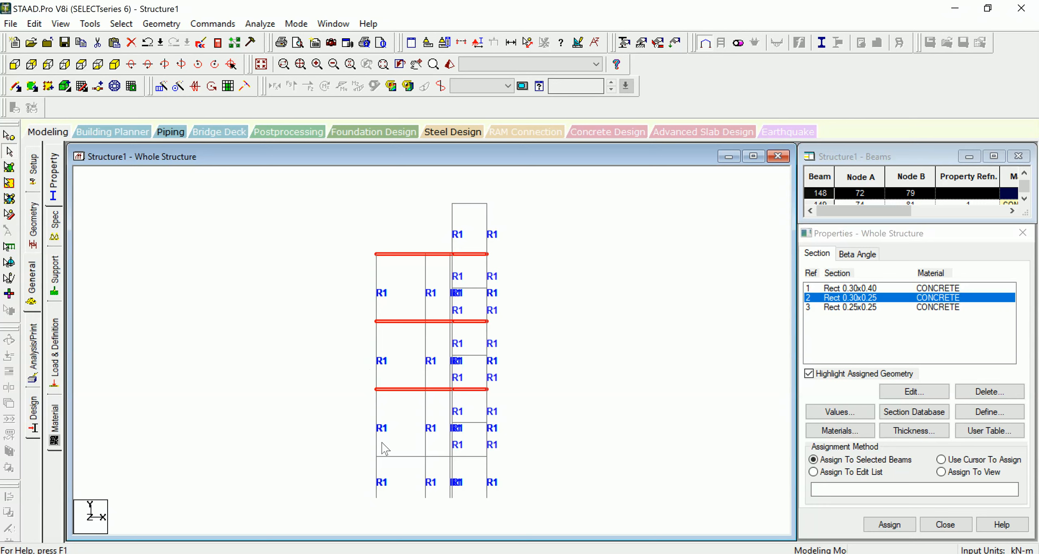
{"action": "left_click_drag", "start_coordinate": [370, 447], "coordinate": [497, 467]}
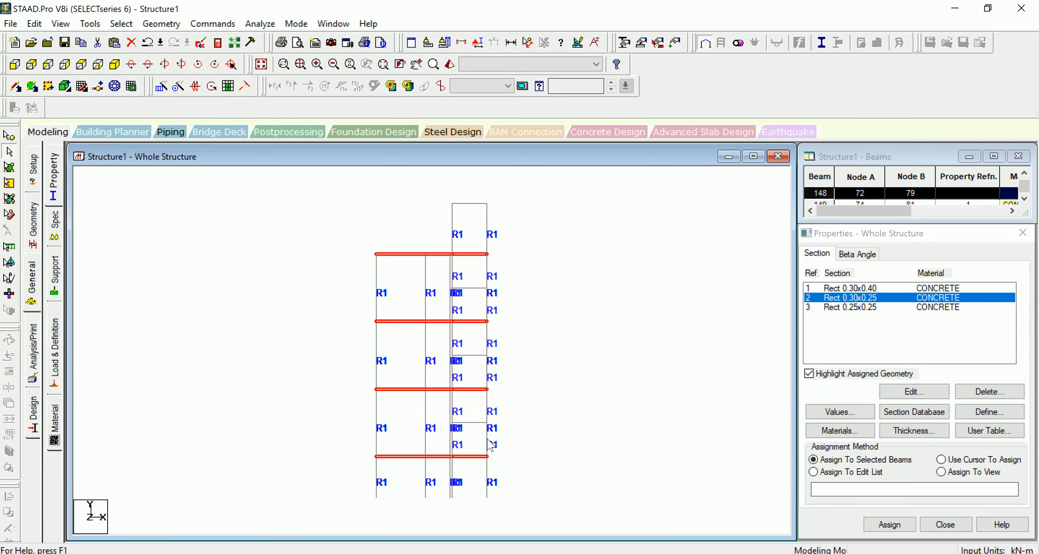
{"action": "left_click", "coordinate": [473, 422], "text": "ctrl"}
{"action": "left_click", "coordinate": [471, 355], "text": "ctrl"}
{"action": "left_click", "coordinate": [474, 287], "text": "ctrl"}
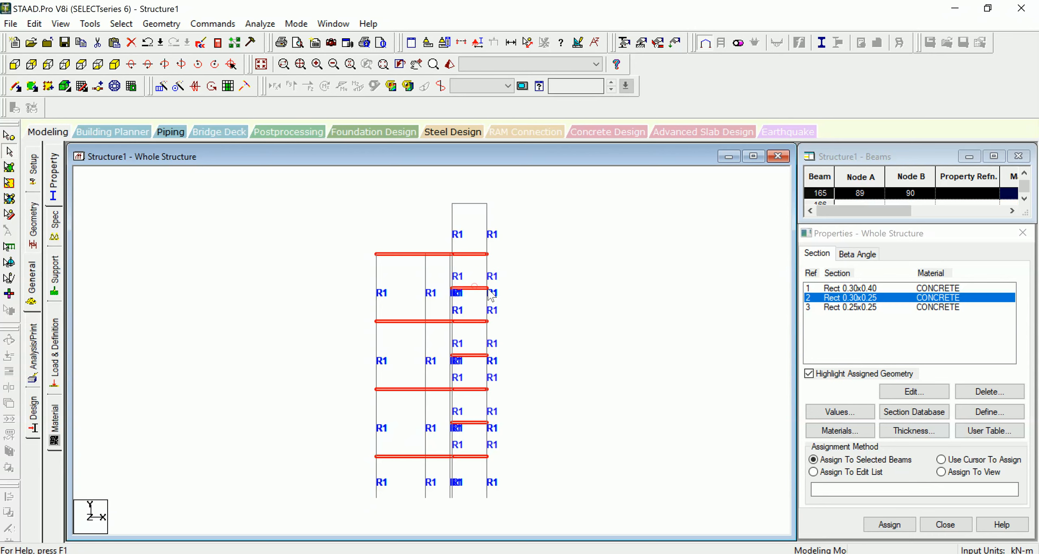
{"action": "left_click", "coordinate": [115, 64]}
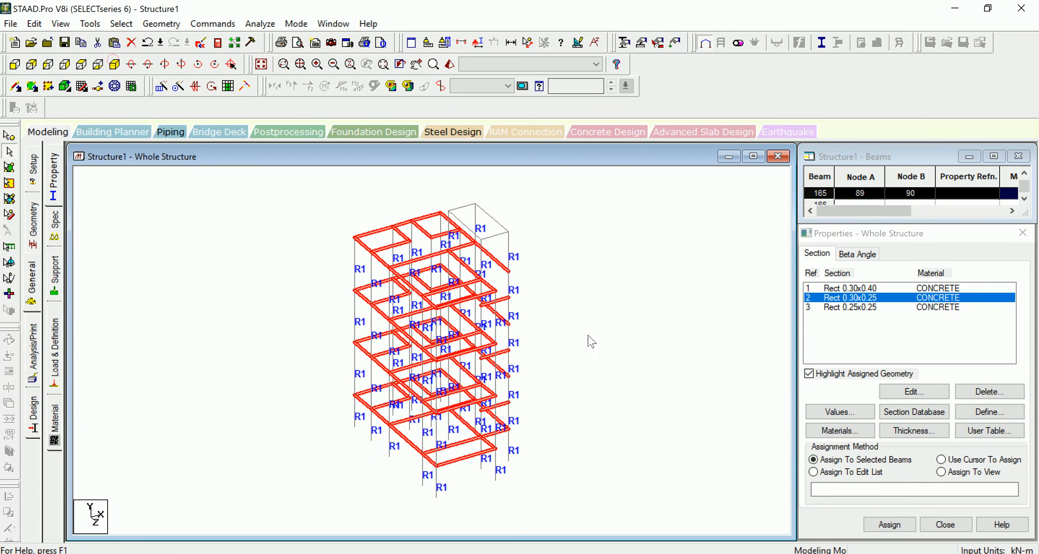
{"action": "left_click", "coordinate": [890, 524]}
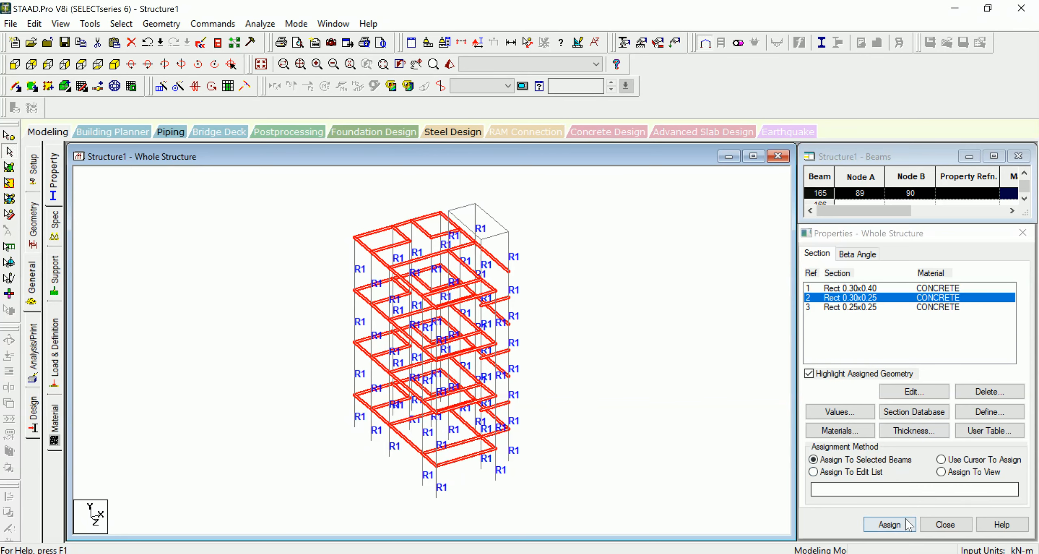
{"action": "left_click", "coordinate": [932, 421]}
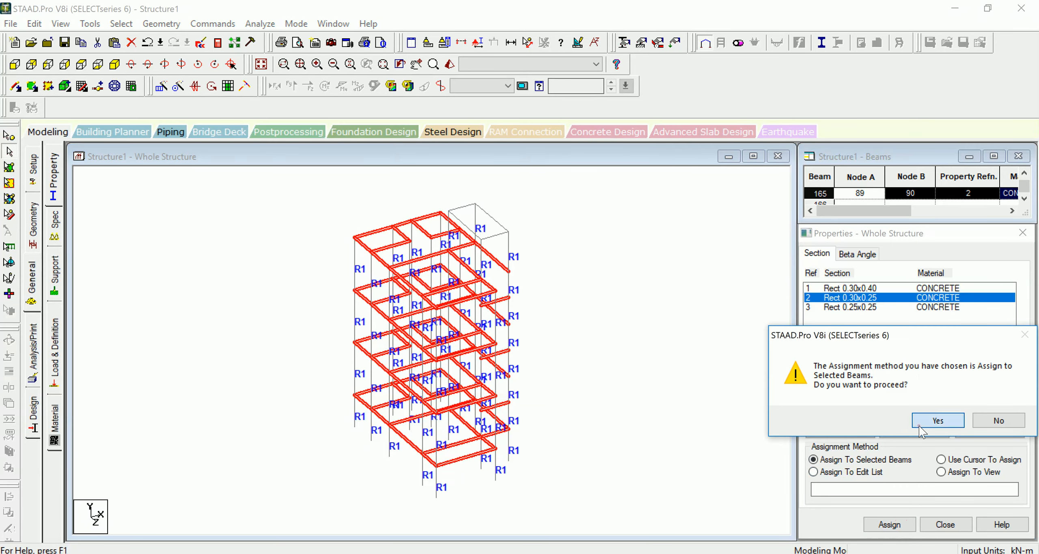
{"action": "left_click", "coordinate": [673, 370]}
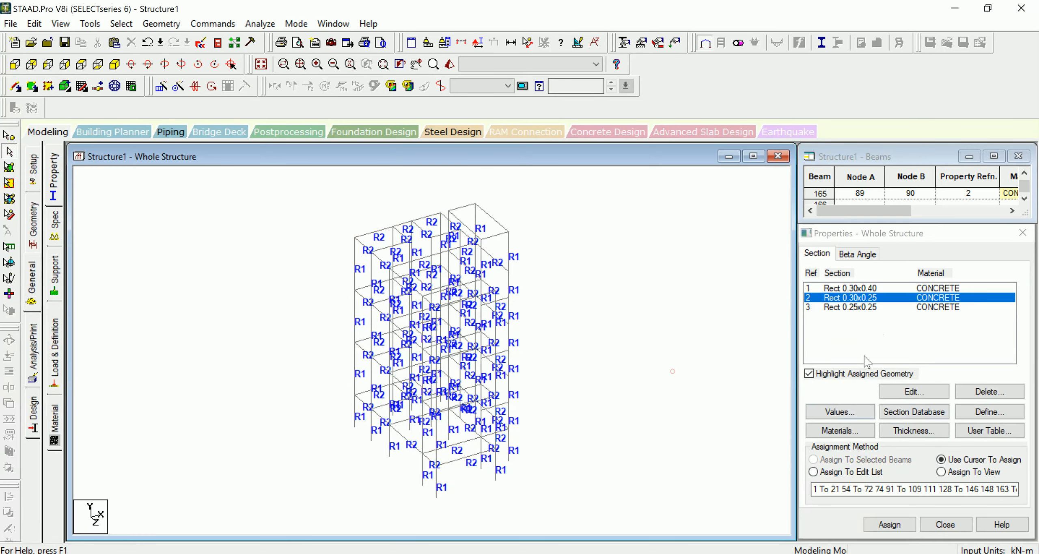
- Assign the Rect 0.25x0.25 section to the four beams around the raised top of the staircase bay
{"action": "left_click", "coordinate": [854, 311]}
{"action": "left_click", "coordinate": [848, 308]}
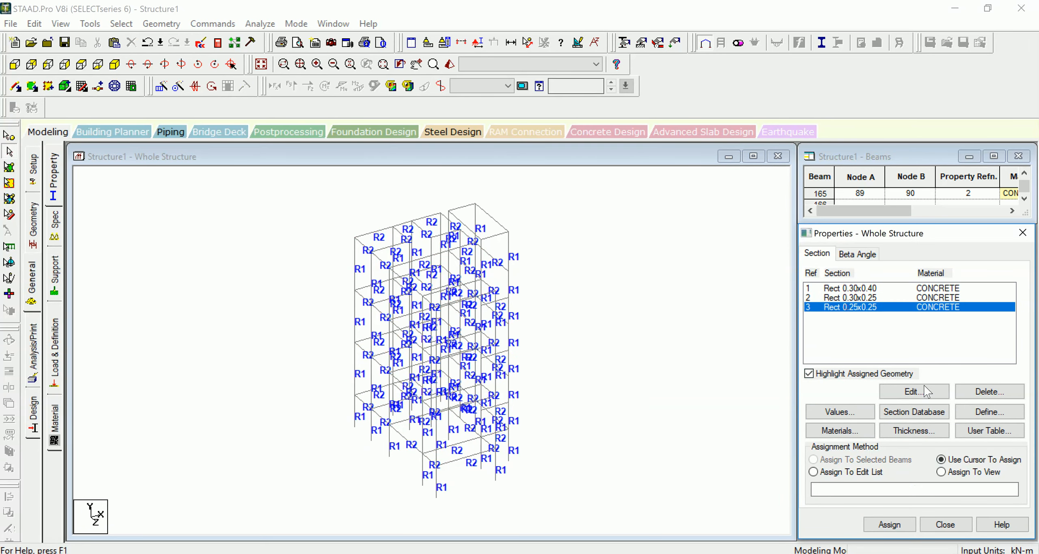
{"action": "scroll", "coordinate": [461, 218], "scroll_direction": "up", "scroll_amount": 1}
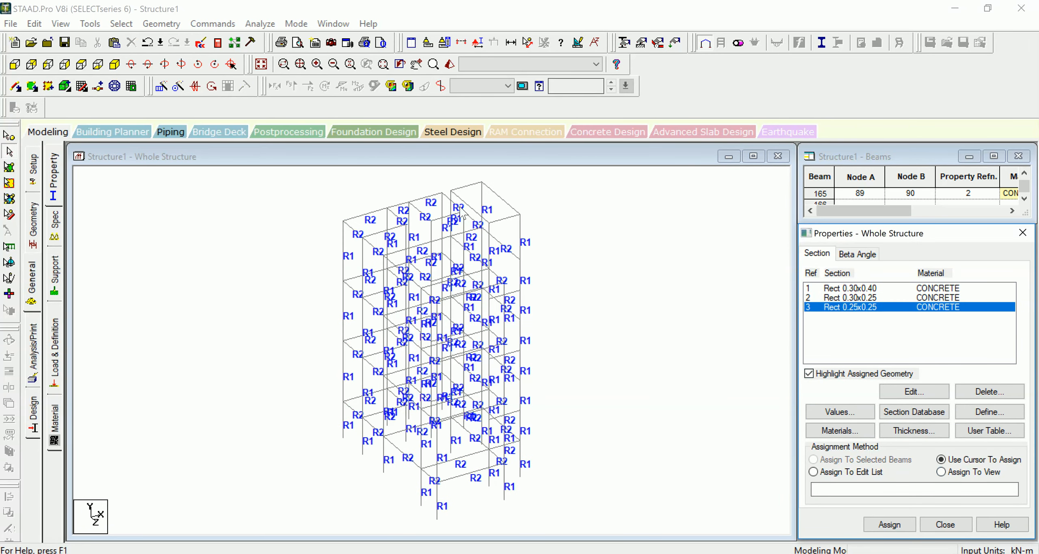
{"action": "middle_click_drag", "start_coordinate": [463, 213], "coordinate": [471, 341]}
{"action": "left_click", "coordinate": [461, 296]}
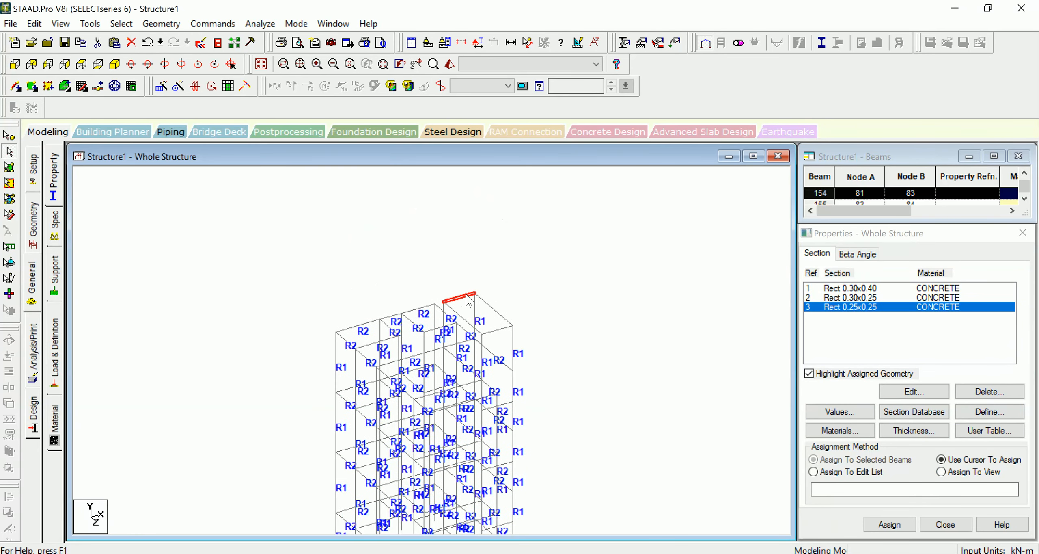
{"action": "left_click", "coordinate": [492, 308], "text": "ctrl"}
{"action": "left_click", "coordinate": [497, 330], "text": "ctrl"}
{"action": "left_click", "coordinate": [465, 321], "text": "ctrl"}
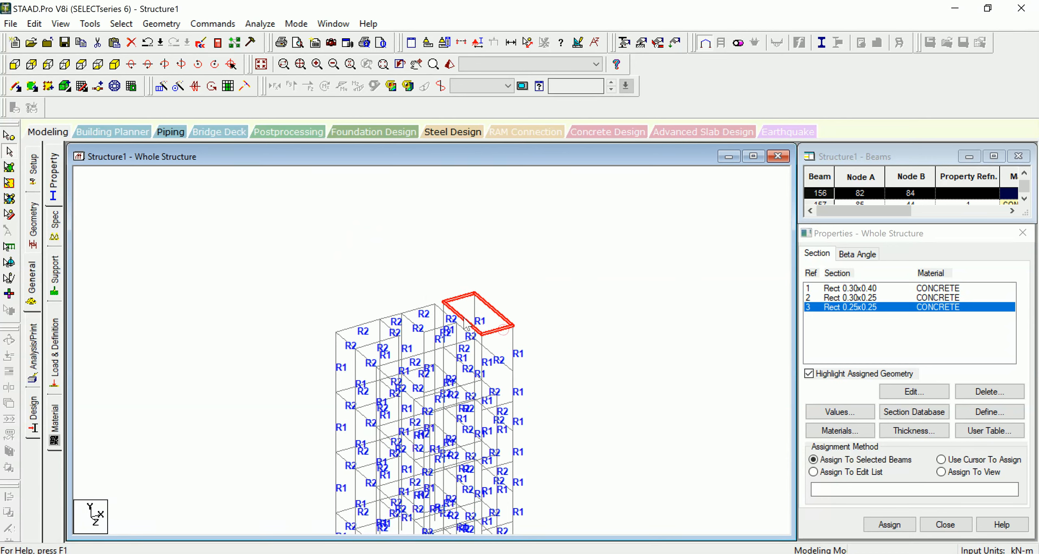
{"action": "left_click", "coordinate": [889, 524]}
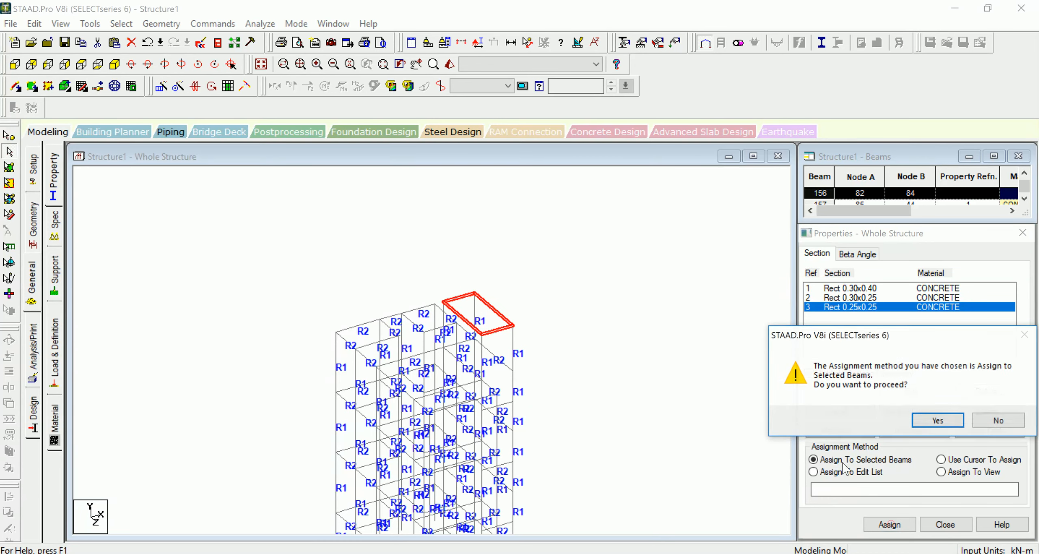
{"action": "left_click", "coordinate": [924, 422]}
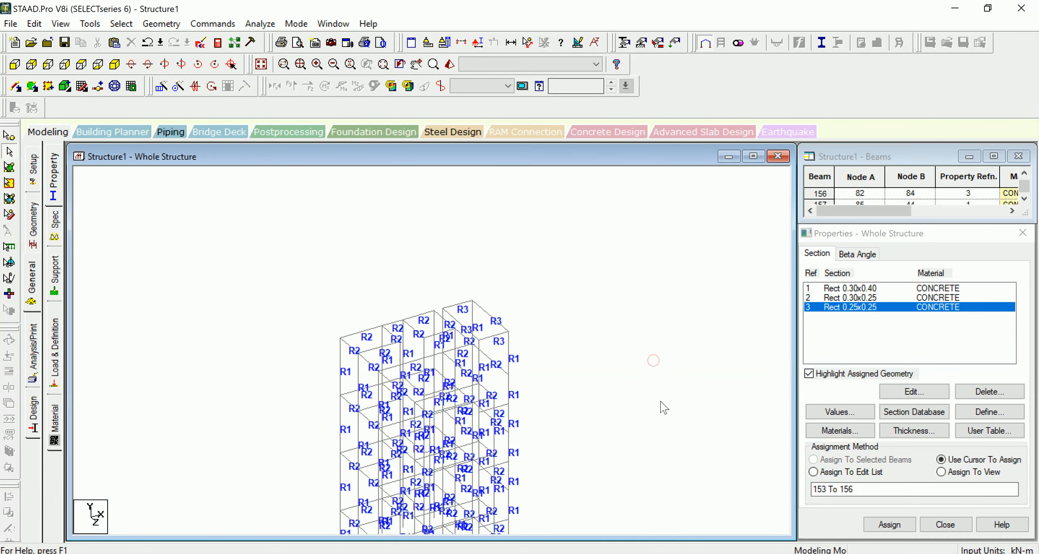
- Create a fixed support definition for the structure
{"action": "middle_click_drag", "start_coordinate": [455, 328], "coordinate": [443, 252]}
{"action": "left_click", "coordinate": [54, 276]}
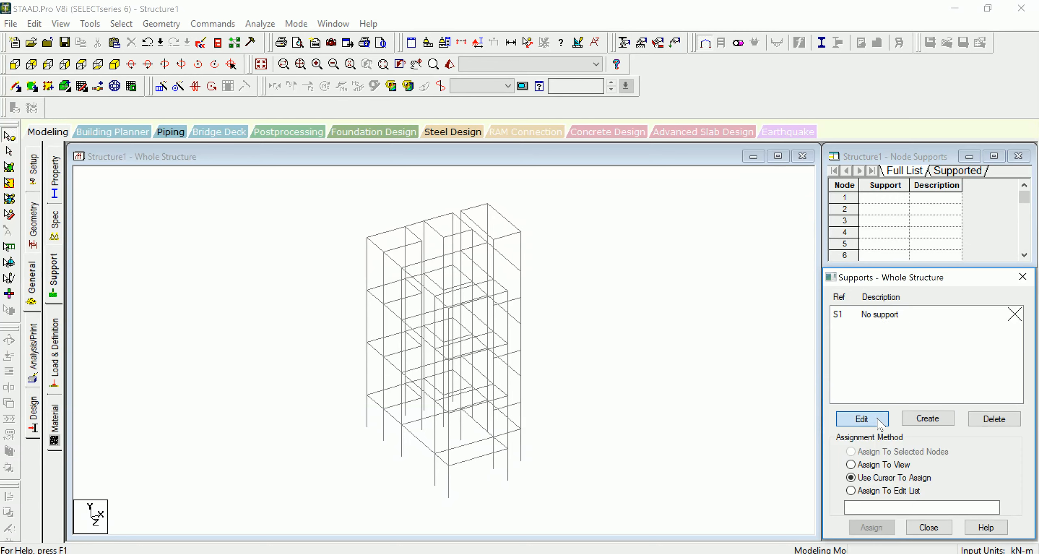
{"action": "left_click", "coordinate": [929, 414]}
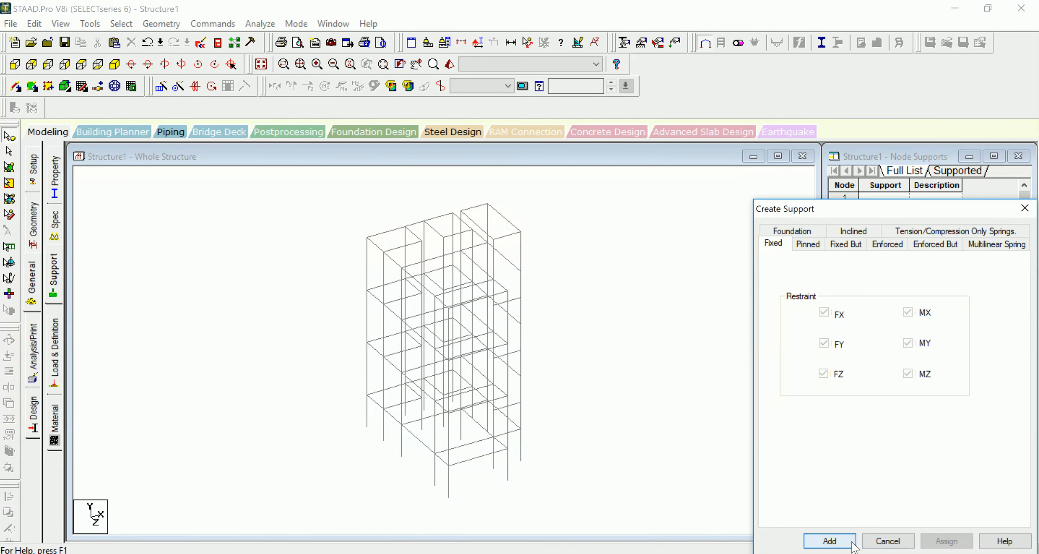
{"action": "left_click", "coordinate": [830, 541]}
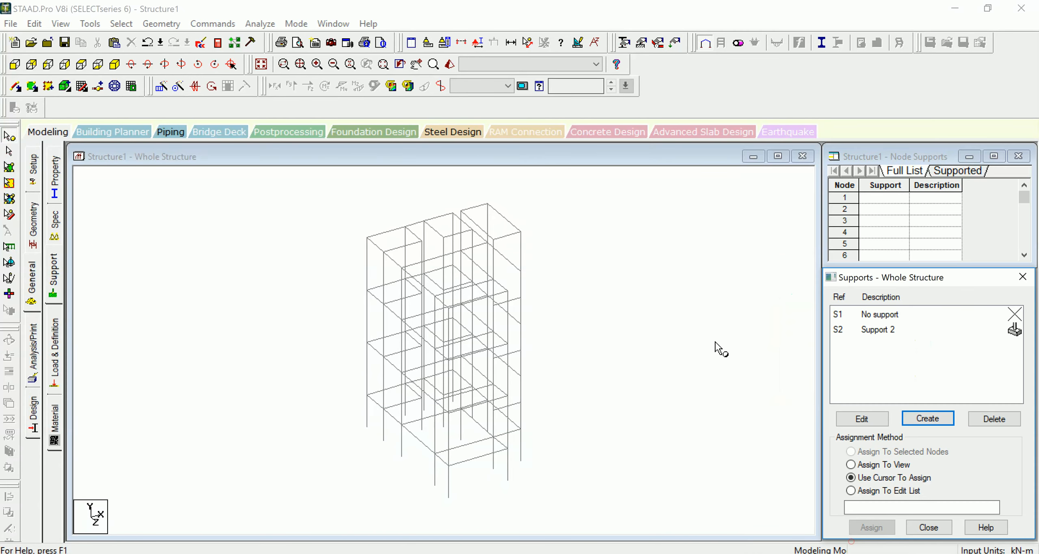
- Assign the fixed support to all the column base nodes and return to the isometric view
{"action": "left_click", "coordinate": [879, 334]}
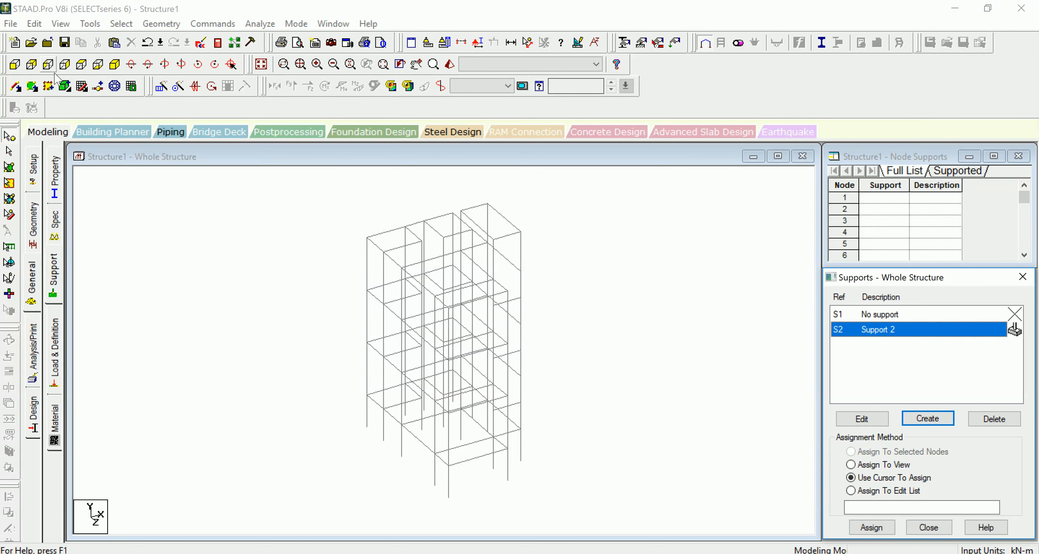
{"action": "left_click", "coordinate": [15, 64]}
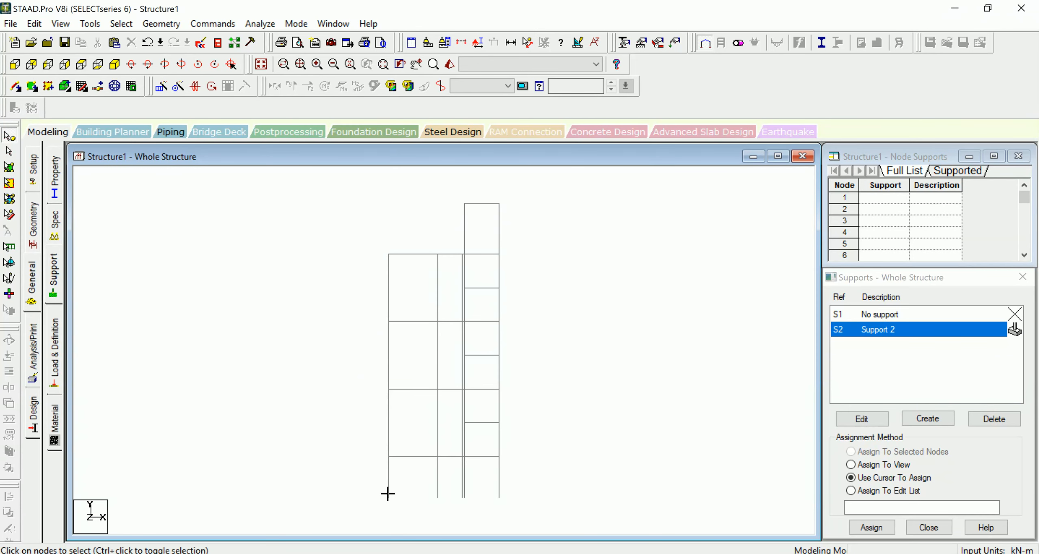
{"action": "left_click_drag", "start_coordinate": [527, 511], "coordinate": [527, 511]}
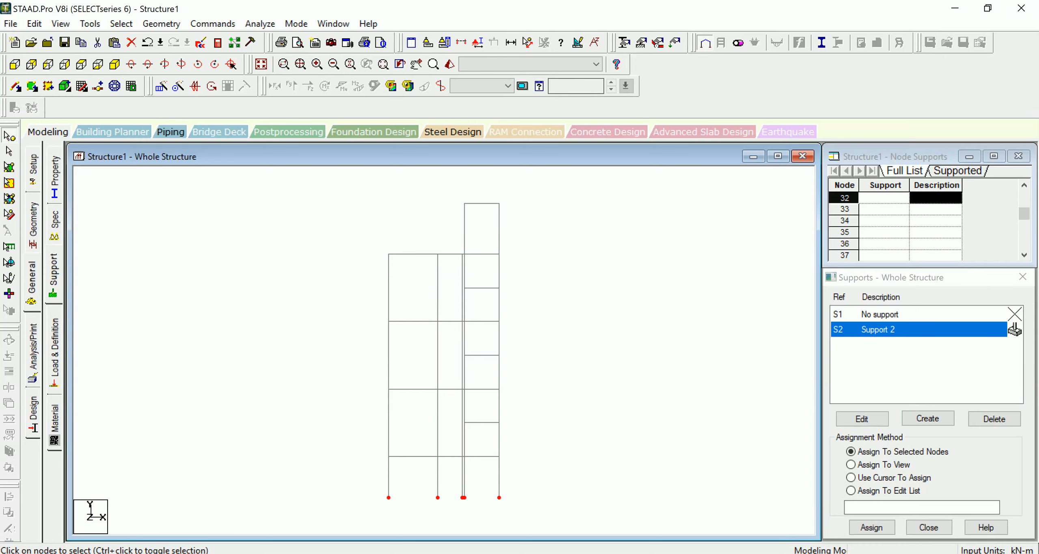
{"action": "left_click", "coordinate": [872, 527]}
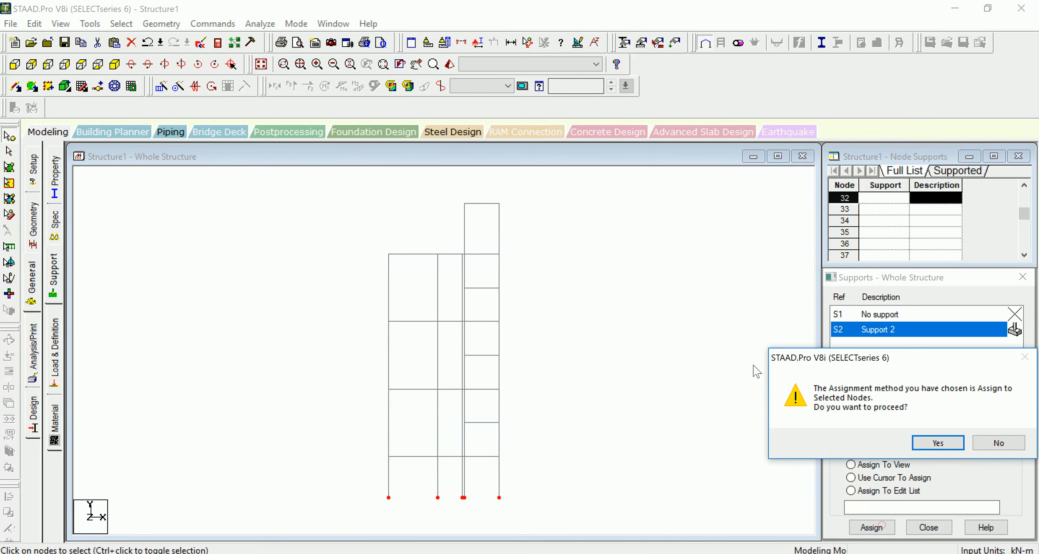
{"action": "left_click", "coordinate": [956, 444]}
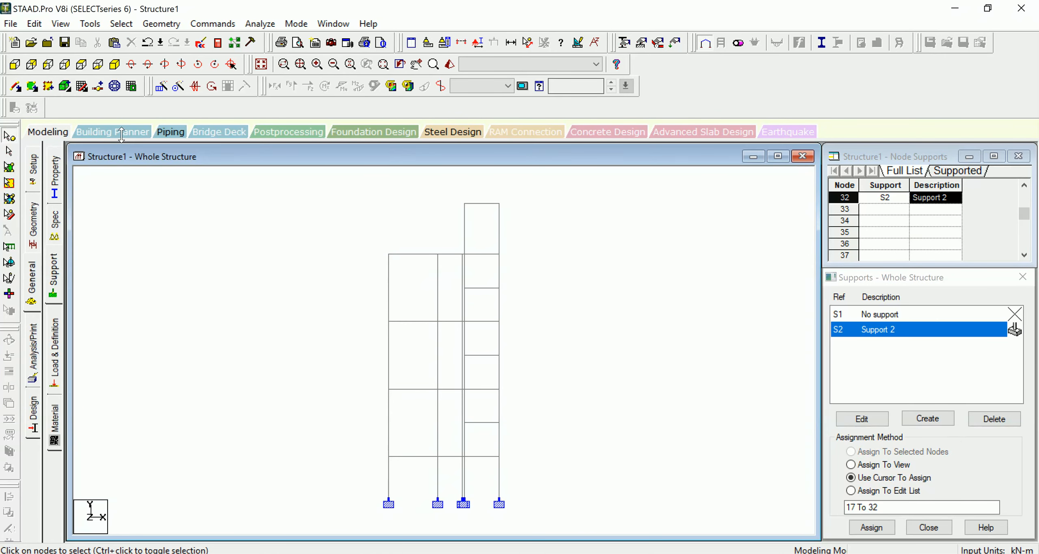
{"action": "left_click", "coordinate": [115, 65]}
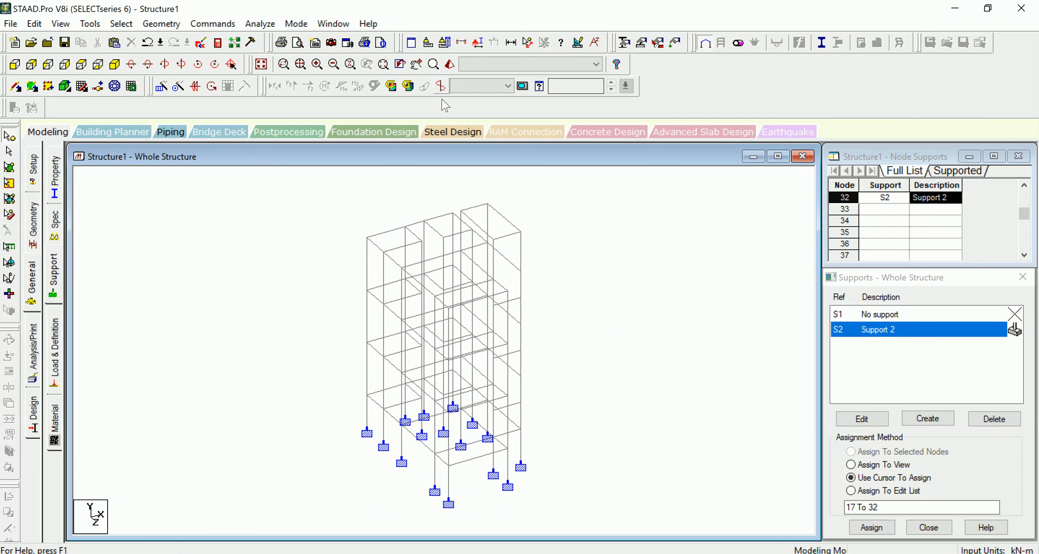
- Inspect the solid rendering of the whole frame from several rotated viewpoints, and return to the wireframe view
{"action": "left_click", "coordinate": [441, 86]}
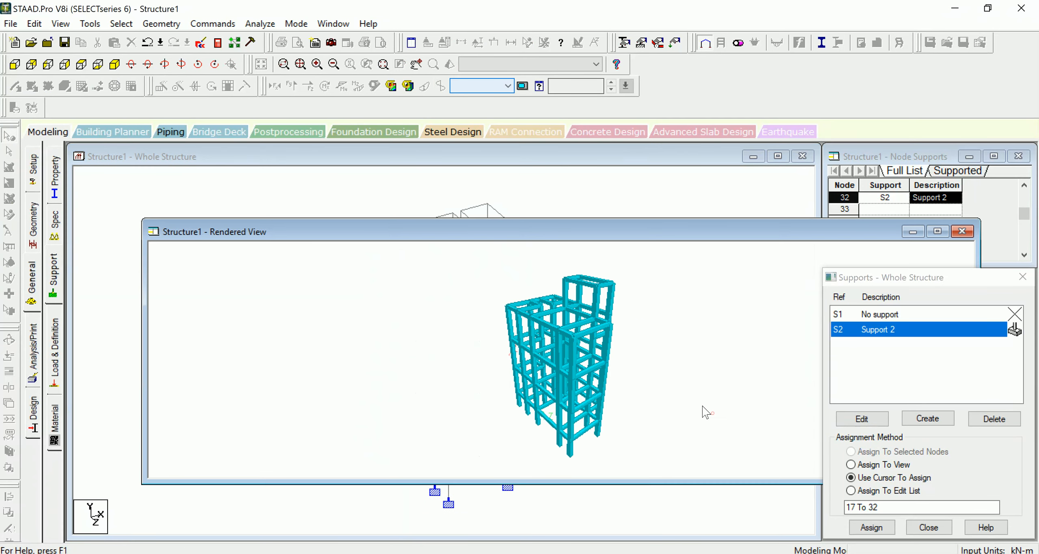
{"action": "left_click_drag", "start_coordinate": [706, 411], "coordinate": [689, 362]}
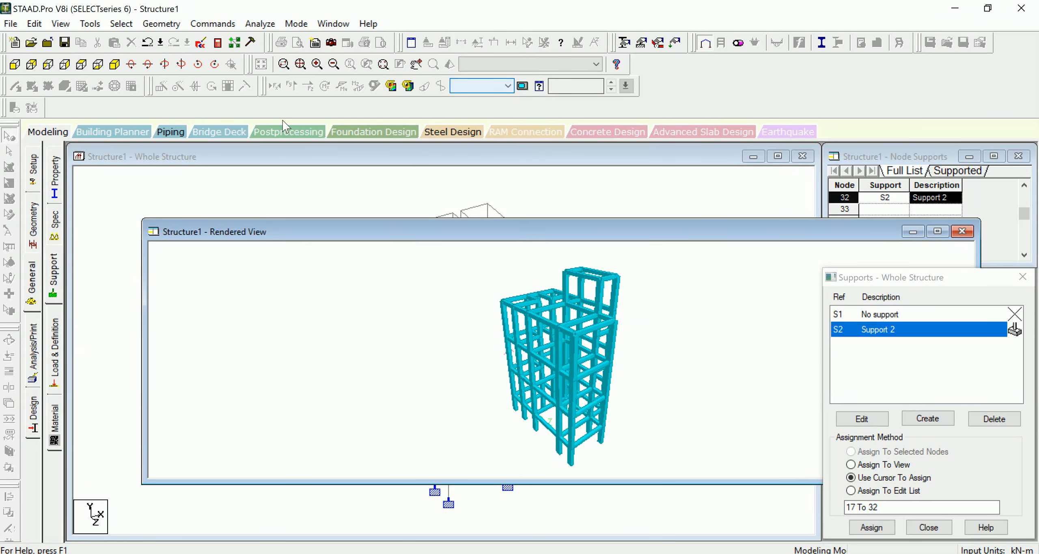
{"action": "left_click", "coordinate": [182, 65]}
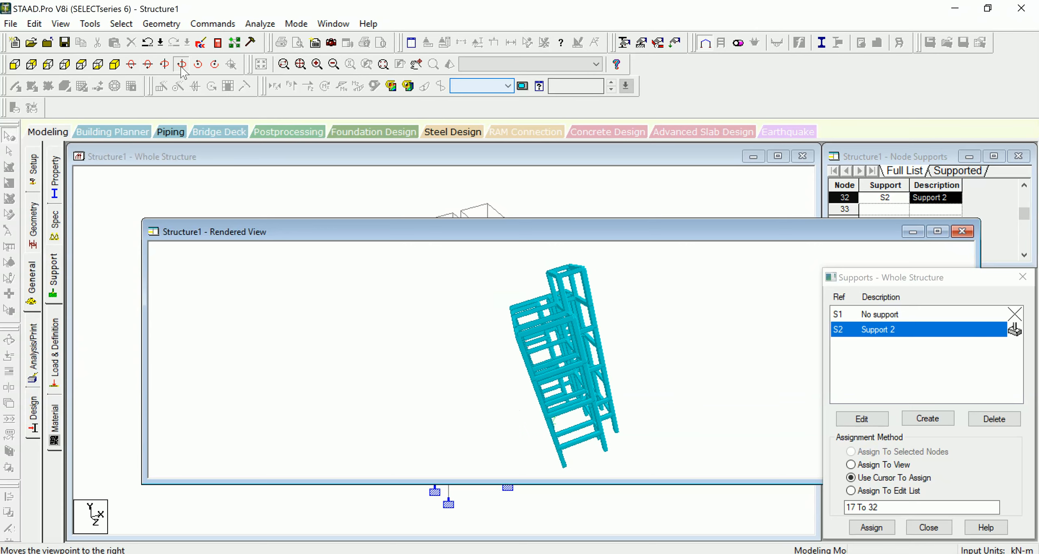
{"action": "left_click", "coordinate": [166, 65]}
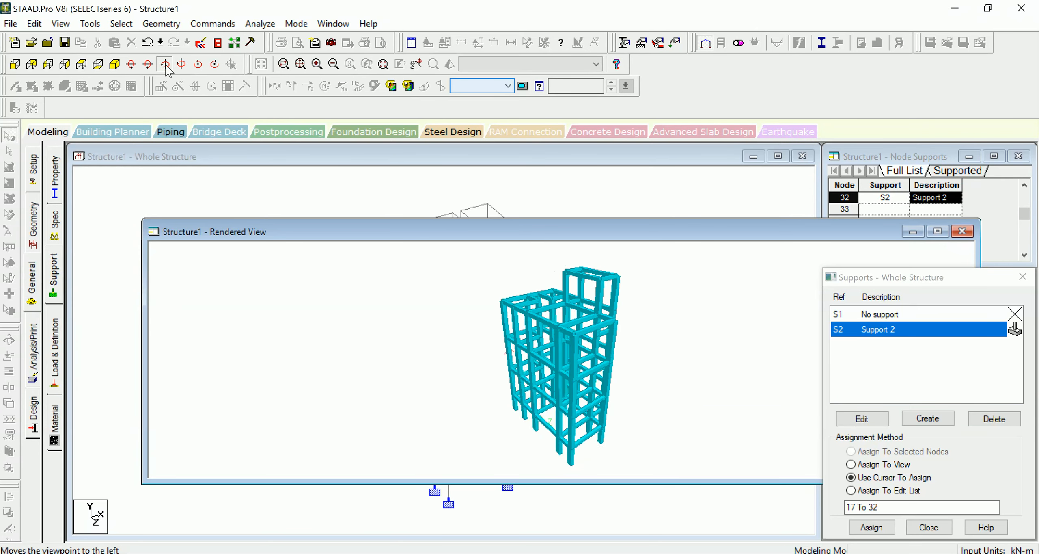
{"action": "left_click", "coordinate": [166, 65]}
{"action": "left_click", "coordinate": [165, 65]}
{"action": "left_click", "coordinate": [166, 65]}
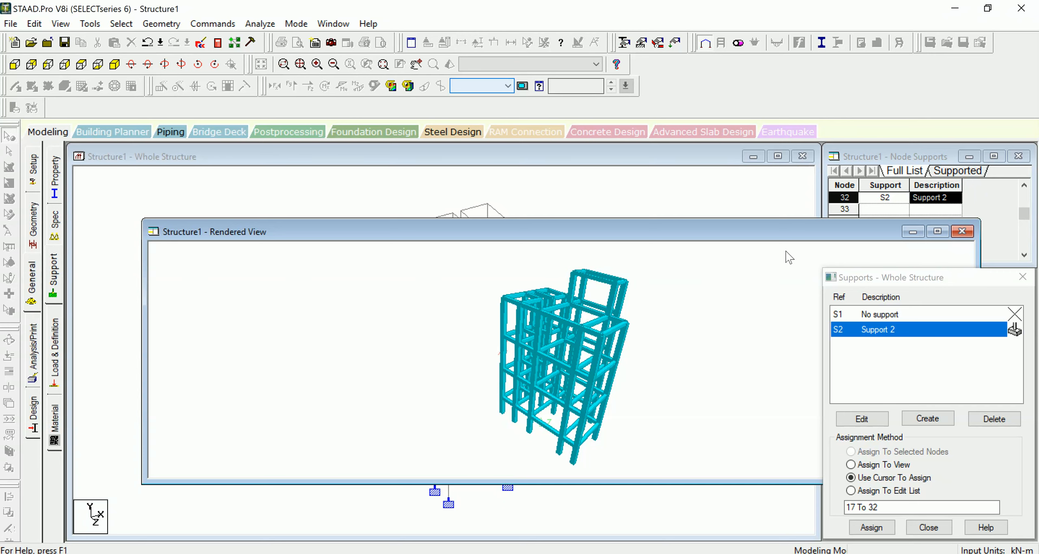
{"action": "left_click", "coordinate": [962, 231]}
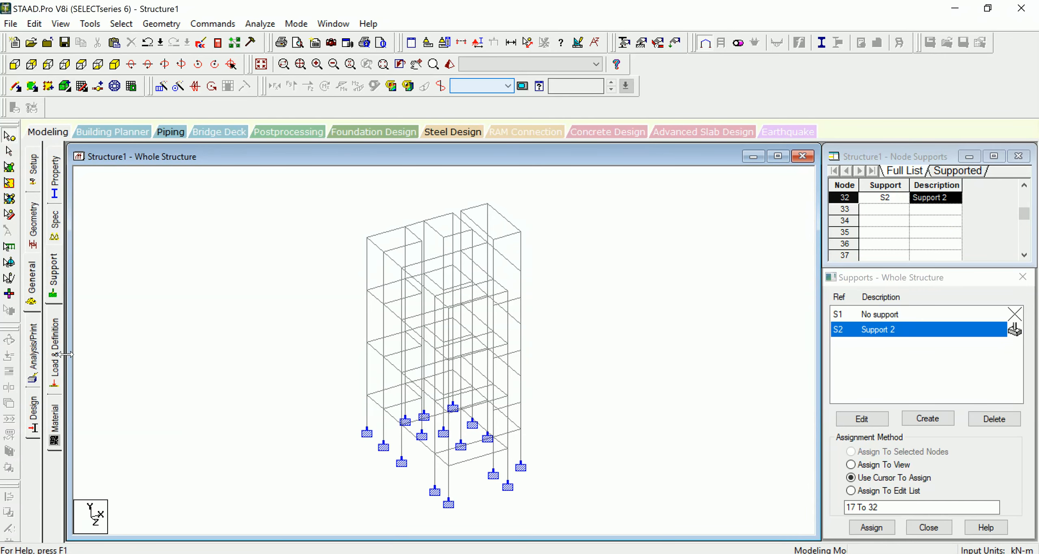
- Create primary load case 1 with loading type Dead and the title "Dead Load"
{"action": "left_click", "coordinate": [56, 364]}
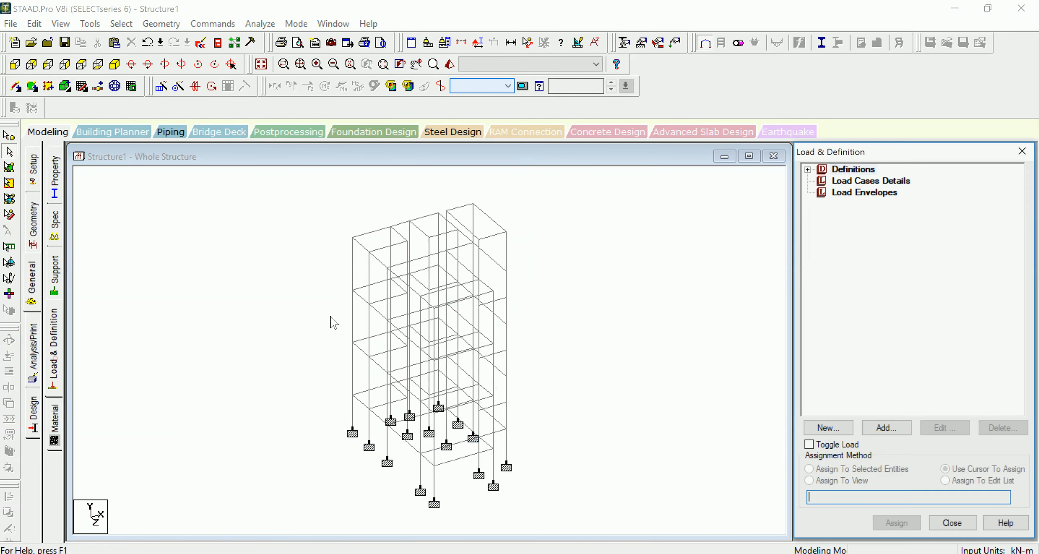
{"action": "left_click", "coordinate": [854, 183]}
{"action": "left_click", "coordinate": [887, 428]}
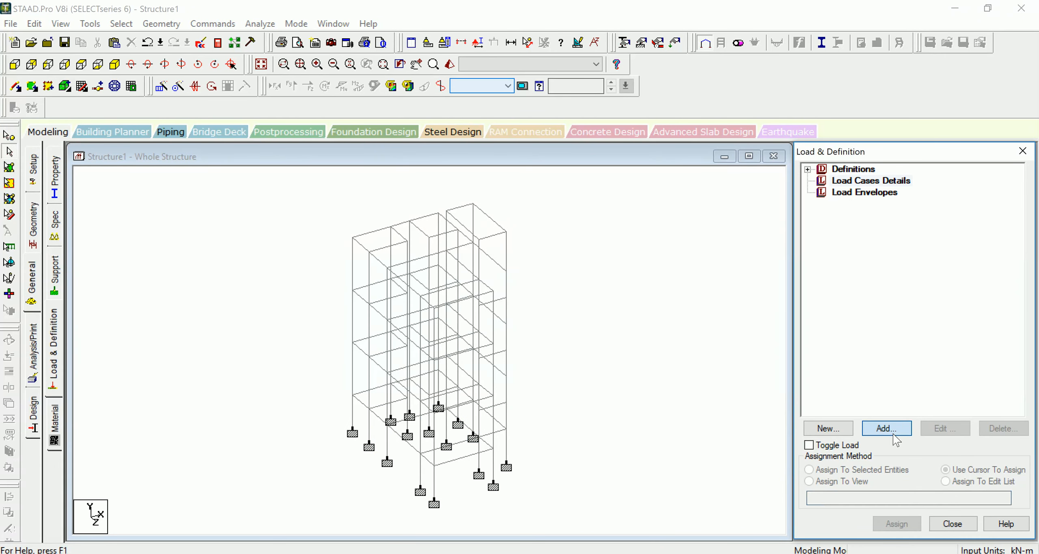
{"action": "left_click", "coordinate": [612, 203]}
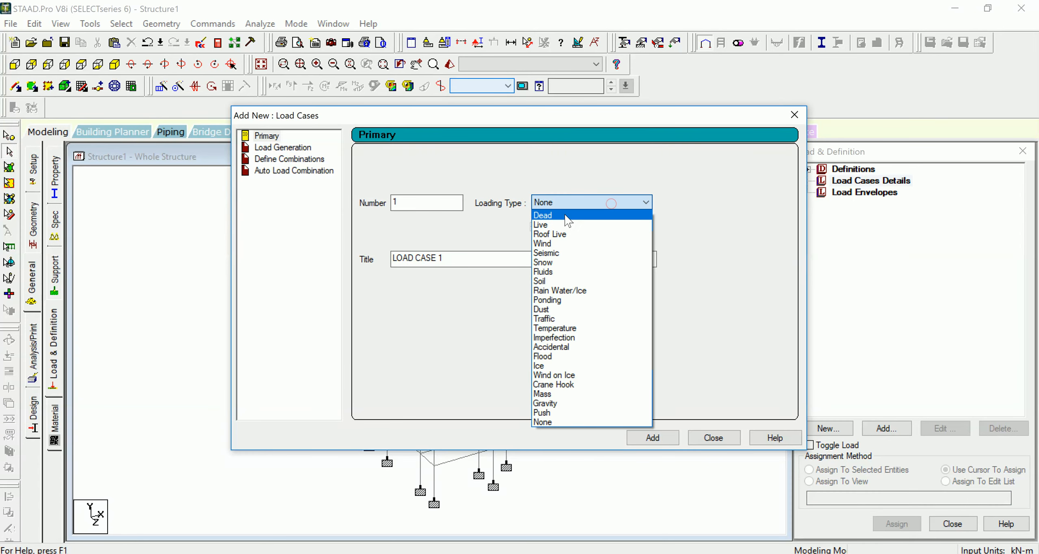
{"action": "left_click", "coordinate": [569, 222]}
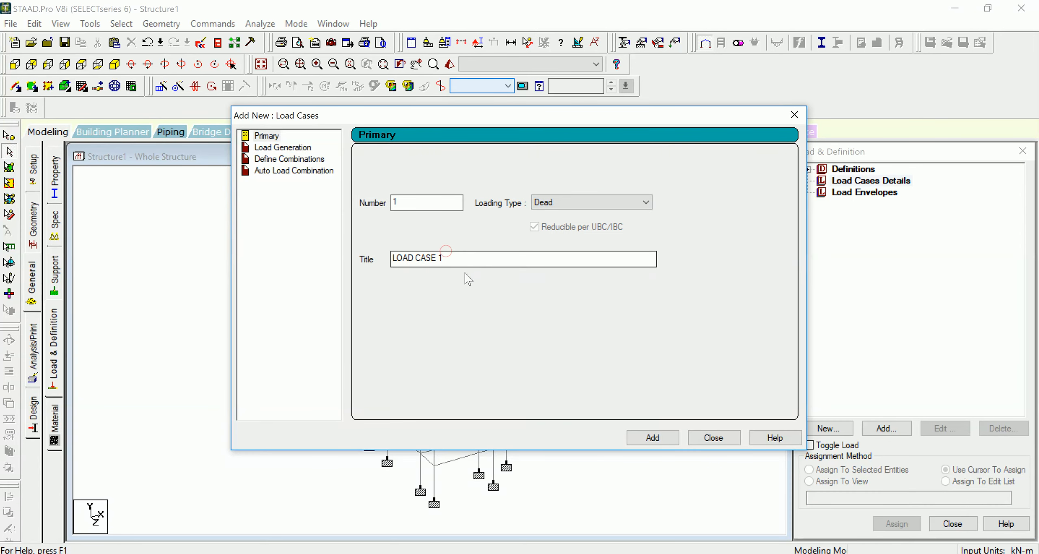
{"action": "left_click_drag", "start_coordinate": [460, 262], "coordinate": [380, 260]}
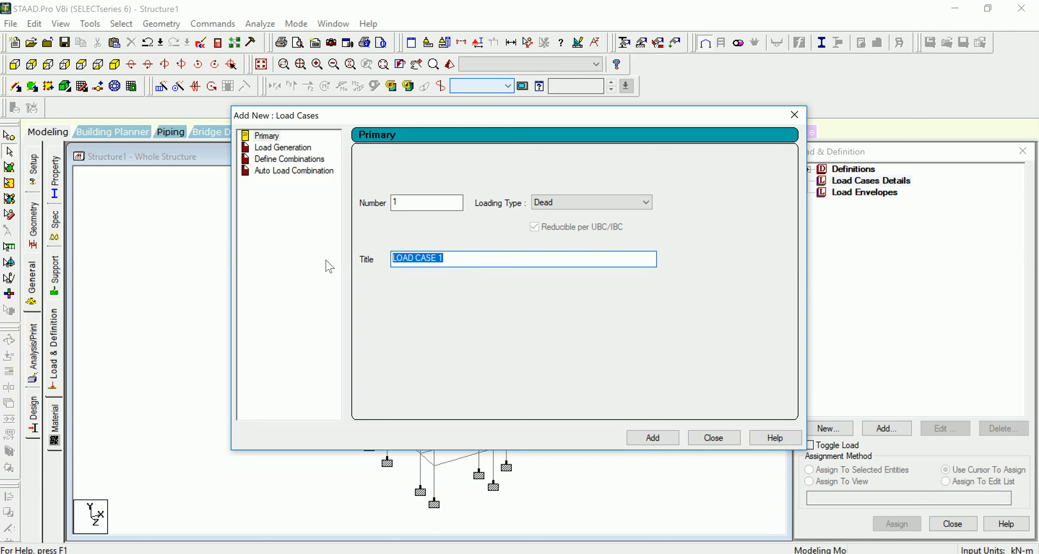
{"action": "type", "text": "Dead Load"}
{"action": "left_click", "coordinate": [653, 437]}
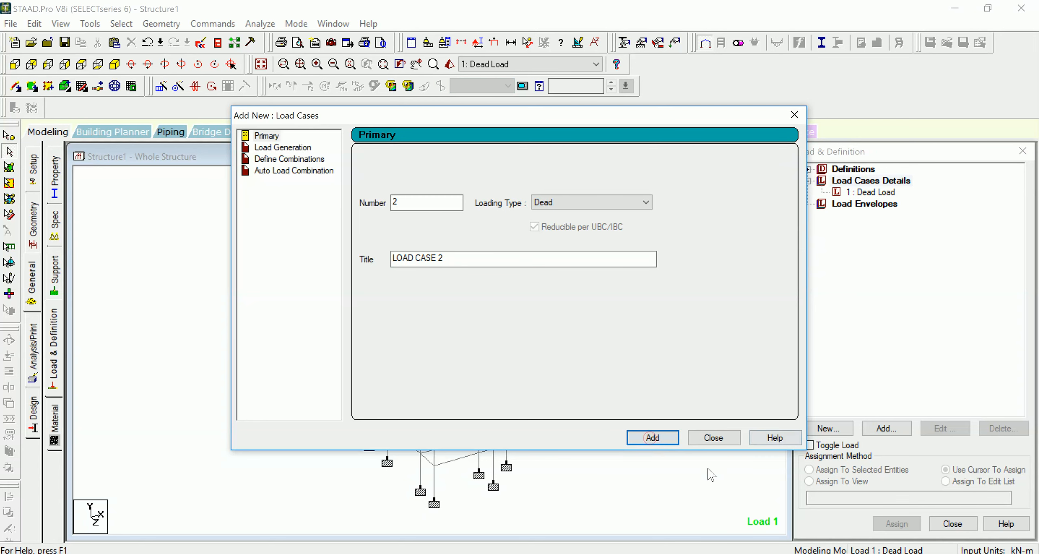
{"action": "left_click", "coordinate": [714, 438]}
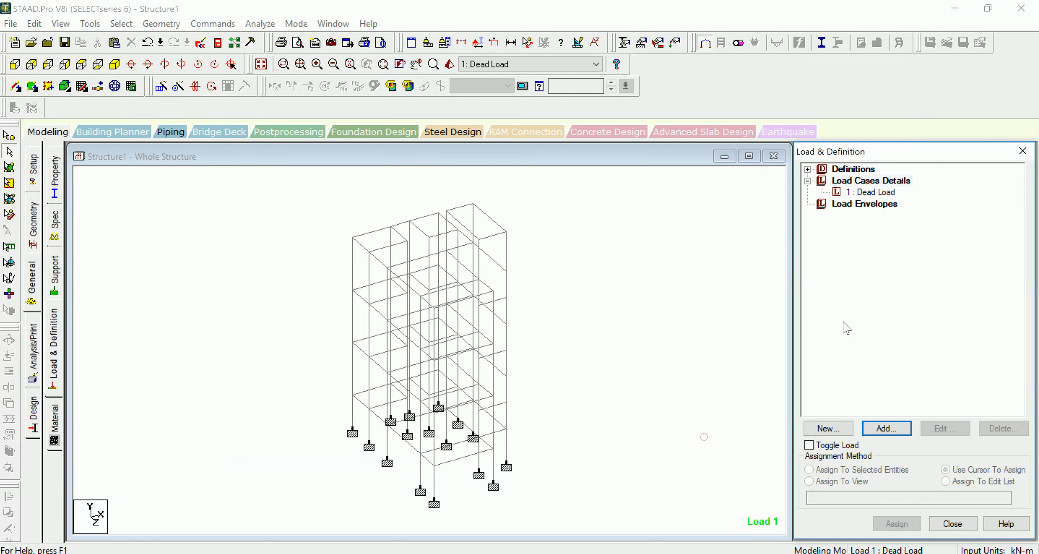
- Create primary load case 2 with loading type Live and the title "Live Load"
{"action": "left_click", "coordinate": [876, 182]}
{"action": "left_click", "coordinate": [887, 428]}
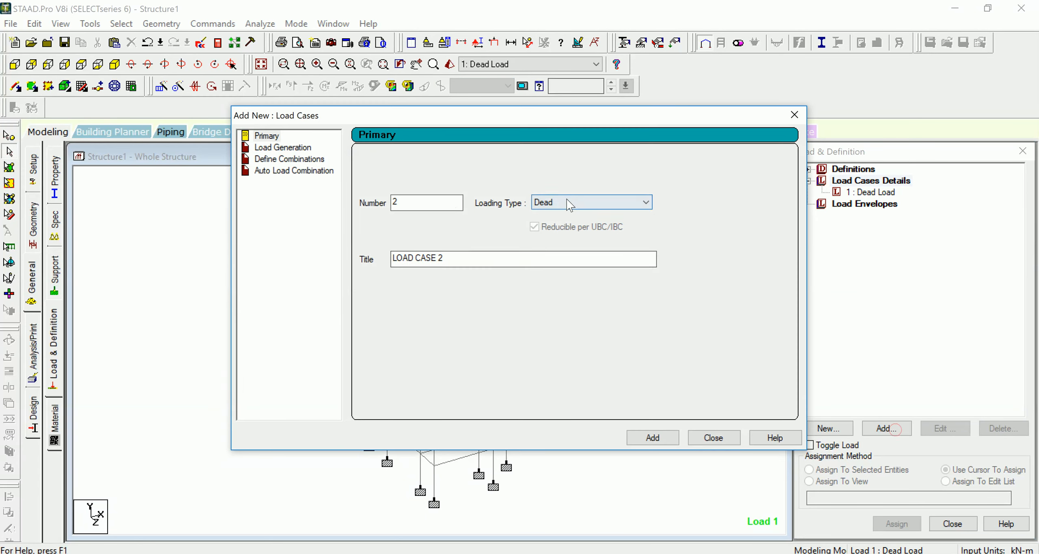
{"action": "left_click", "coordinate": [568, 201]}
{"action": "left_click", "coordinate": [540, 225]}
{"action": "left_click_drag", "start_coordinate": [501, 254], "coordinate": [340, 270]}
{"action": "type", "text": "Live Load"}
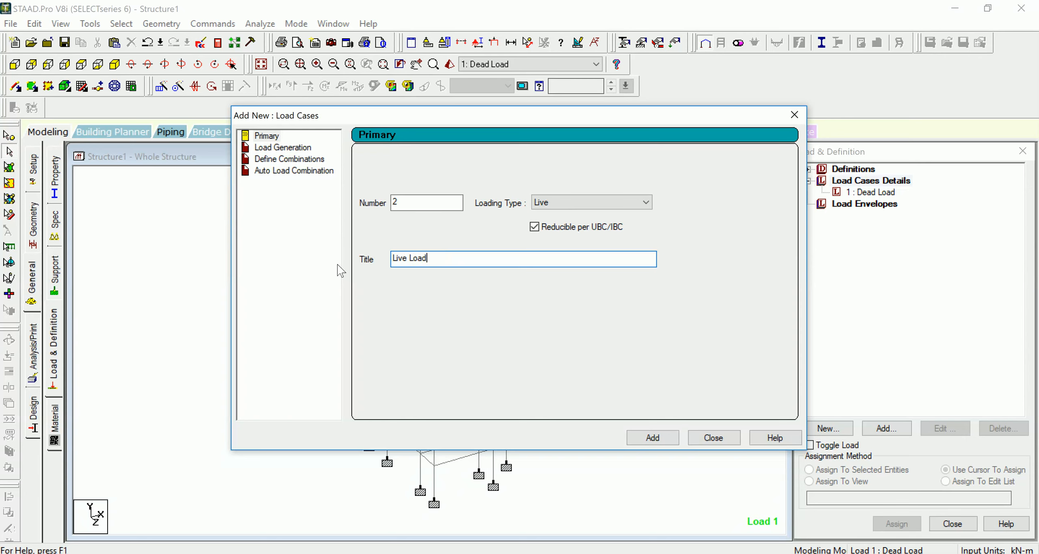
{"action": "left_click", "coordinate": [650, 438]}
{"action": "left_click", "coordinate": [930, 323]}
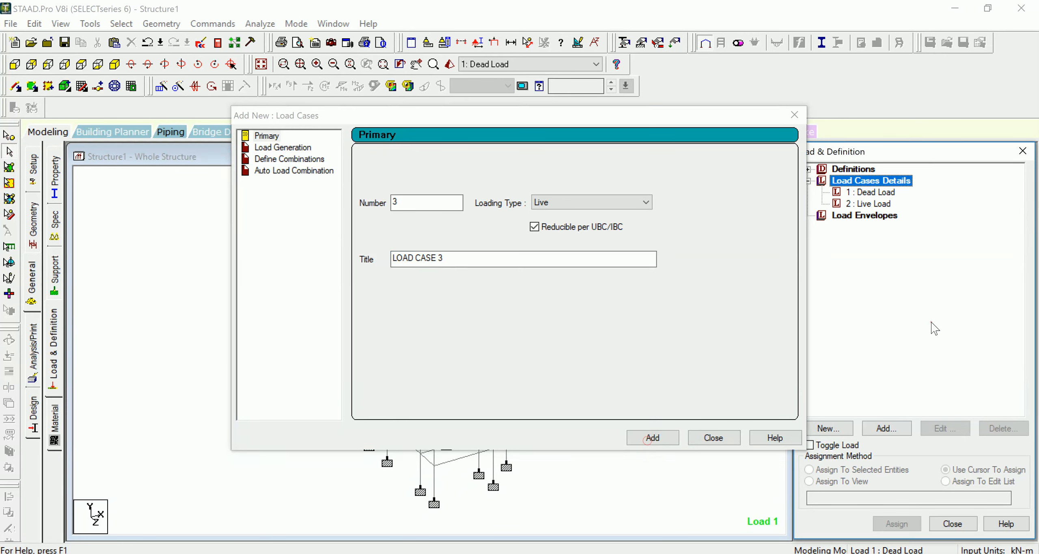
{"action": "left_click", "coordinate": [731, 445]}
- Add a selfweight load in the Y direction with factor -1 to the Dead Load case
{"action": "left_click", "coordinate": [871, 193]}
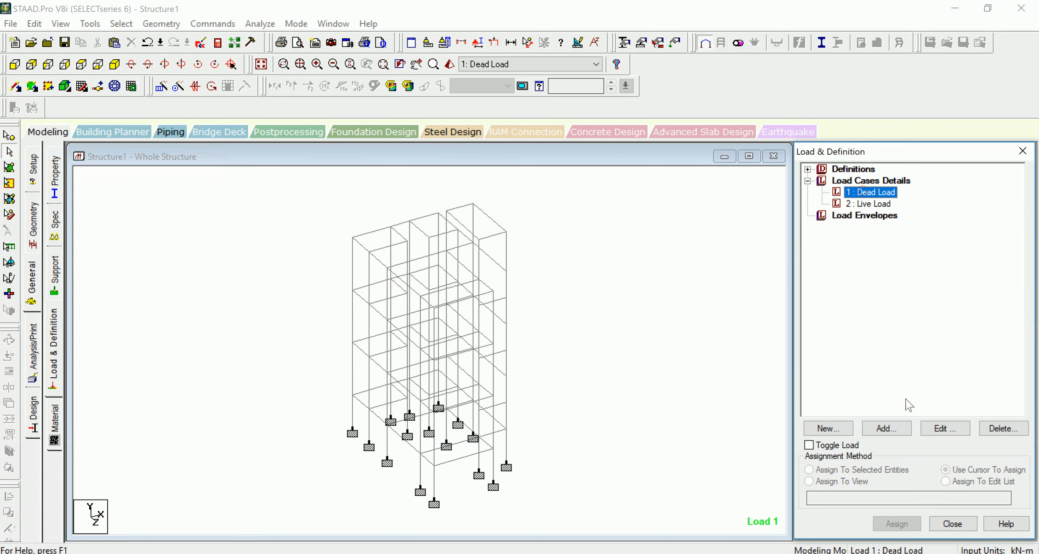
{"action": "left_click", "coordinate": [889, 427]}
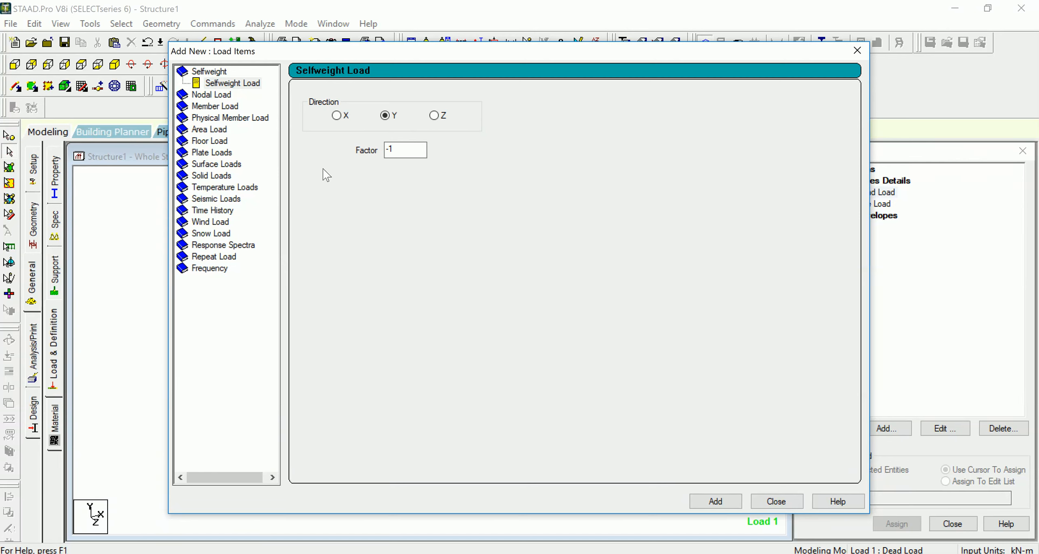
{"action": "left_click", "coordinate": [393, 157]}
{"action": "left_click", "coordinate": [716, 500]}
{"action": "left_click", "coordinate": [772, 500]}
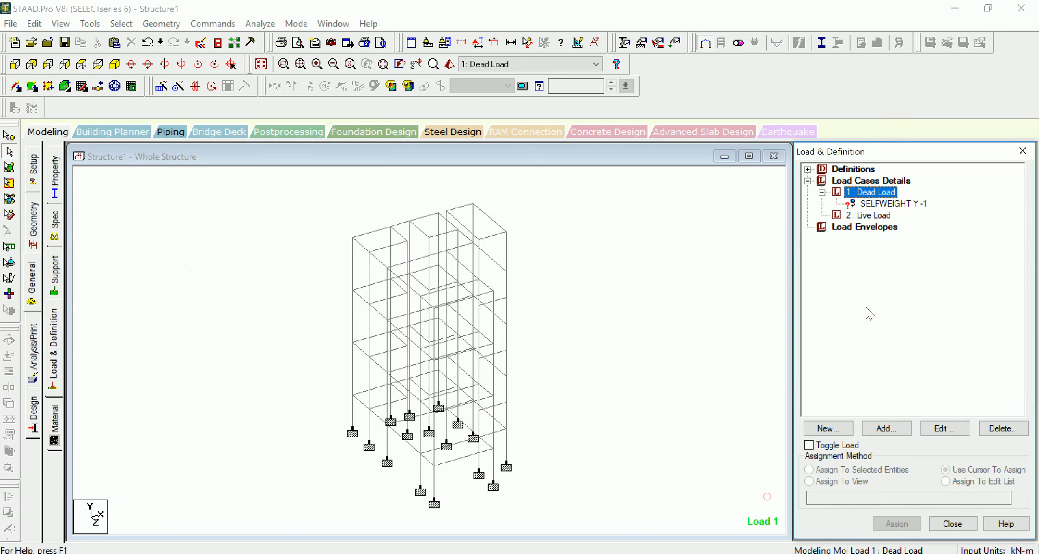
- Add a uniform member force of -17 kN/m in the GY direction to the Live Load case
{"action": "left_click", "coordinate": [879, 216]}
{"action": "left_click", "coordinate": [903, 430]}
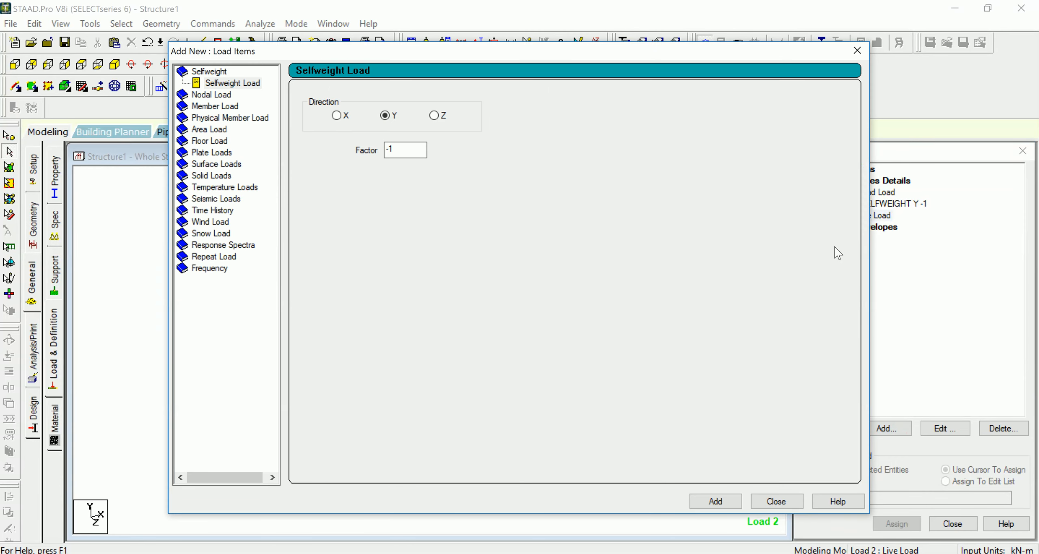
{"action": "left_click", "coordinate": [227, 106]}
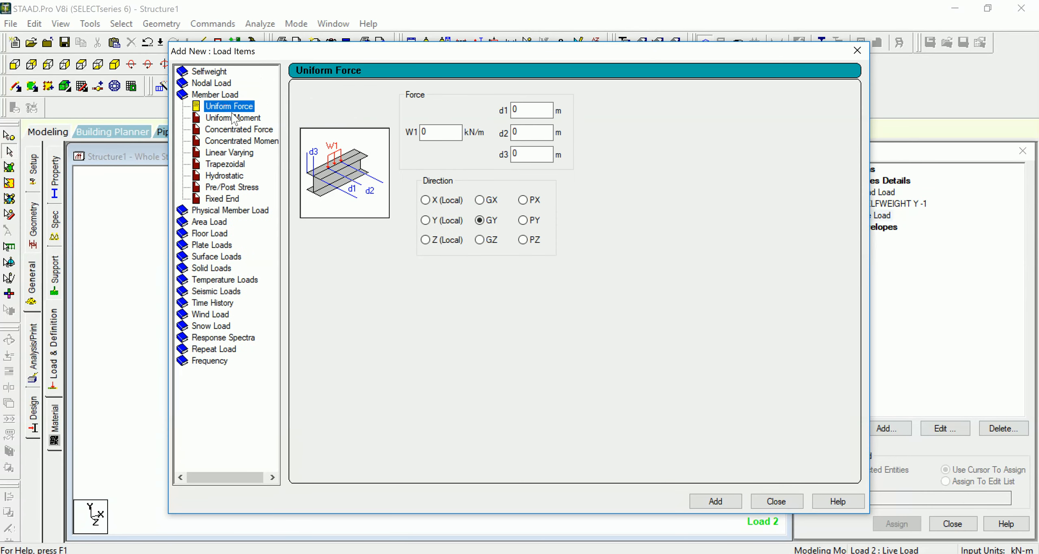
{"action": "double_click", "coordinate": [432, 136]}
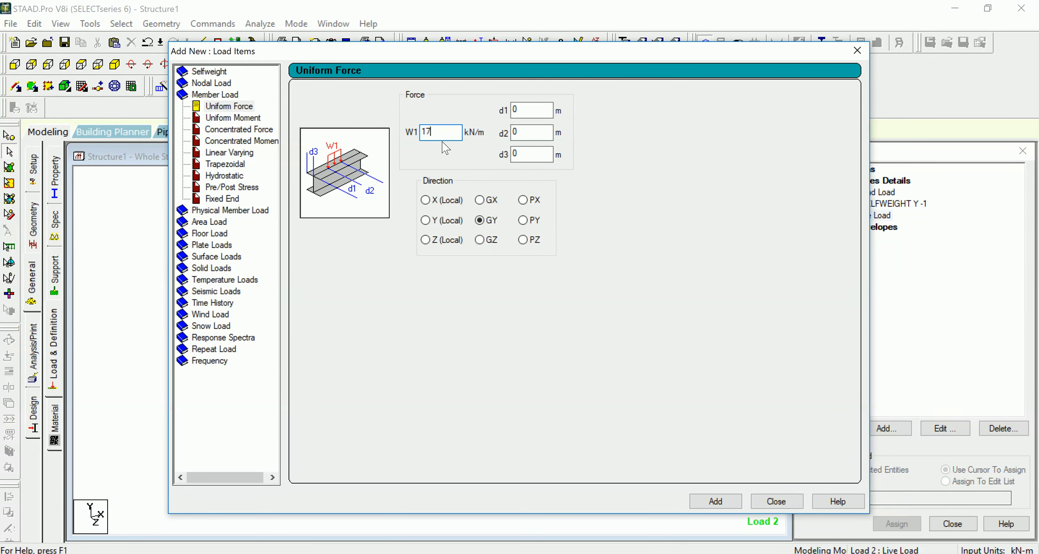
{"action": "double_click", "coordinate": [426, 132]}
{"action": "left_click", "coordinate": [426, 131]}
{"action": "type", "text": "-"}
{"action": "left_click", "coordinate": [716, 501]}
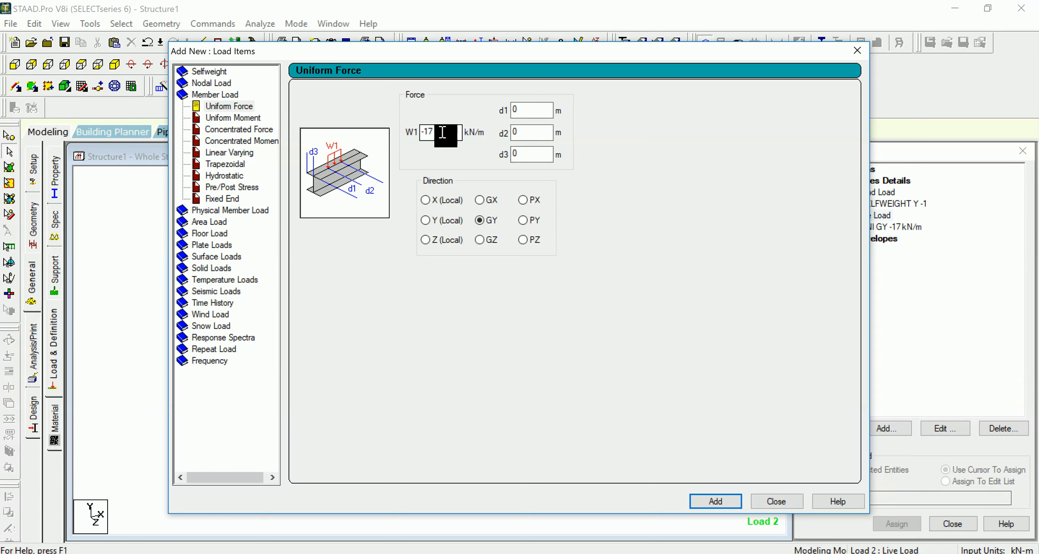
- Add two more GY uniform member forces of -10 kN/m and -5 kN/m to the Live Load case
{"action": "left_click_drag", "start_coordinate": [442, 131], "coordinate": [425, 130]}
{"action": "type", "text": "-10"}
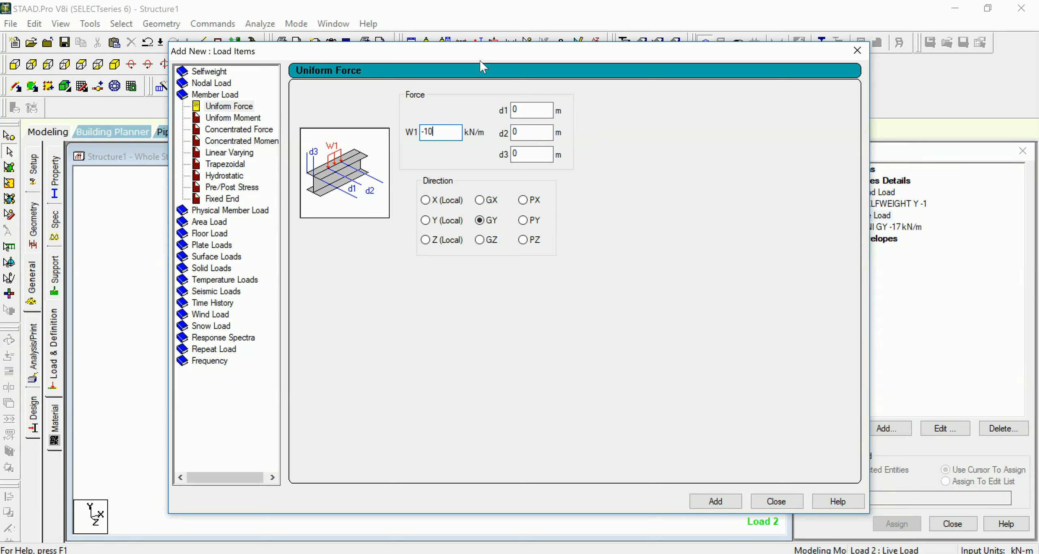
{"action": "left_click", "coordinate": [729, 497]}
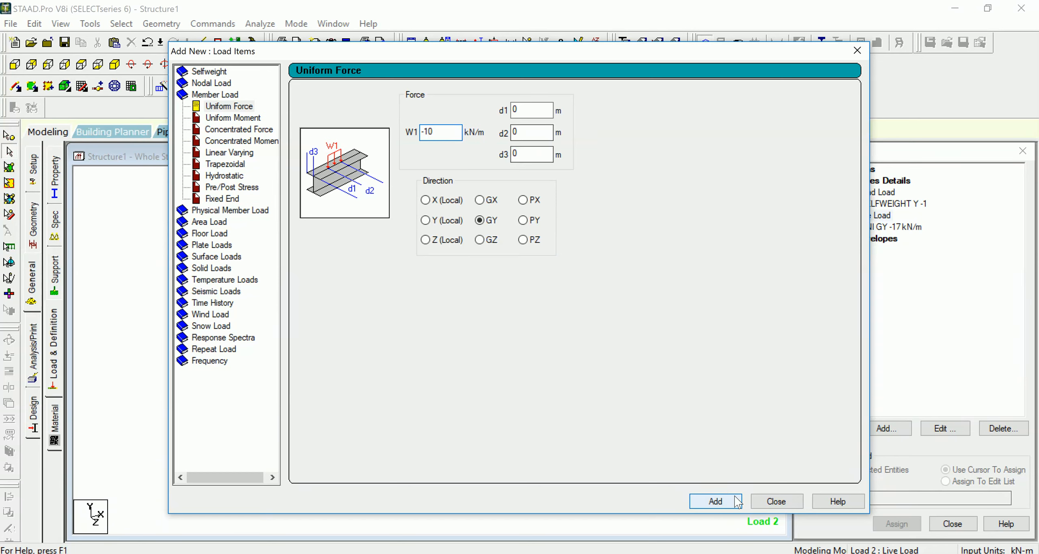
{"action": "left_click", "coordinate": [439, 133]}
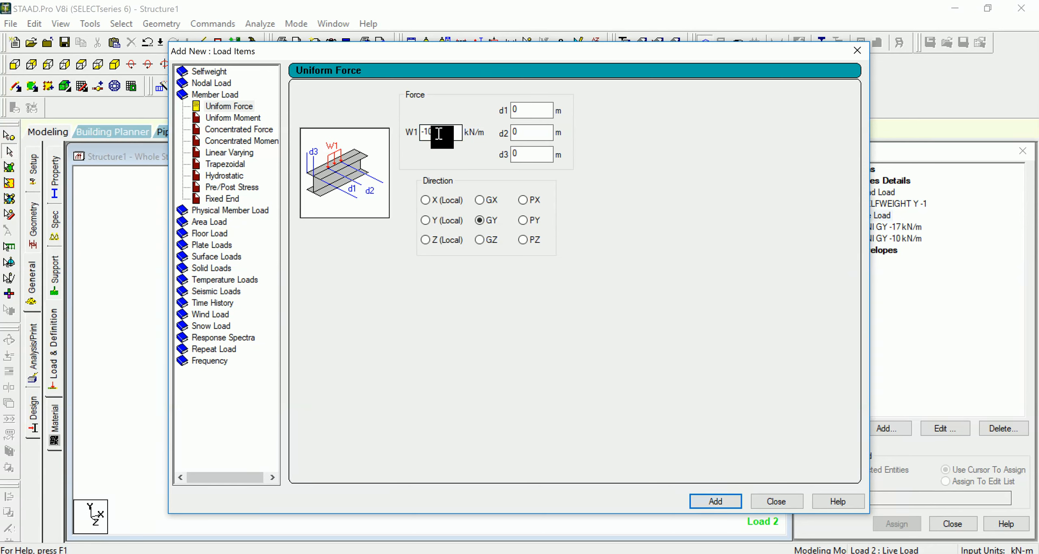
{"action": "left_click_drag", "start_coordinate": [439, 134], "coordinate": [430, 134]}
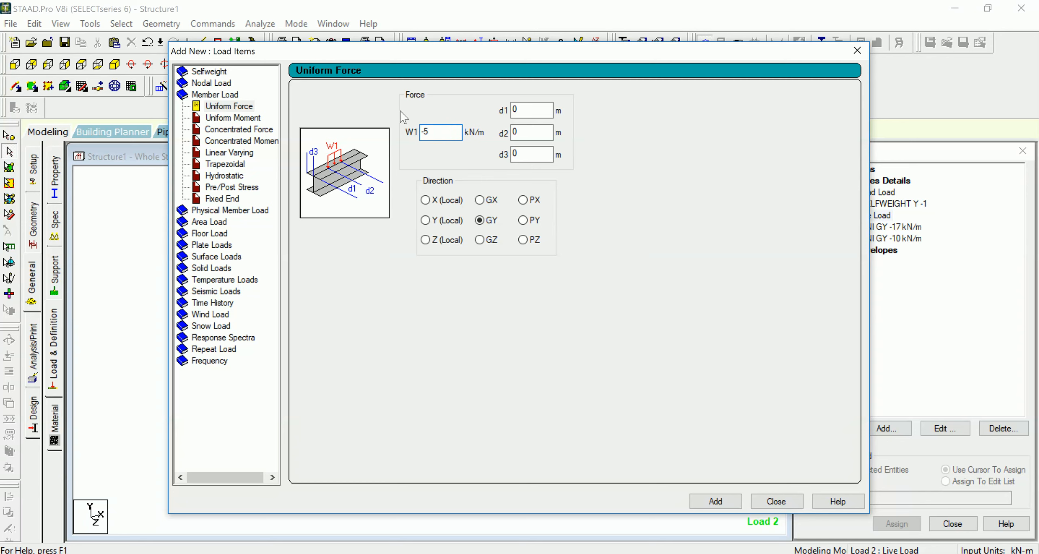
{"action": "left_click", "coordinate": [708, 502]}
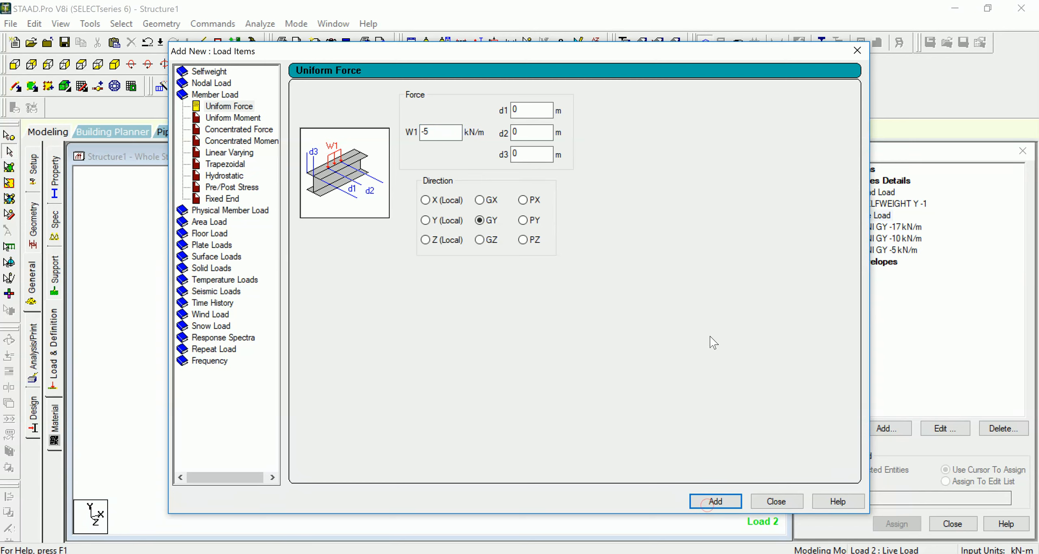
- Set up a YRANGE floor load for the Live Load case with a Global Y pressure of -6 kN/m2
{"action": "left_click", "coordinate": [215, 235]}
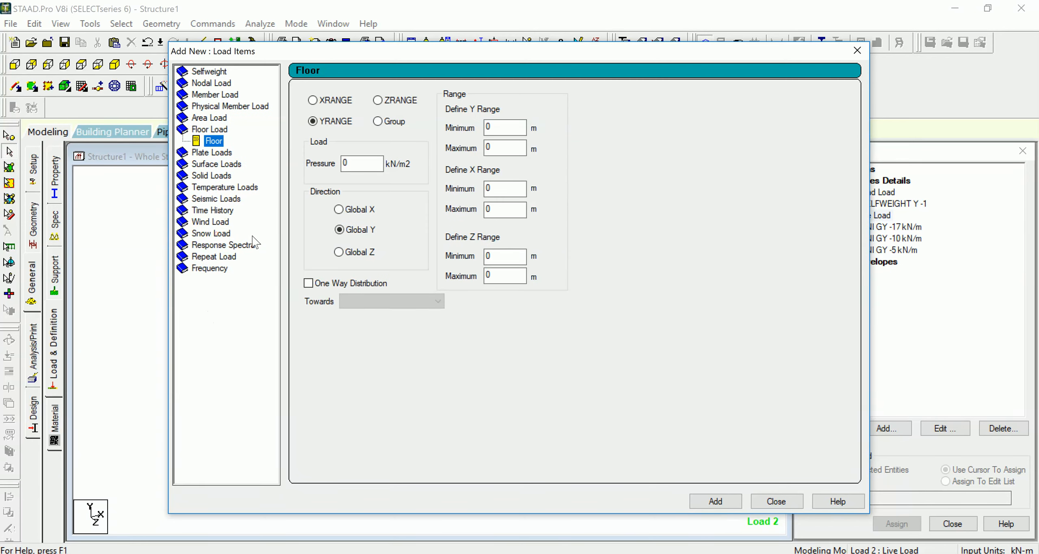
{"action": "double_click", "coordinate": [362, 164]}
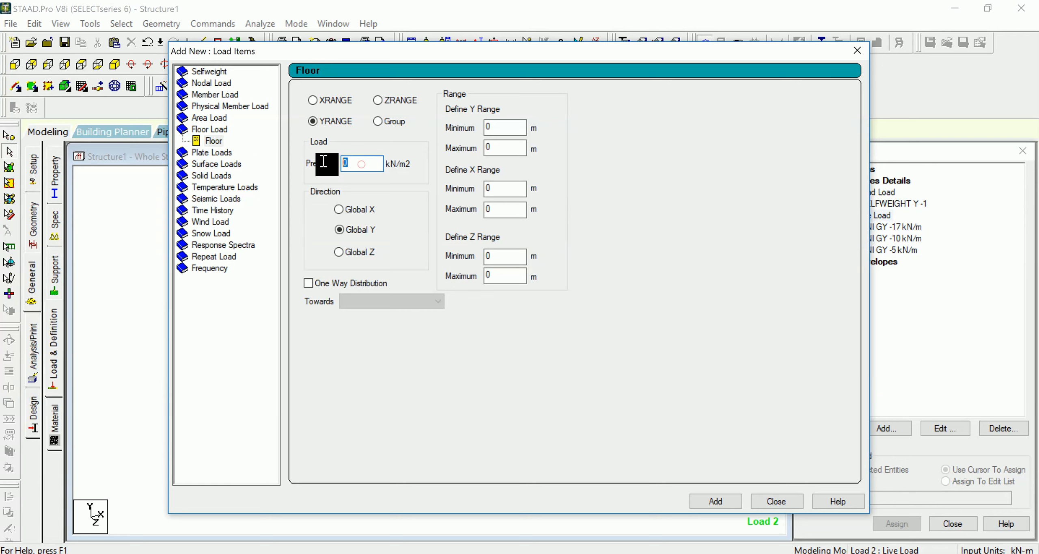
{"action": "type", "text": "2"}
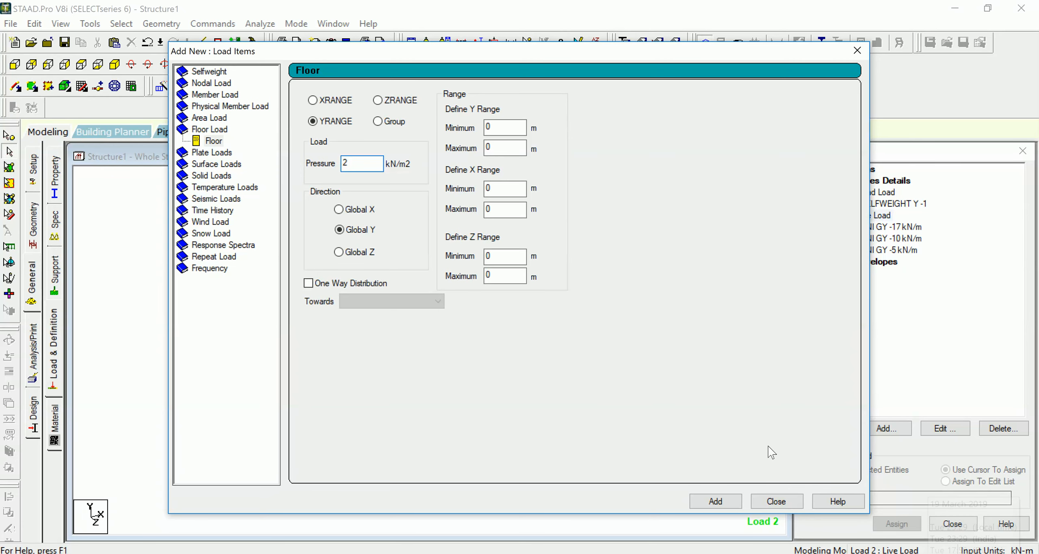
{"action": "key", "text": "Pause"}
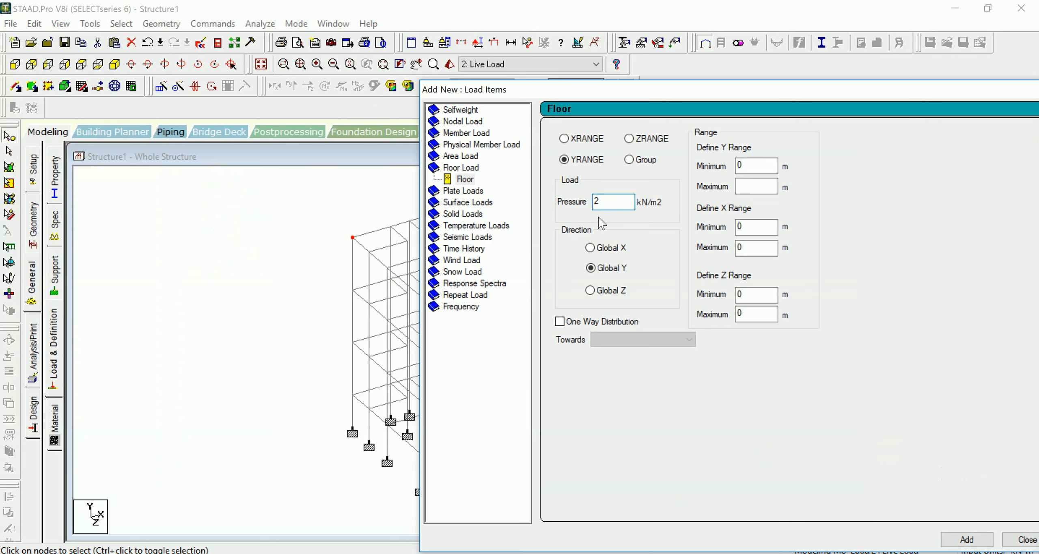
{"action": "double_click", "coordinate": [607, 202]}
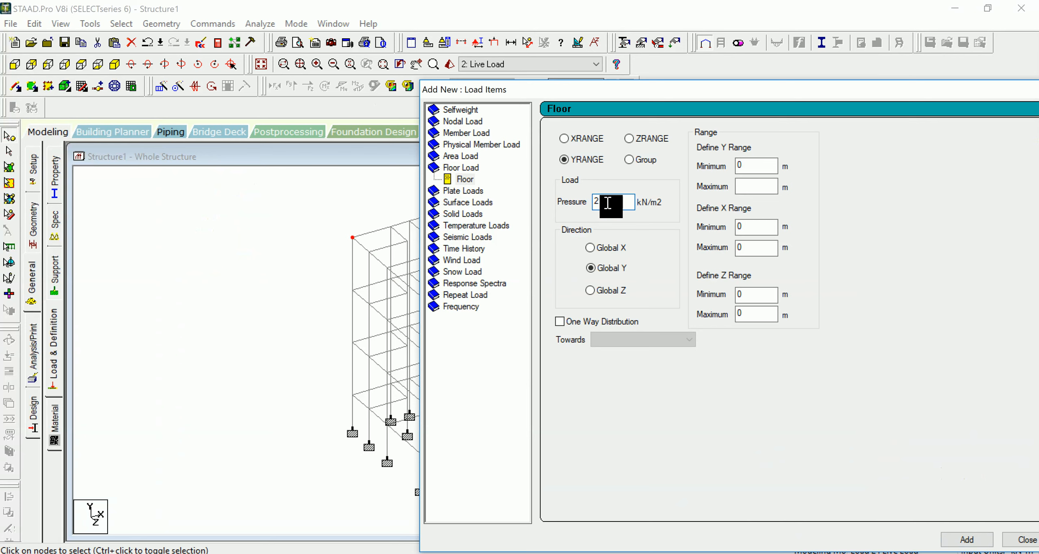
{"action": "type", "text": "-6"}
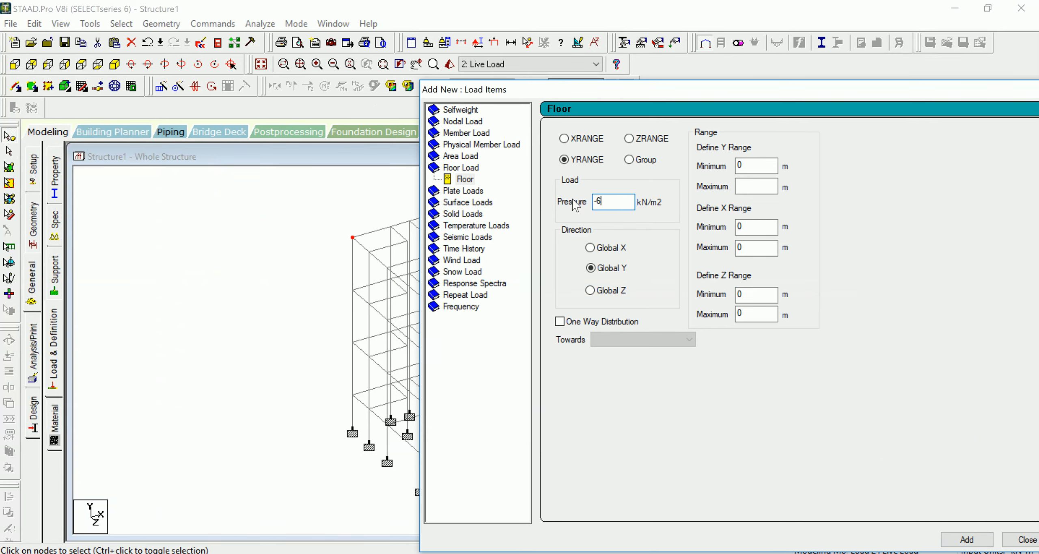
- Check the elevation of the main roof's corner node and add the floor load with a maximum Y range of 9.9 m
{"action": "left_click", "coordinate": [332, 188]}
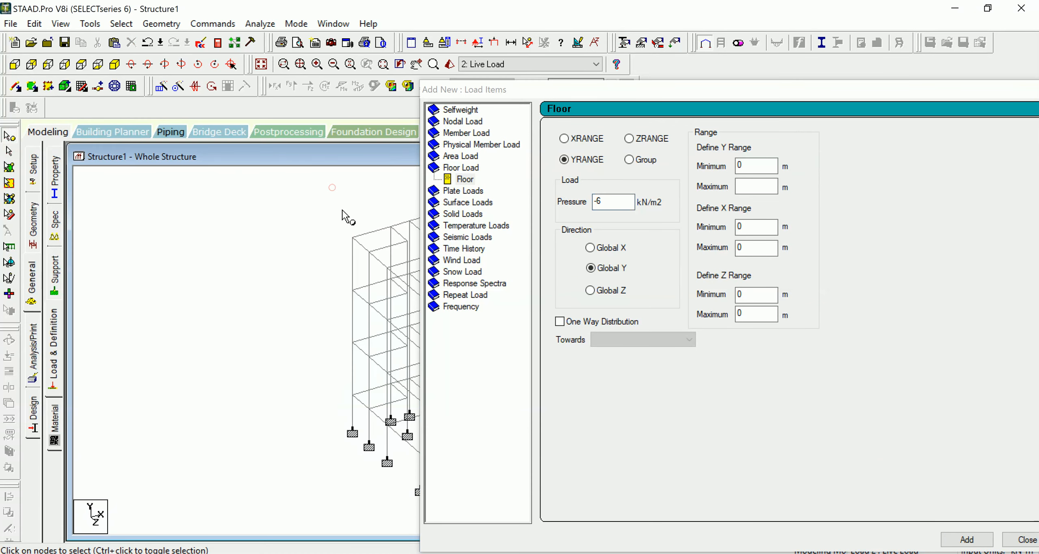
{"action": "double_click", "coordinate": [352, 238]}
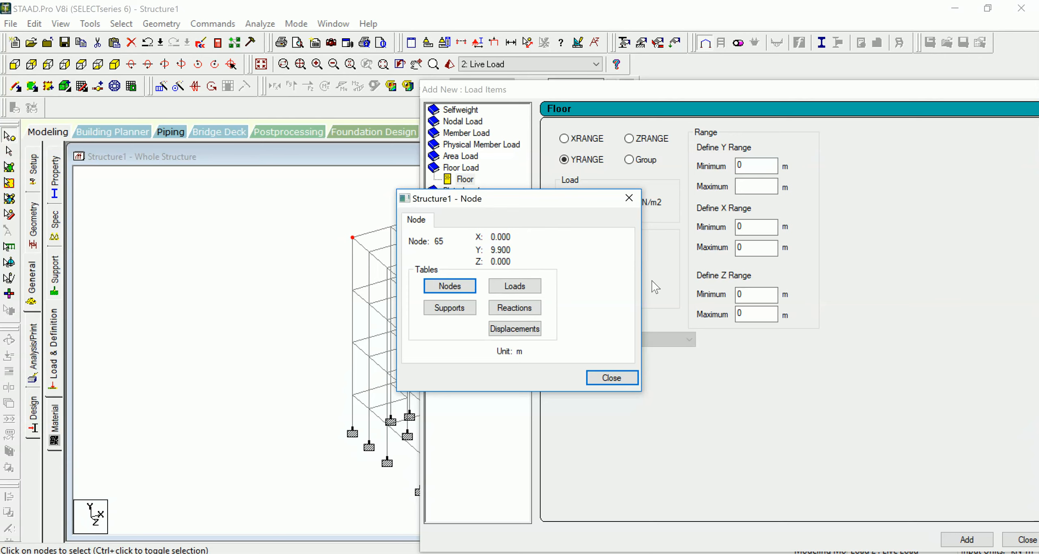
{"action": "left_click", "coordinate": [614, 378]}
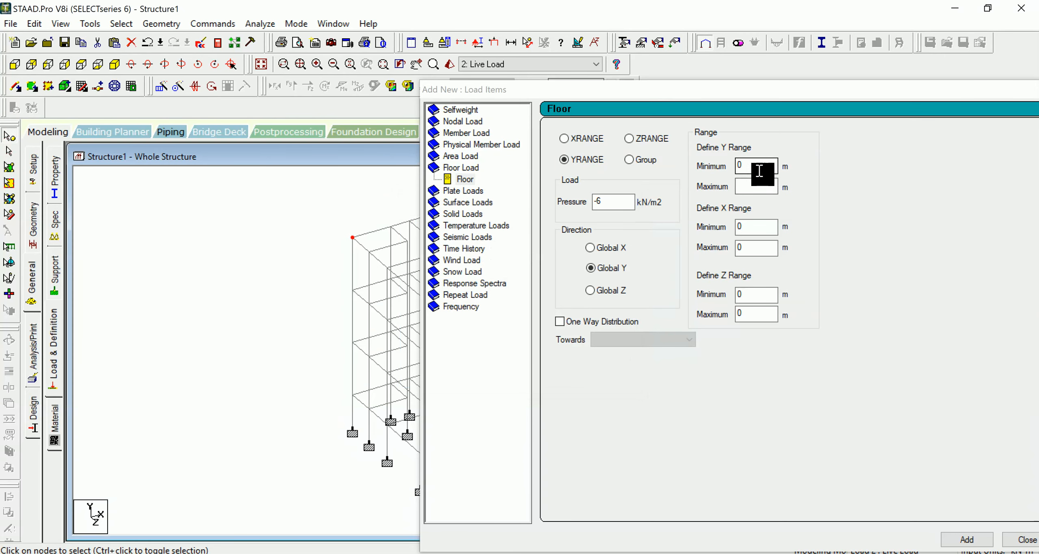
{"action": "left_click", "coordinate": [754, 187]}
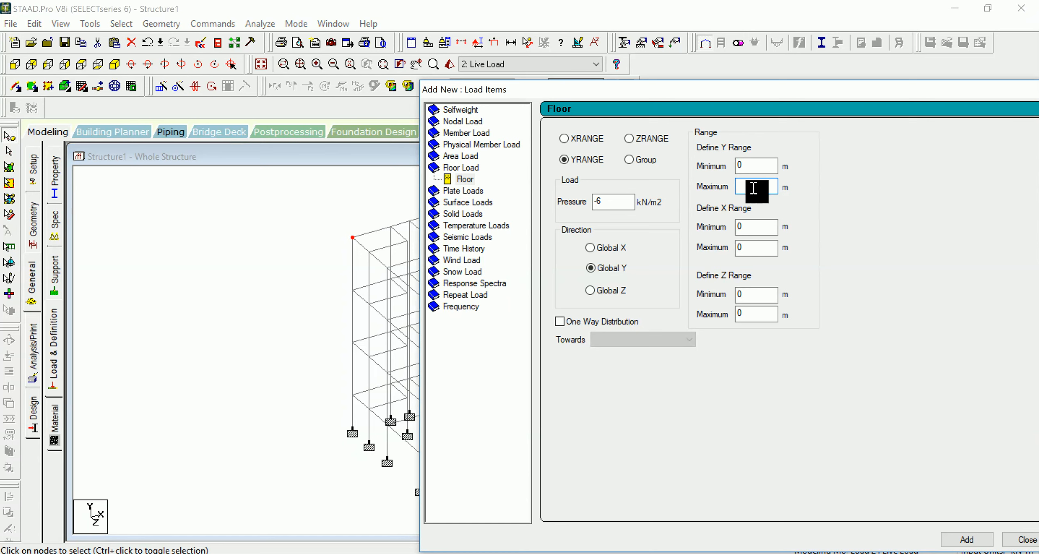
{"action": "type", "text": "9.9"}
{"action": "left_click", "coordinate": [950, 545]}
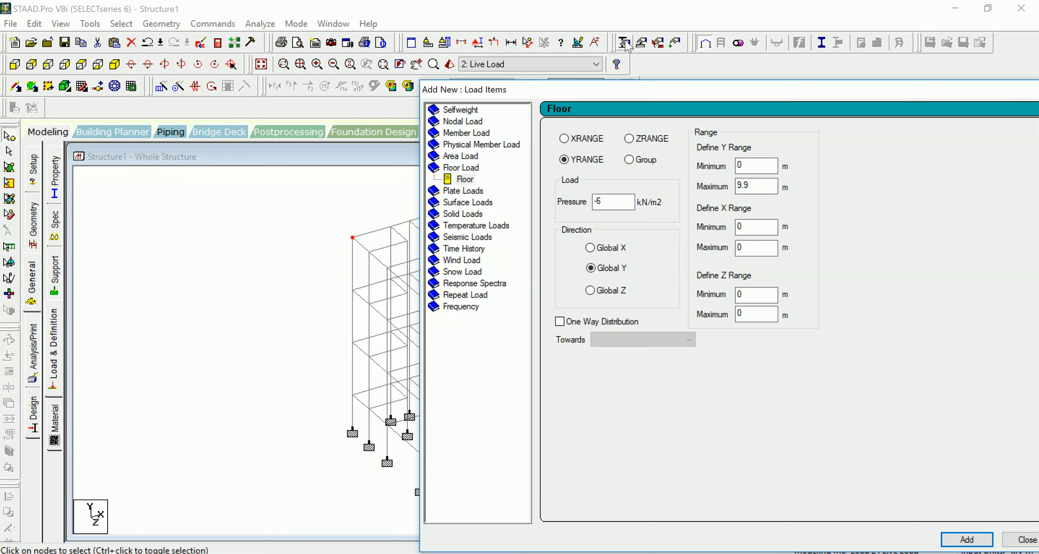
- Add a -4 kN/m2 Global Y floor load at the highest roof node's level, with minimum and maximum Y range 12.4 m, and finish adding load items
{"action": "double_click", "coordinate": [598, 201]}
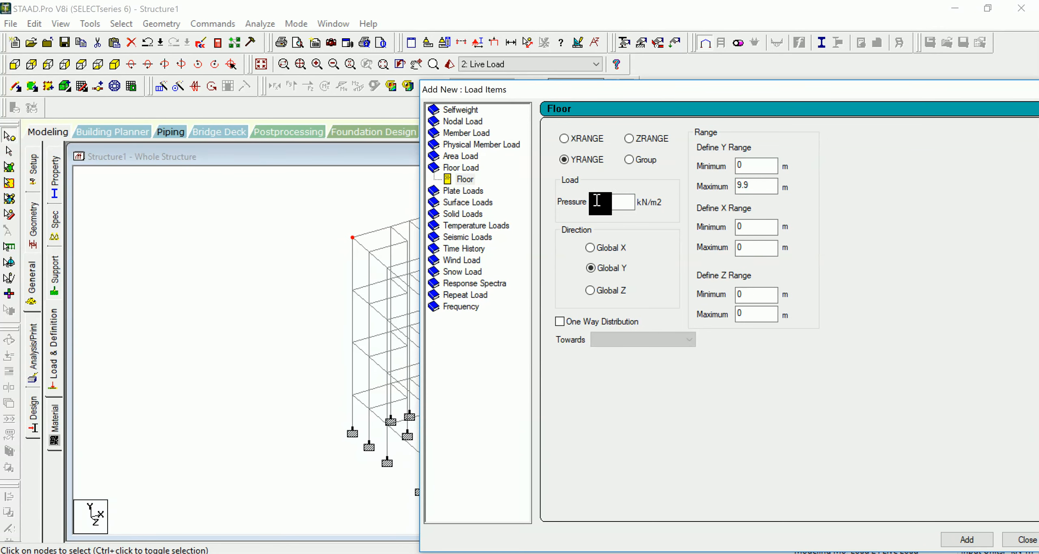
{"action": "type", "text": "-4"}
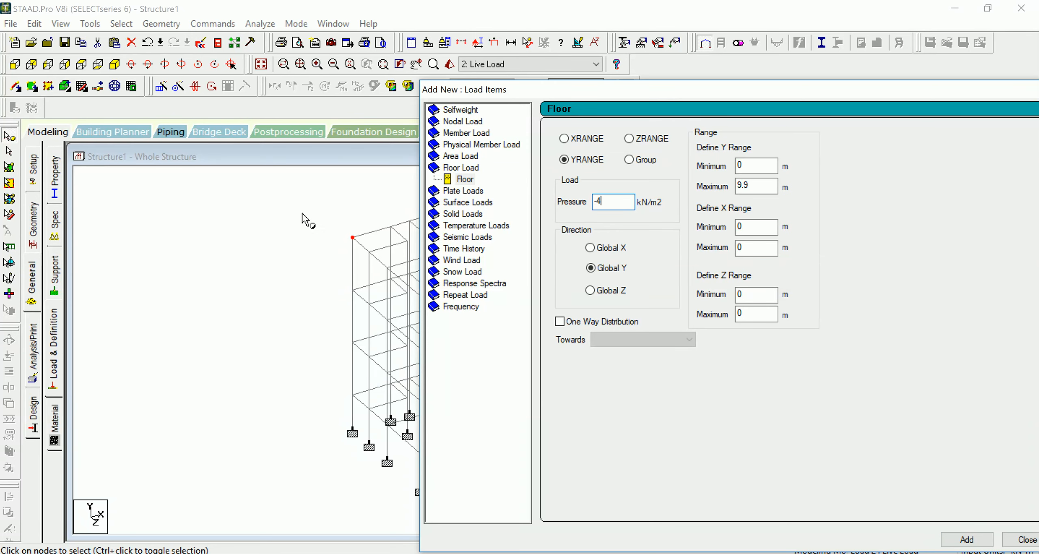
{"action": "middle_click_drag", "start_coordinate": [305, 234], "coordinate": [111, 238]}
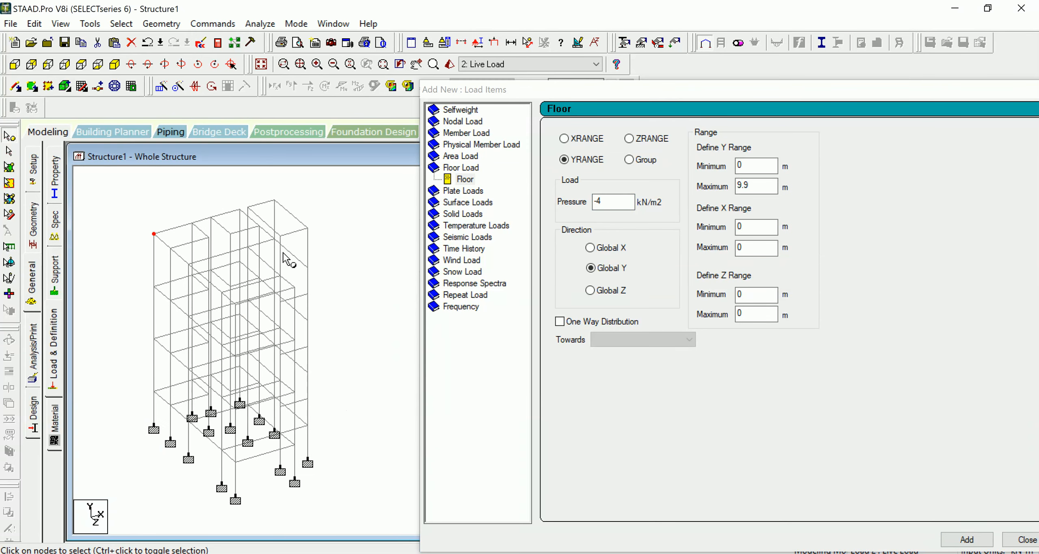
{"action": "double_click", "coordinate": [275, 201]}
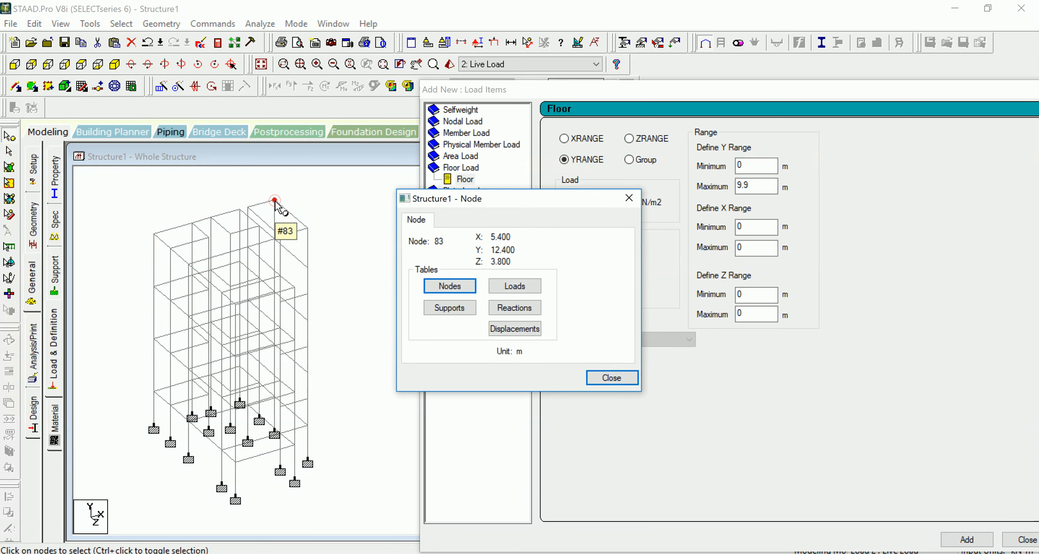
{"action": "left_click", "coordinate": [599, 377]}
{"action": "double_click", "coordinate": [763, 165]}
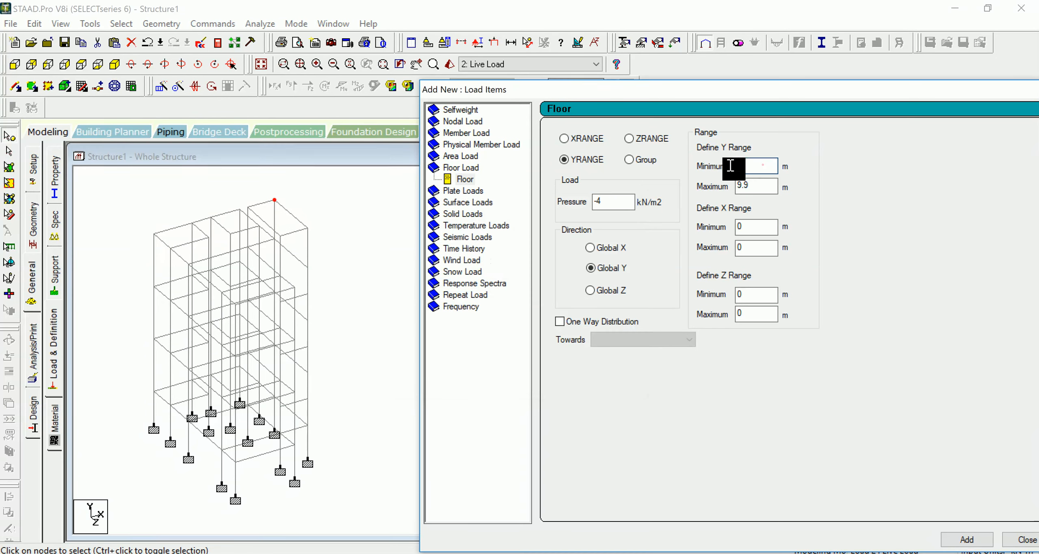
{"action": "type", "text": "12.4"}
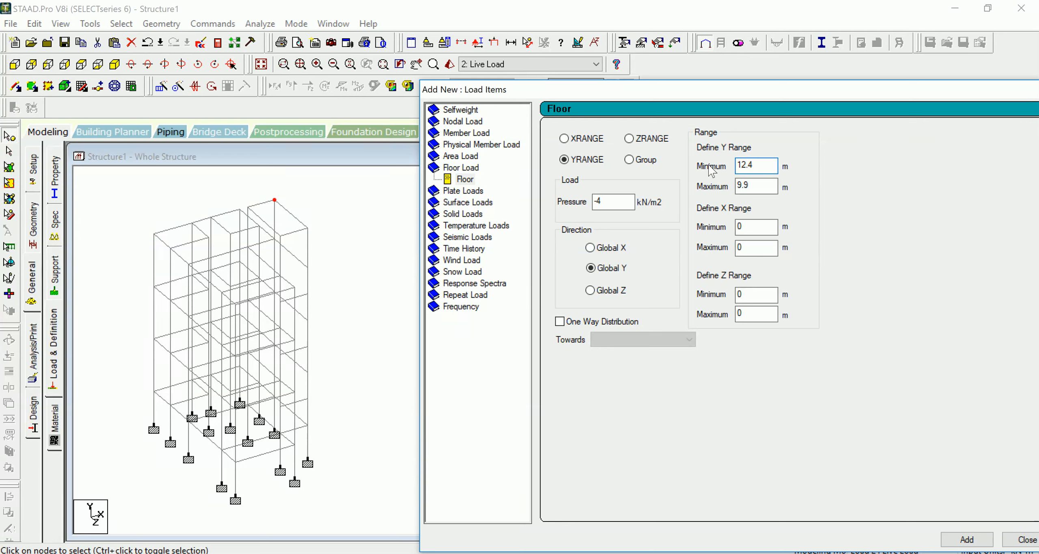
{"action": "double_click", "coordinate": [754, 187]}
{"action": "type", "text": "12.4"}
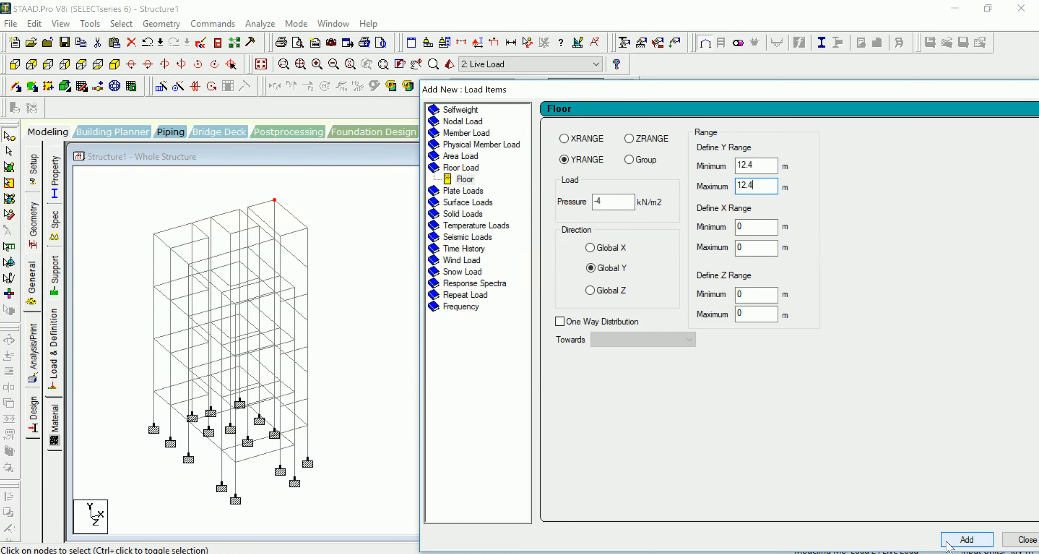
{"action": "left_click_drag", "start_coordinate": [951, 92], "coordinate": [823, 102]}
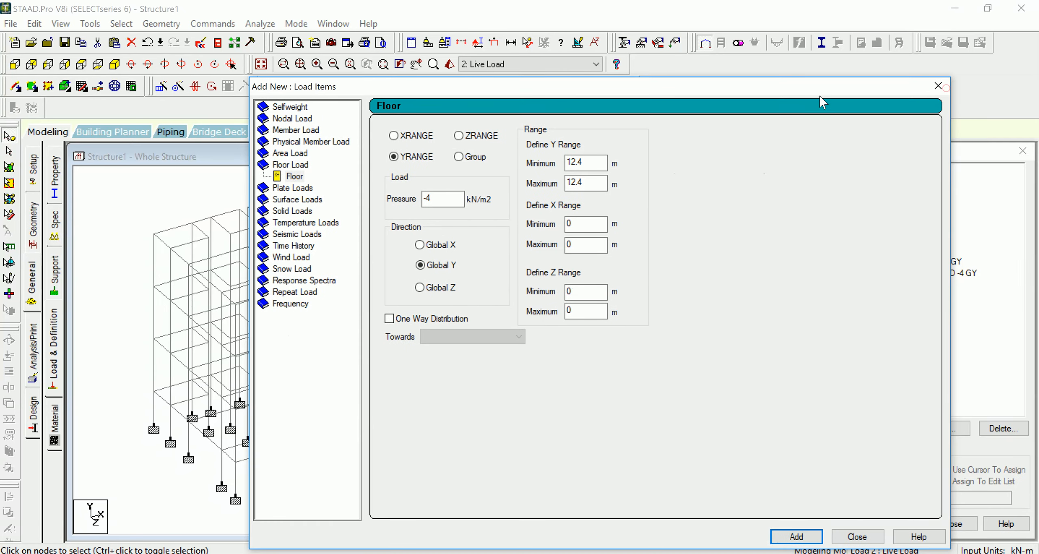
{"action": "left_click", "coordinate": [936, 85]}
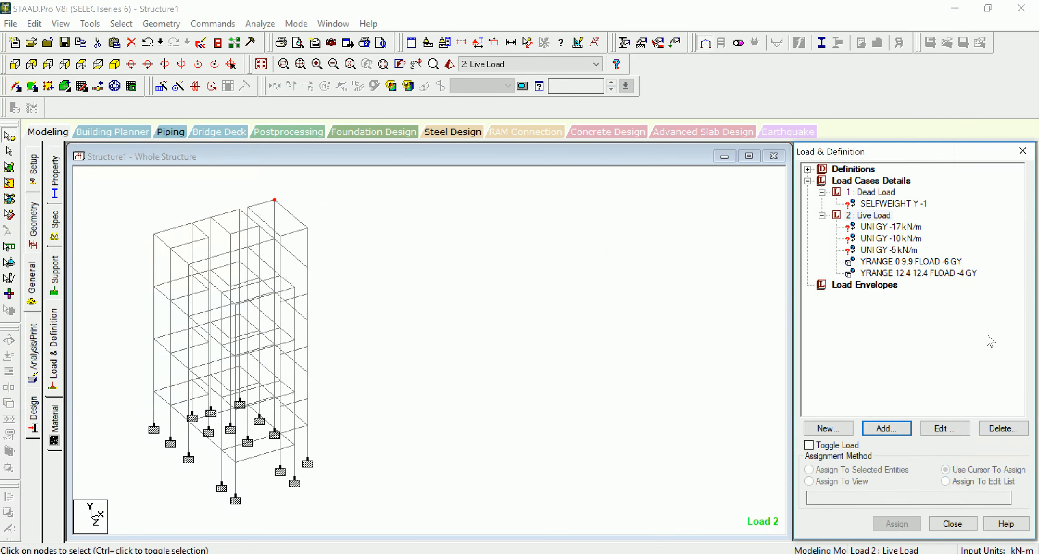
- Assign the Dead Load case's selfweight to the whole structure using Assign To View
{"action": "left_click", "coordinate": [900, 204]}
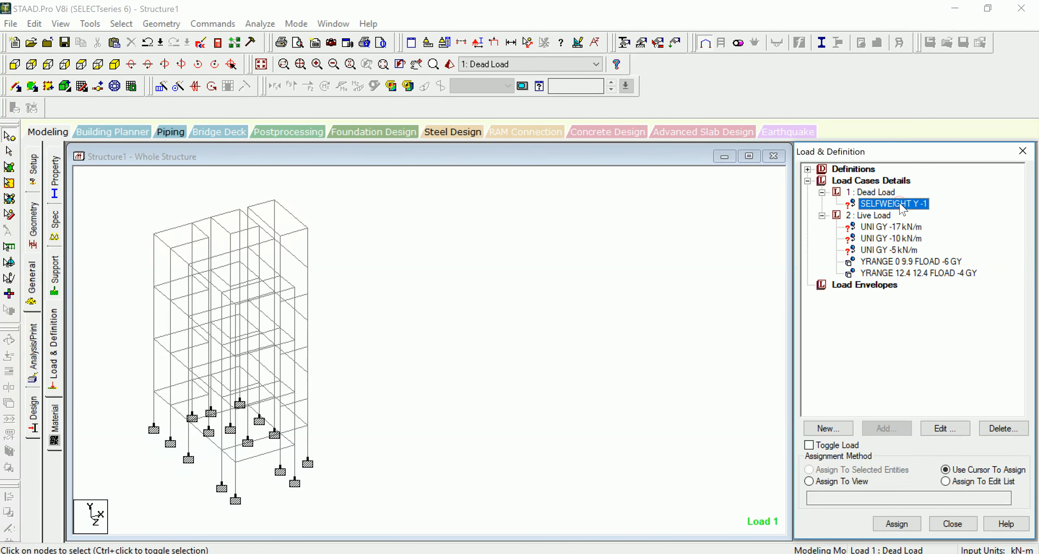
{"action": "left_click", "coordinate": [829, 480]}
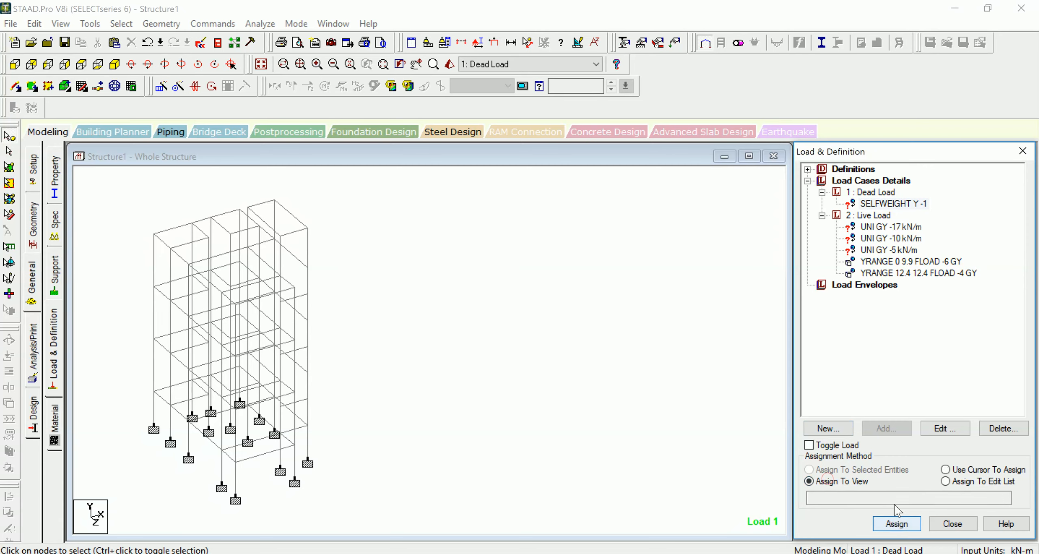
{"action": "left_click", "coordinate": [897, 523]}
{"action": "left_click", "coordinate": [947, 382]}
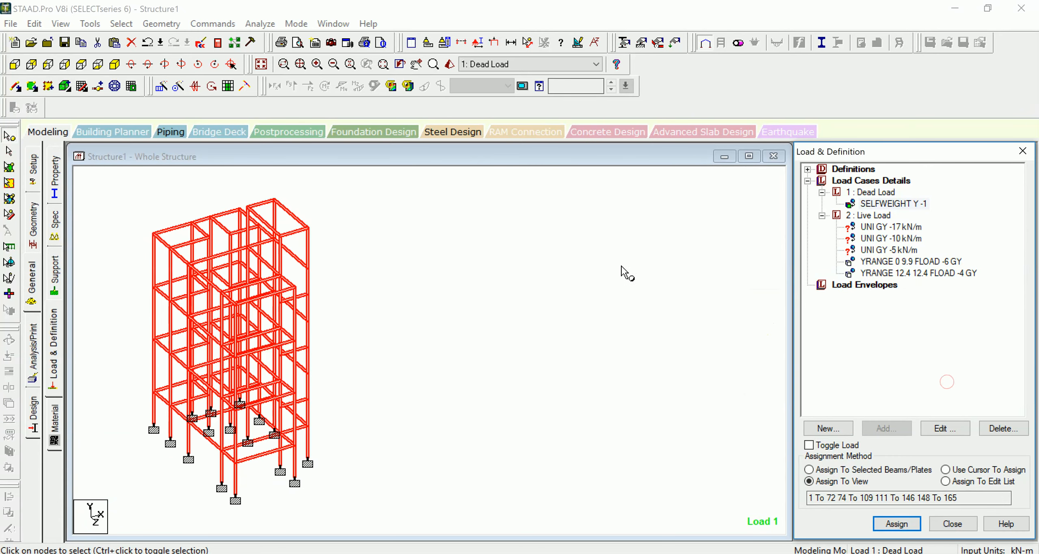
- Choose the -17 kN/m uniform load of the Live Load case and prepare beam selection in the front view
{"action": "left_click", "coordinate": [906, 227]}
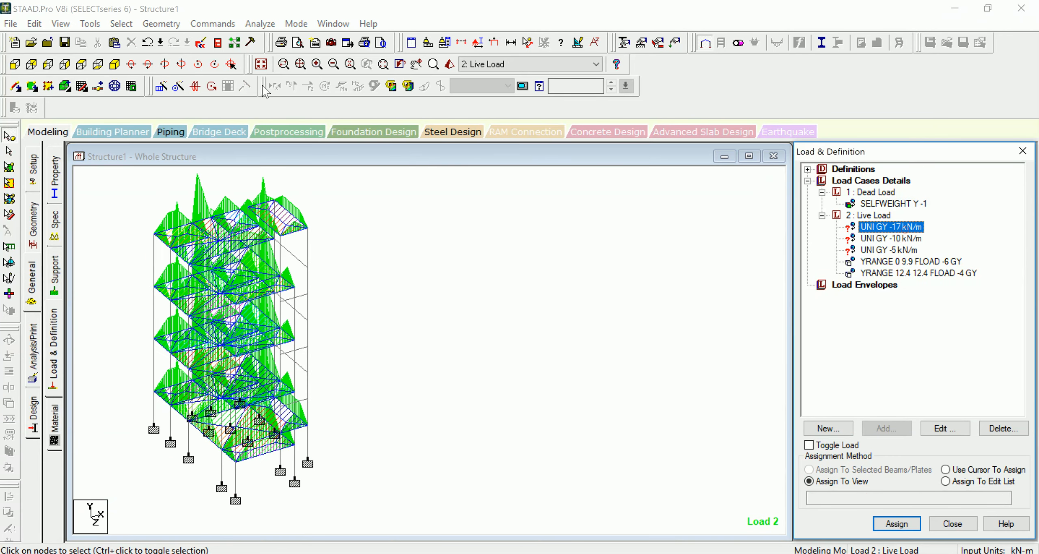
{"action": "left_click", "coordinate": [15, 65]}
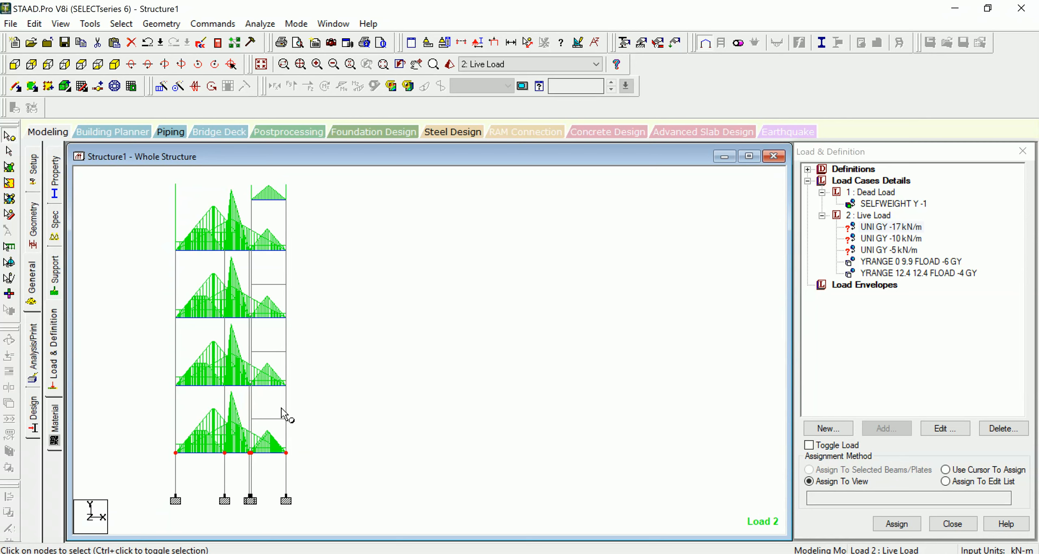
{"action": "left_click", "coordinate": [904, 228]}
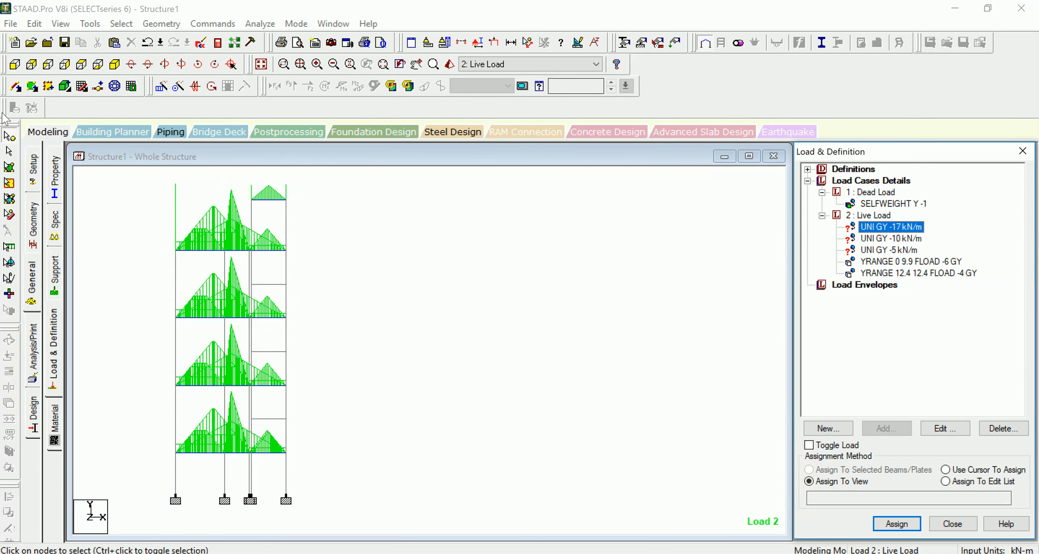
{"action": "left_click", "coordinate": [9, 154]}
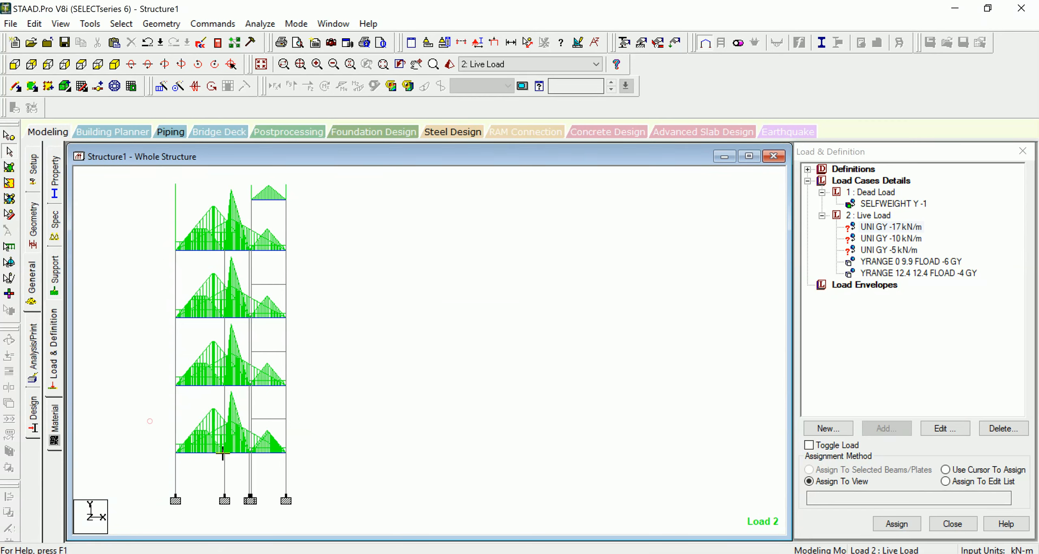
{"action": "left_click_drag", "start_coordinate": [150, 421], "coordinate": [299, 471]}
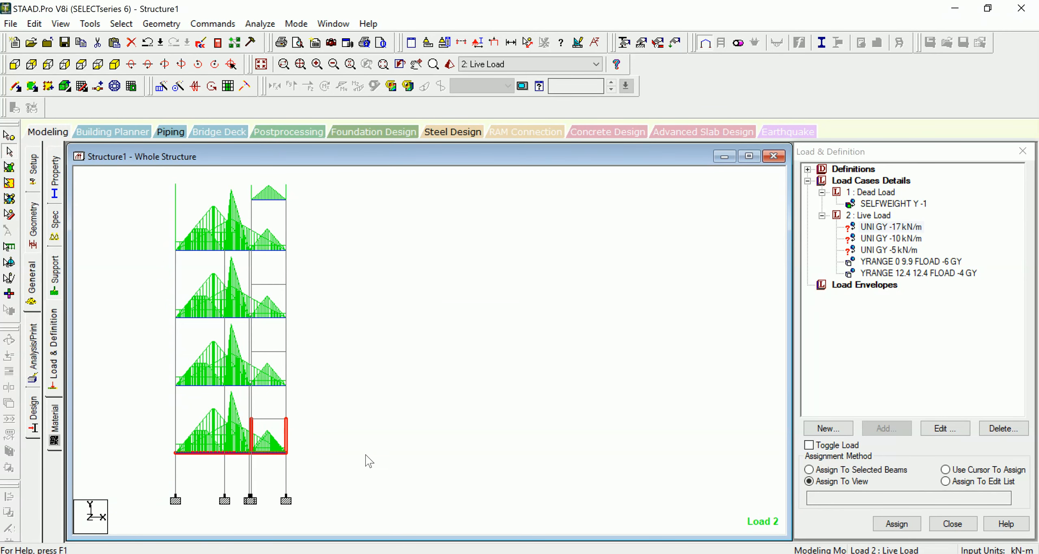
{"action": "middle_click_drag", "start_coordinate": [482, 437], "coordinate": [572, 412]}
{"action": "left_click", "coordinate": [413, 398]}
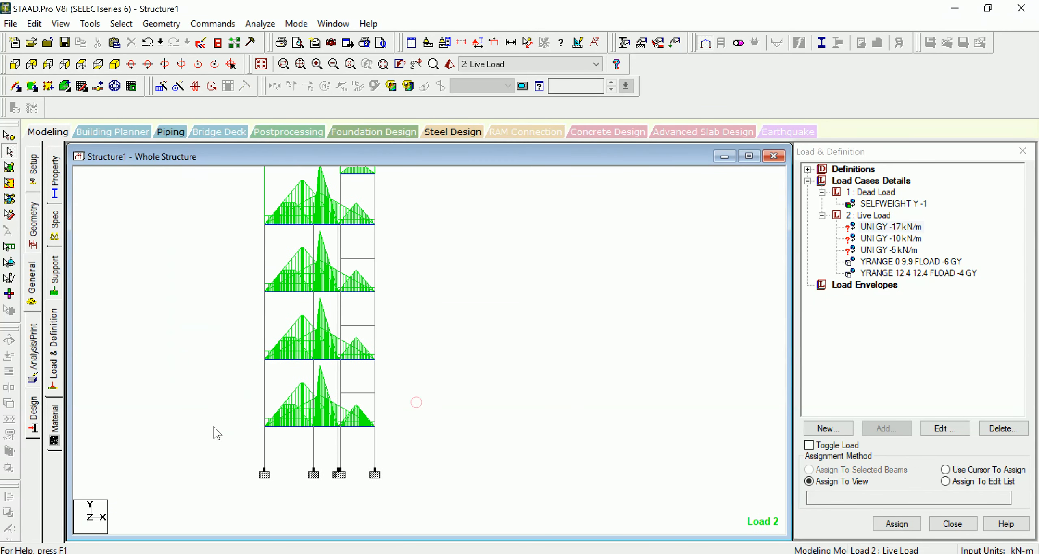
- Select all floor beams on the three lowest beam levels in the front view and decline the auto save
{"action": "left_click_drag", "start_coordinate": [251, 424], "coordinate": [385, 434]}
{"action": "left_click_drag", "start_coordinate": [260, 352], "coordinate": [382, 367]}
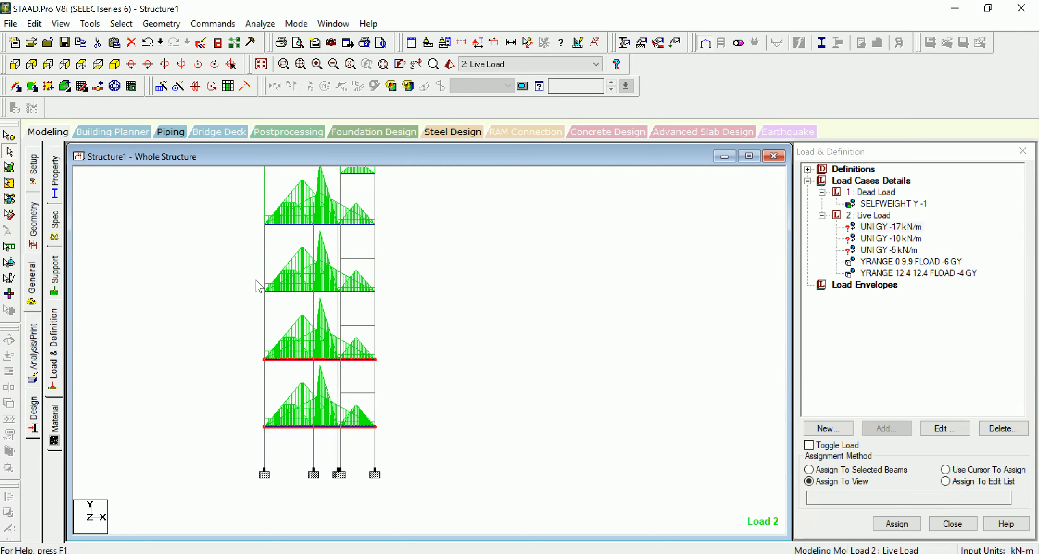
{"action": "left_click_drag", "start_coordinate": [256, 280], "coordinate": [378, 304]}
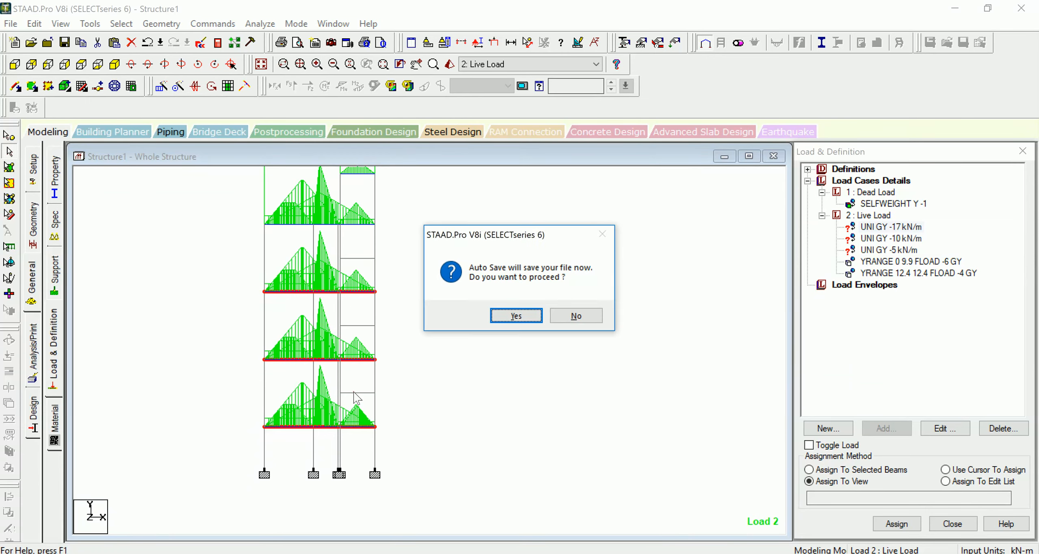
{"action": "left_click", "coordinate": [576, 316]}
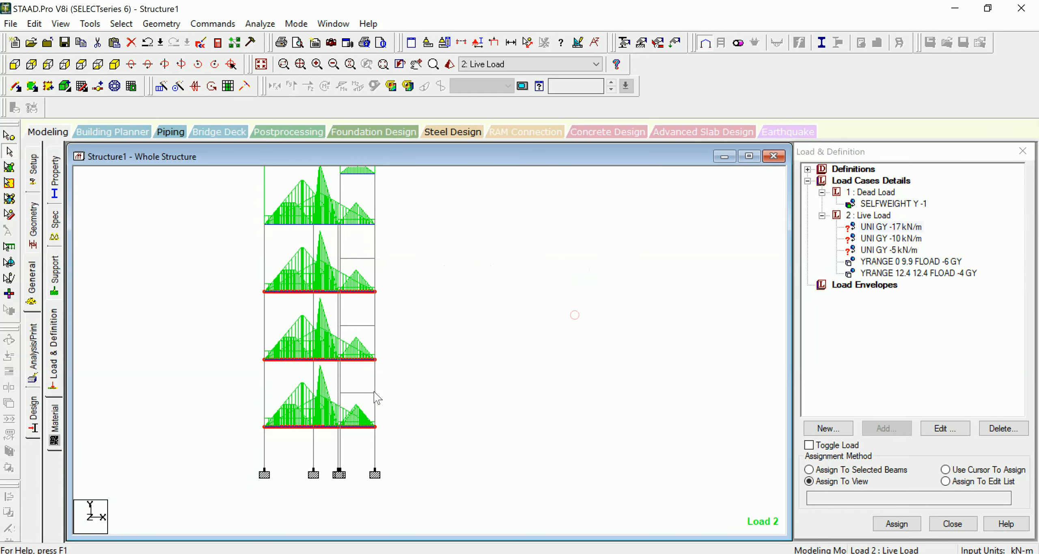
- Add the three intermediate-level beams between the lower floors to the beam selection and show the structure in isometric view
{"action": "left_click", "coordinate": [357, 393]}
{"action": "left_click", "coordinate": [353, 325], "text": "ctrl"}
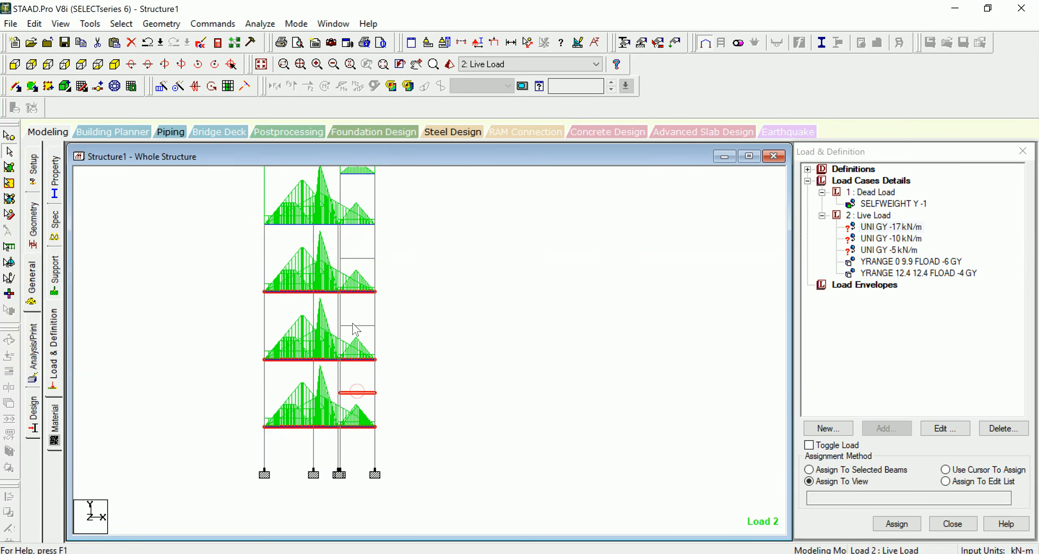
{"action": "left_click", "coordinate": [362, 259], "text": "ctrl"}
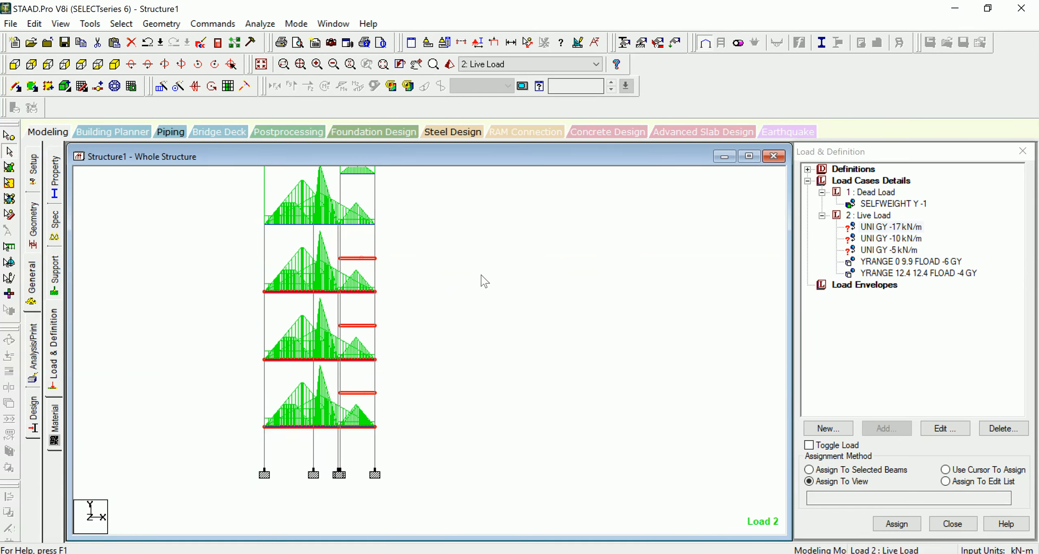
{"action": "left_click", "coordinate": [115, 64]}
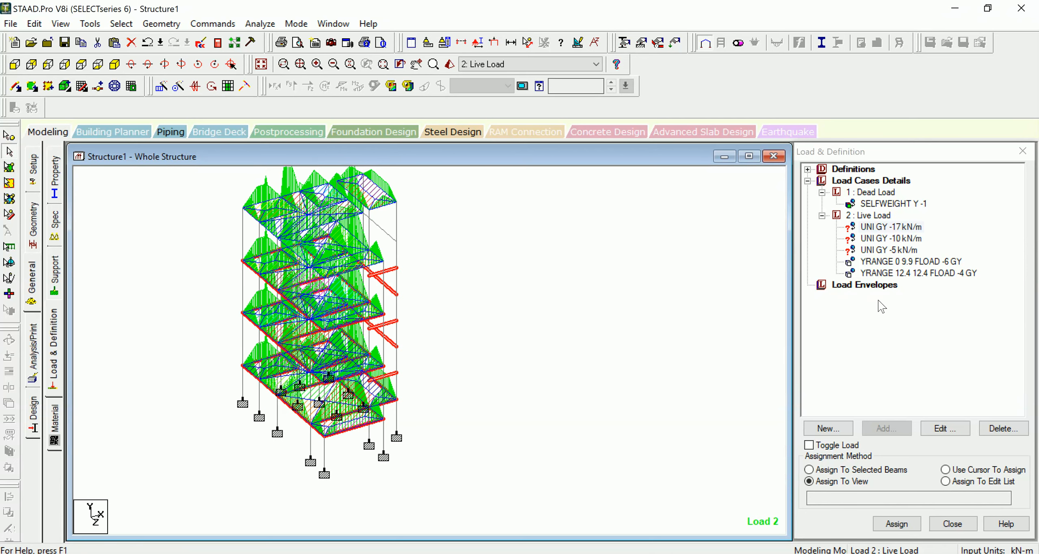
- Assign the Live Load case's -17 kN/m uniform load to the selected beams
{"action": "left_click", "coordinate": [881, 467]}
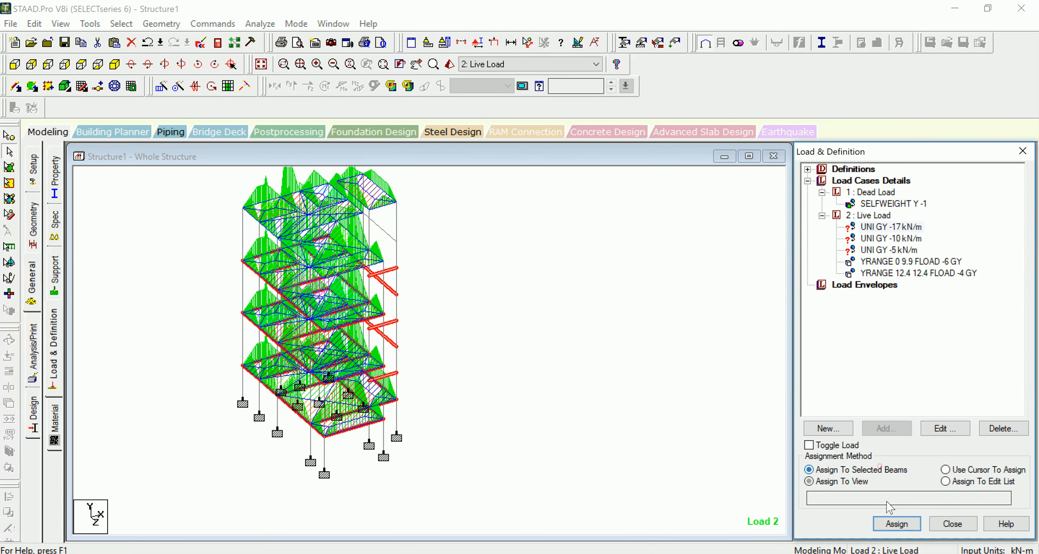
{"action": "left_click", "coordinate": [891, 524]}
{"action": "left_click", "coordinate": [934, 378]}
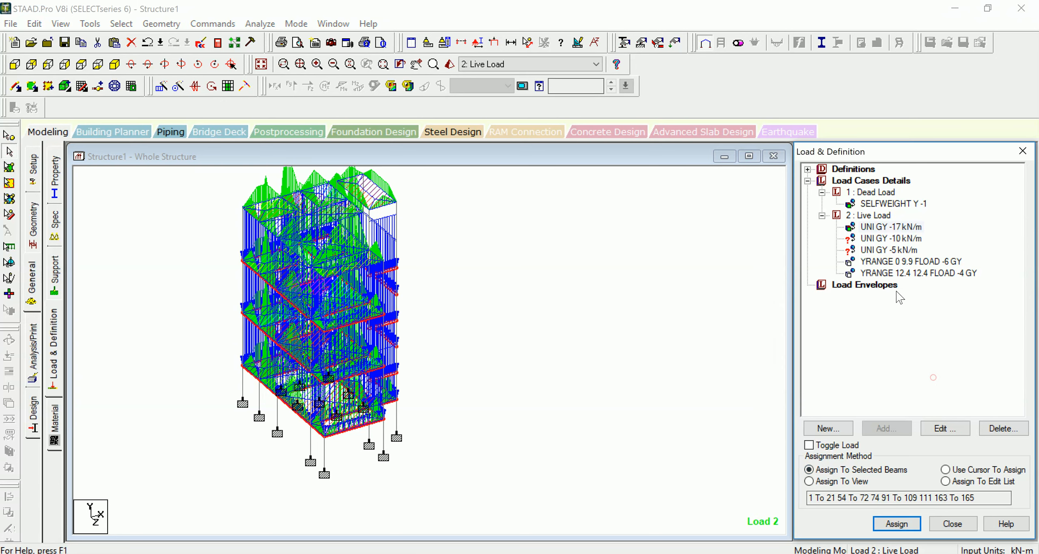
- Assign the -10 kN/m uniform load to all beams of the fourth full floor level, selected in the front view
{"action": "left_click", "coordinate": [893, 239]}
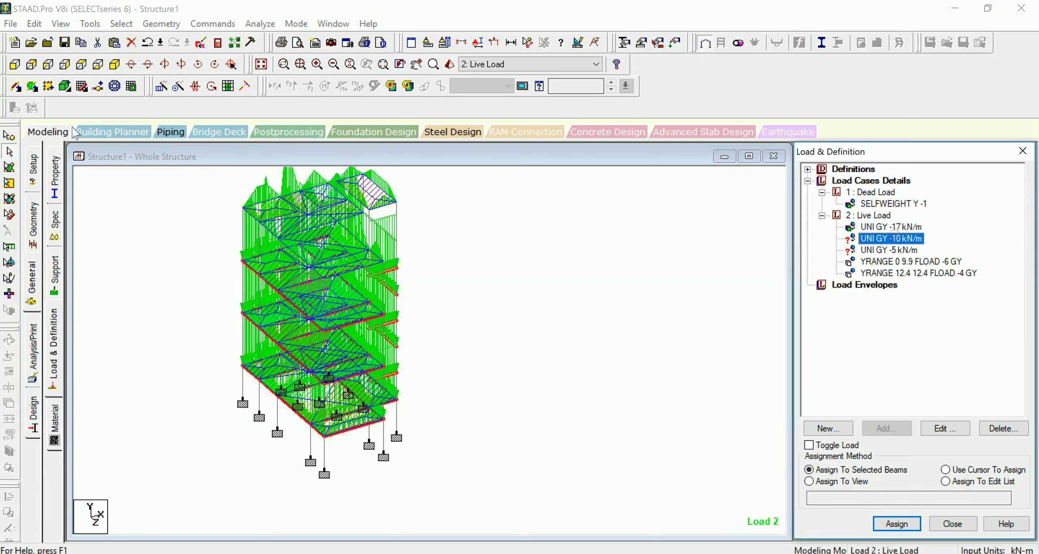
{"action": "left_click", "coordinate": [14, 64]}
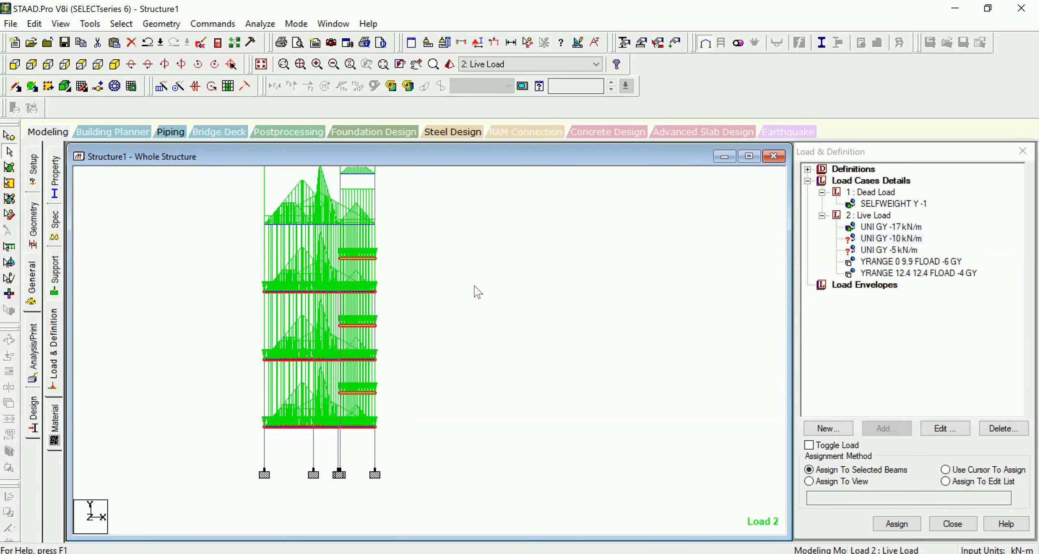
{"action": "left_click", "coordinate": [246, 220]}
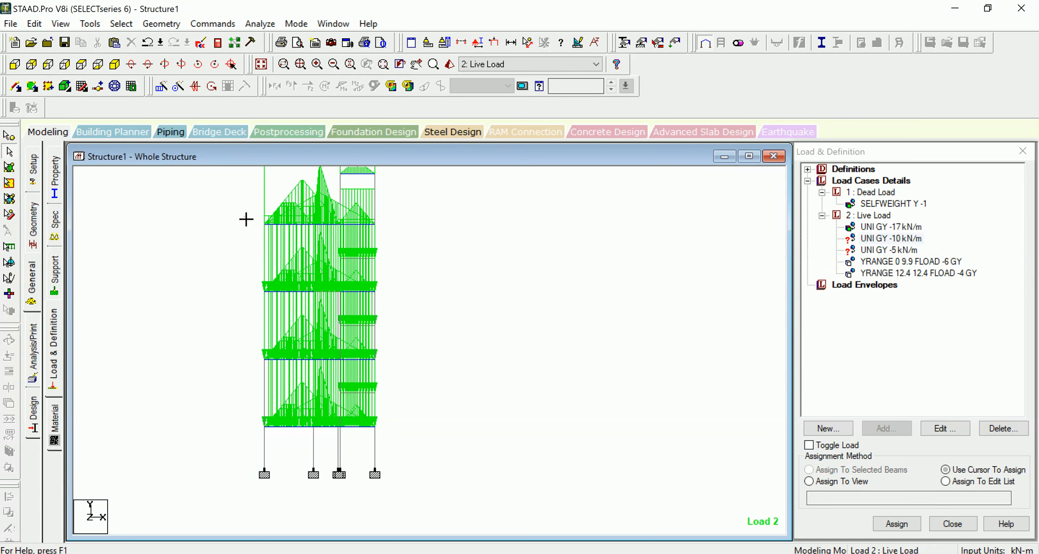
{"action": "left_click_drag", "start_coordinate": [381, 232], "coordinate": [381, 232]}
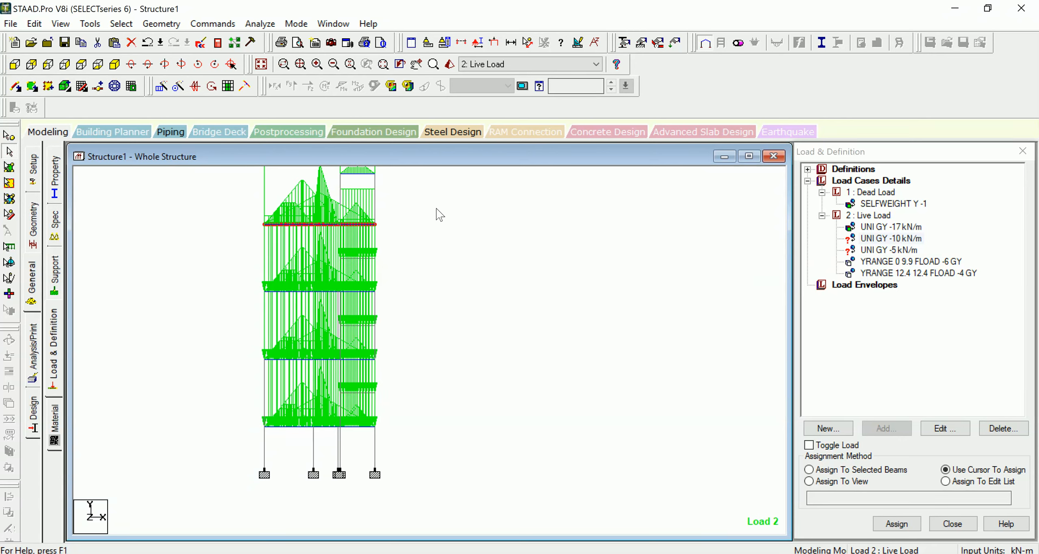
{"action": "left_click", "coordinate": [869, 471]}
{"action": "left_click", "coordinate": [897, 524]}
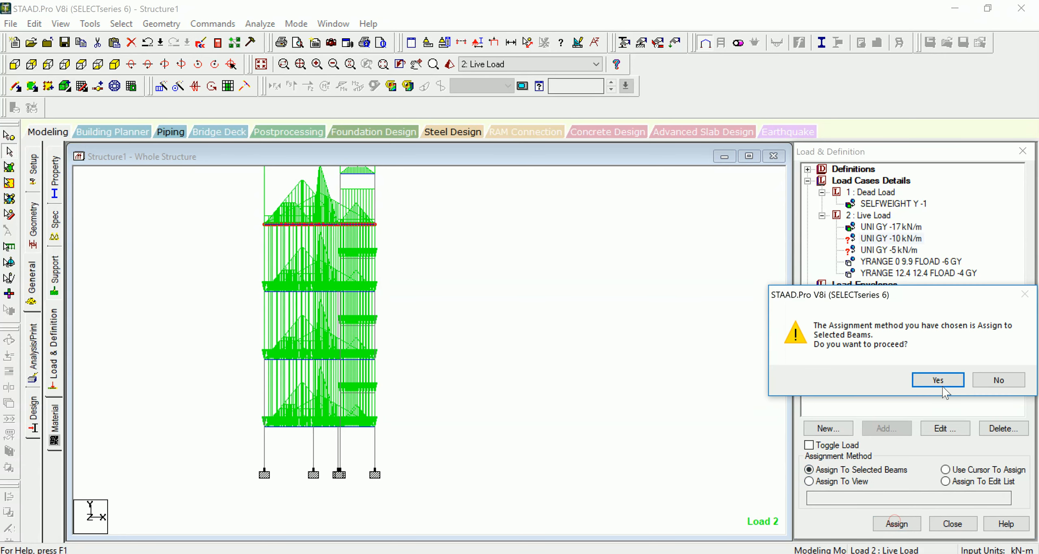
{"action": "left_click", "coordinate": [935, 377]}
- Assign the -5 kN/m uniform load to the beams of the small topmost roof level
{"action": "left_click", "coordinate": [893, 248]}
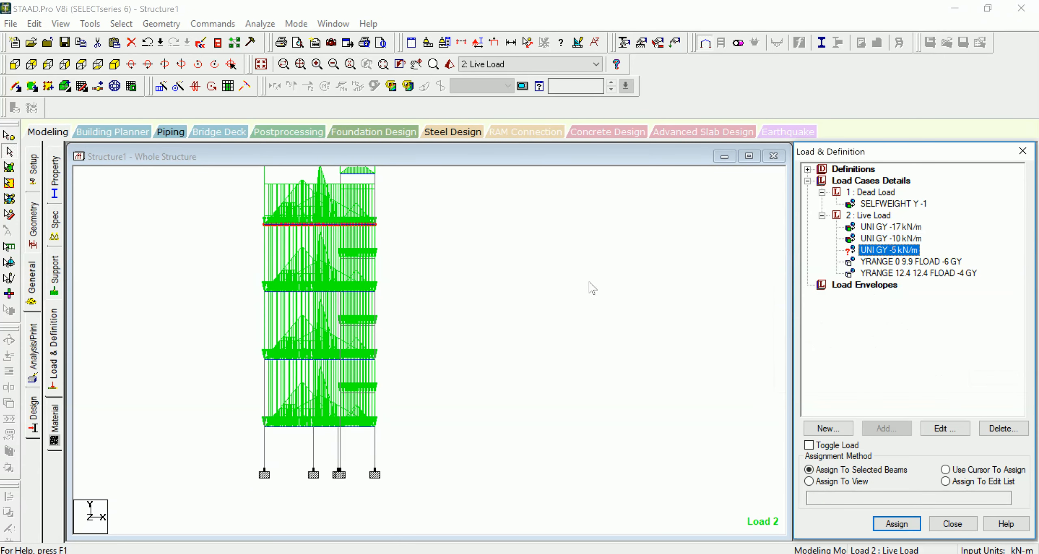
{"action": "middle_click_drag", "start_coordinate": [566, 312], "coordinate": [583, 390]}
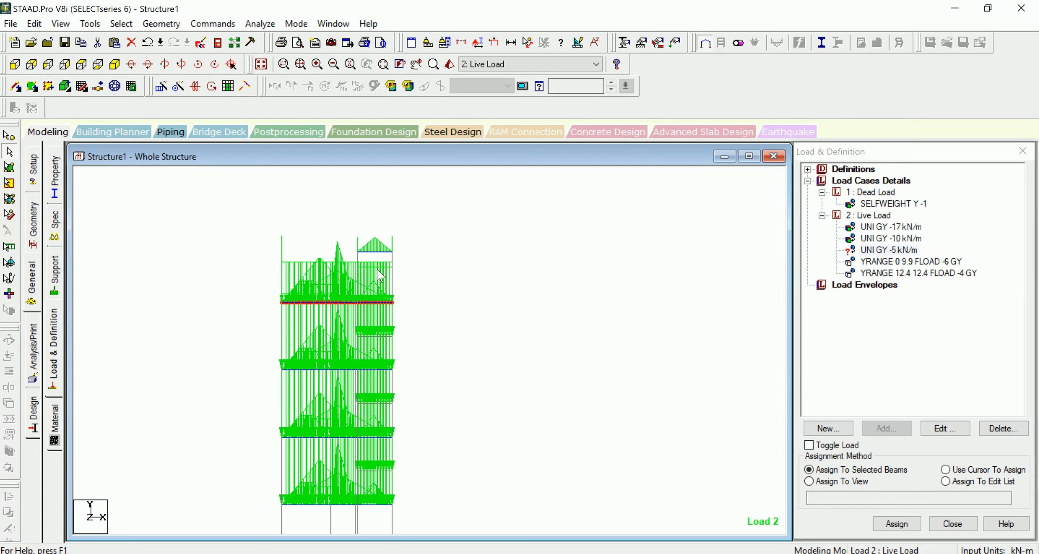
{"action": "left_click_drag", "start_coordinate": [345, 243], "coordinate": [404, 263]}
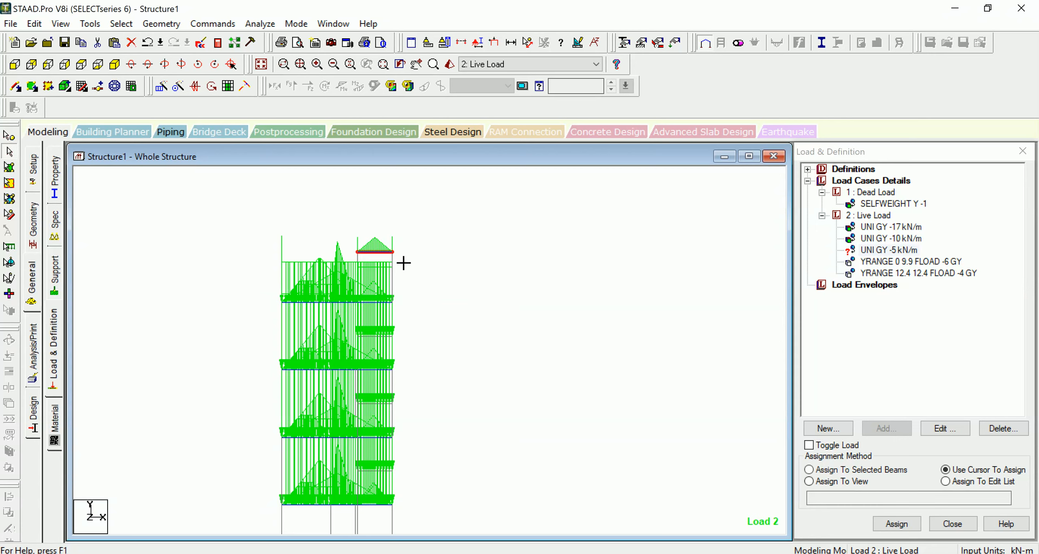
{"action": "left_click", "coordinate": [869, 470]}
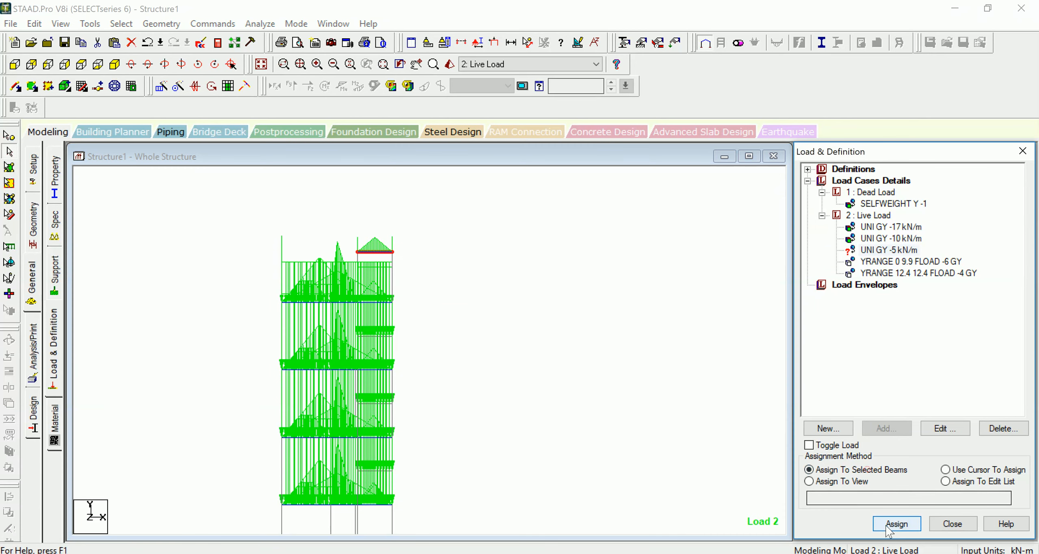
{"action": "left_click", "coordinate": [897, 524]}
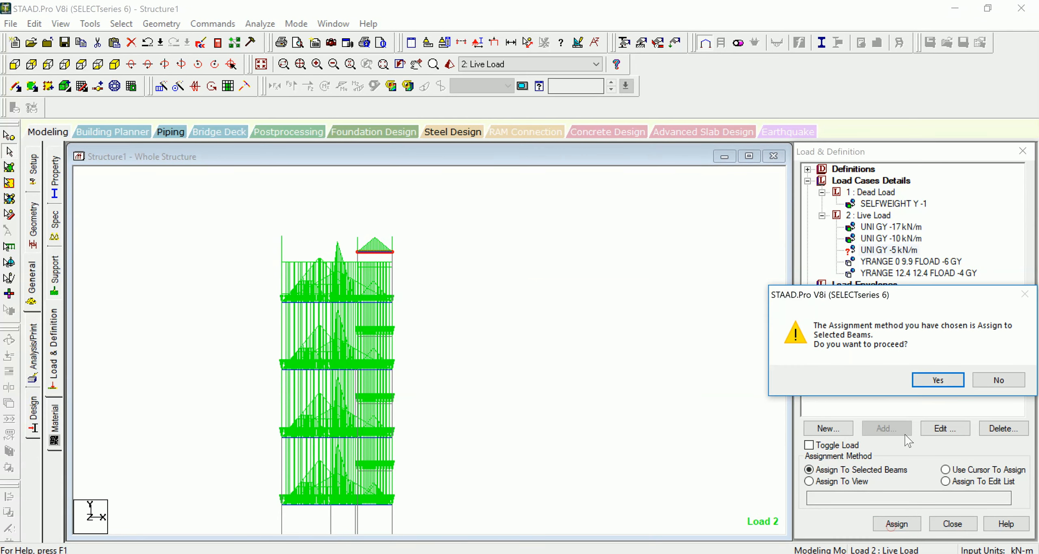
{"action": "left_click", "coordinate": [930, 380]}
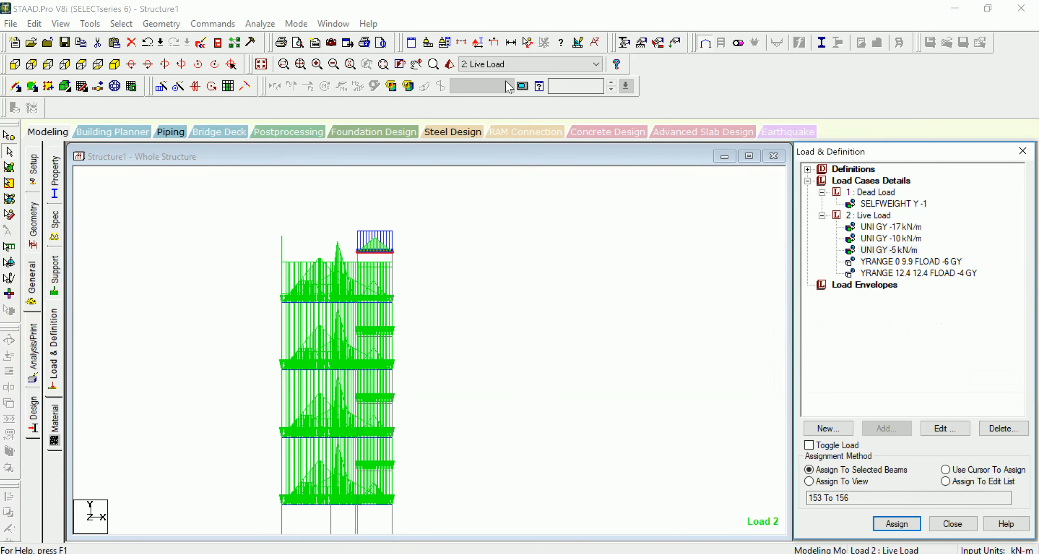
- Check in isometric view where the -6 and -4 floor loads of the Live Load case act
{"action": "left_click", "coordinate": [113, 66]}
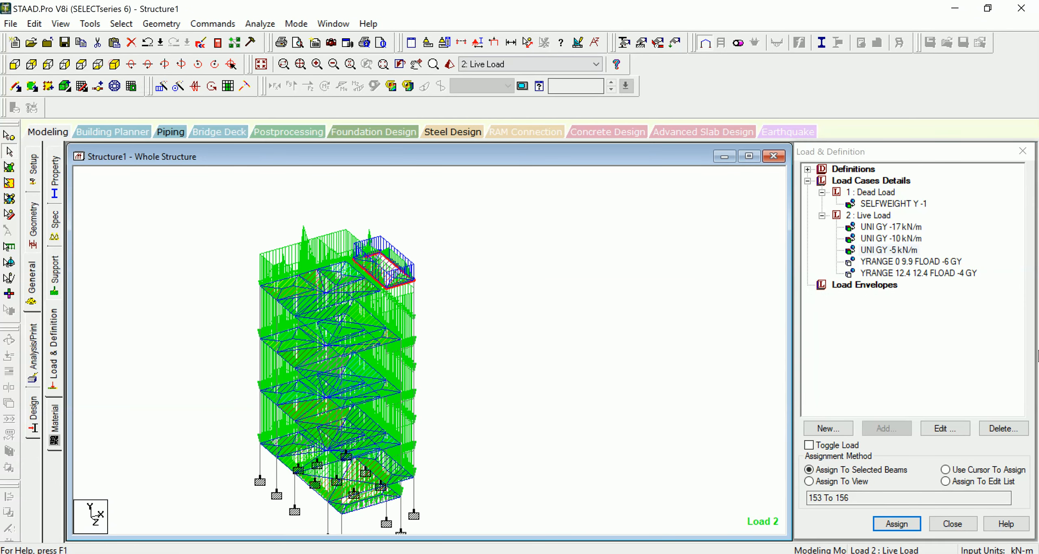
{"action": "left_click", "coordinate": [948, 264]}
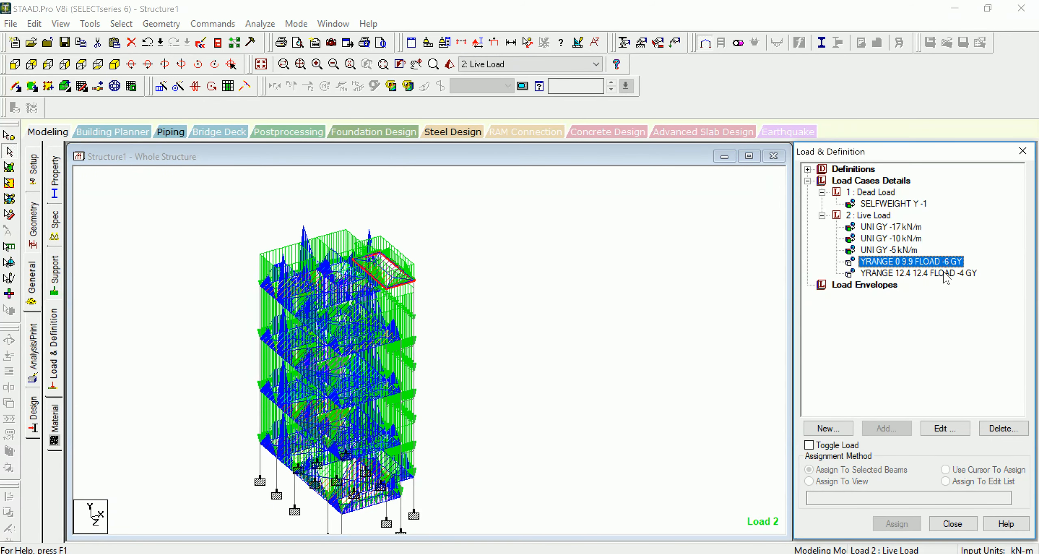
{"action": "left_click", "coordinate": [940, 277]}
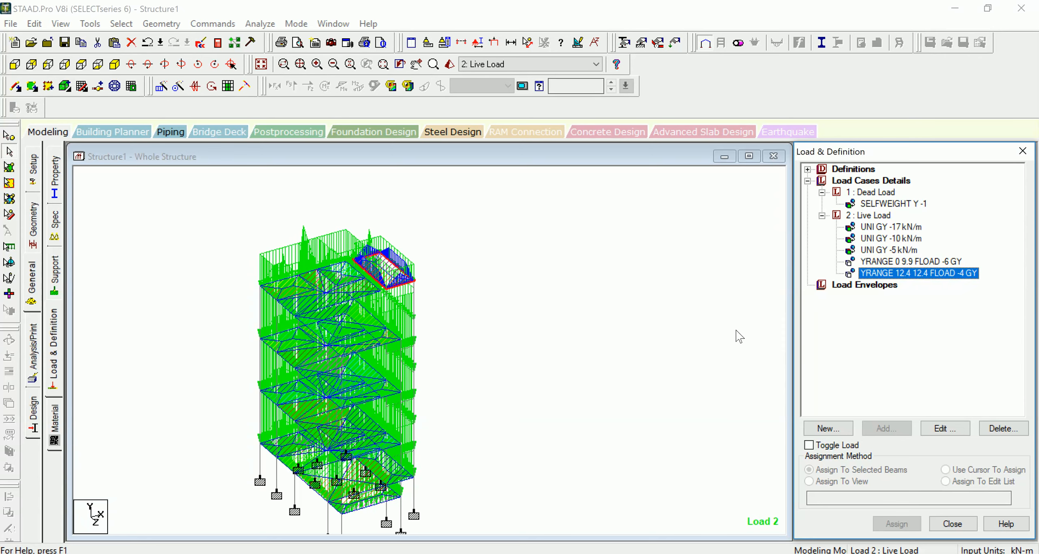
- Add a Perform Analysis command with the No Print option
{"action": "left_click", "coordinate": [34, 354]}
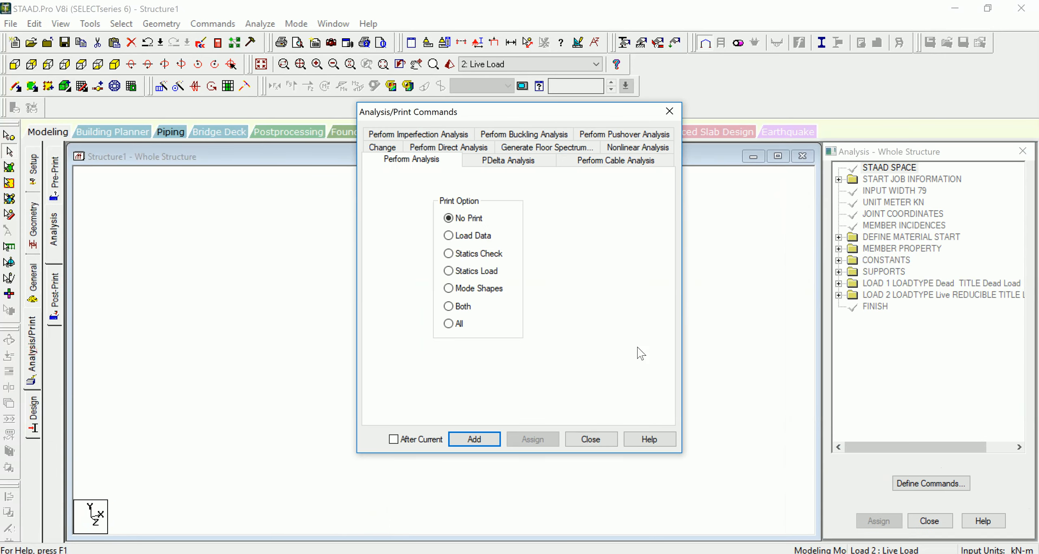
{"action": "left_click", "coordinate": [495, 438]}
{"action": "left_click", "coordinate": [587, 440]}
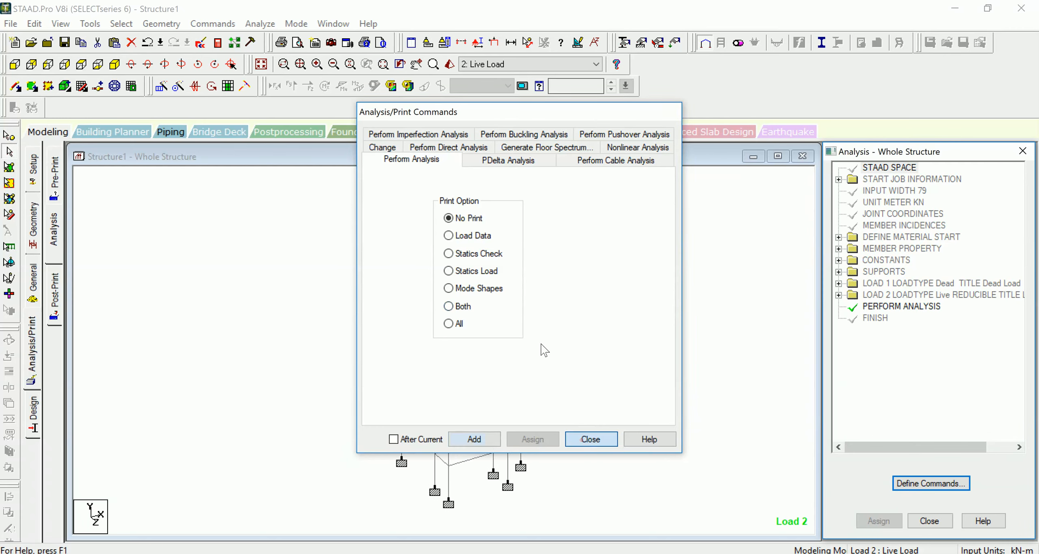
- Save the structure, run the analysis and finish it while staying in modeling mode
{"action": "left_click", "coordinate": [257, 24]}
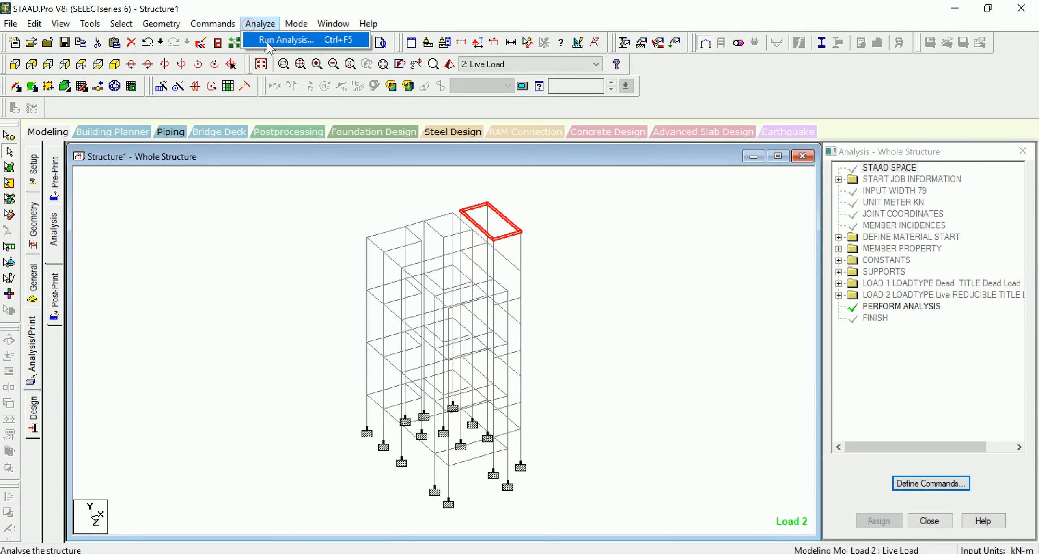
{"action": "left_click", "coordinate": [268, 42]}
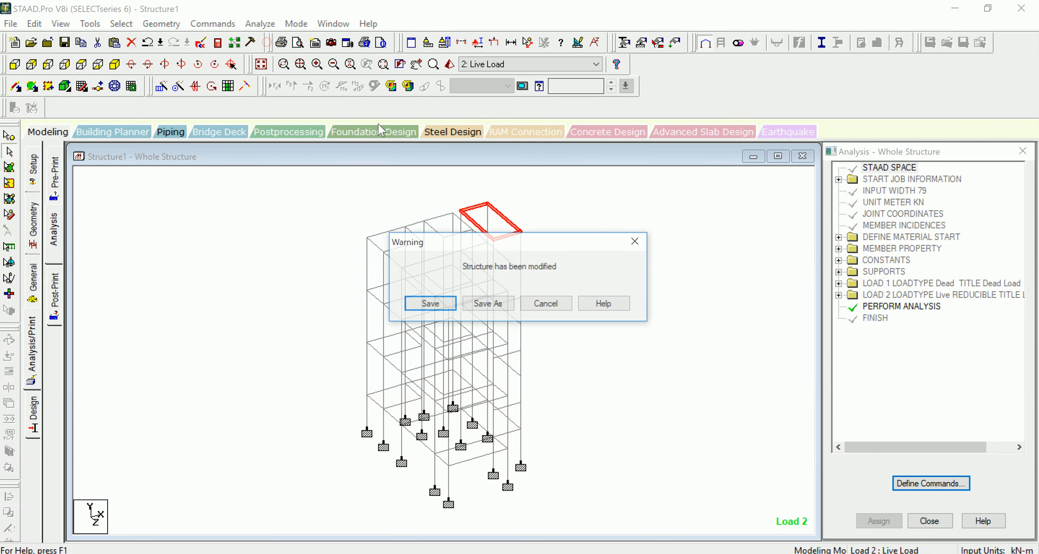
{"action": "left_click", "coordinate": [432, 305]}
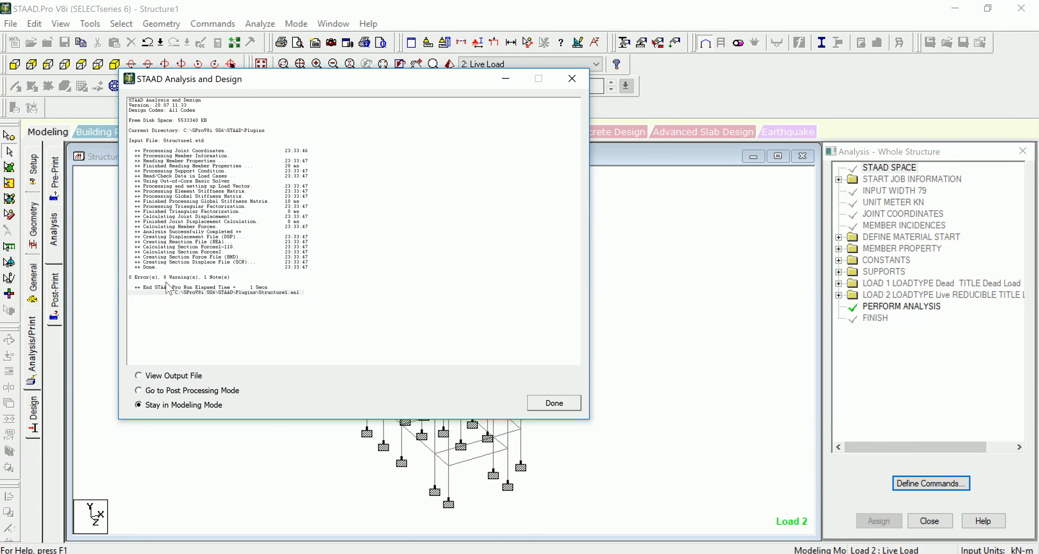
{"action": "left_click", "coordinate": [182, 303]}
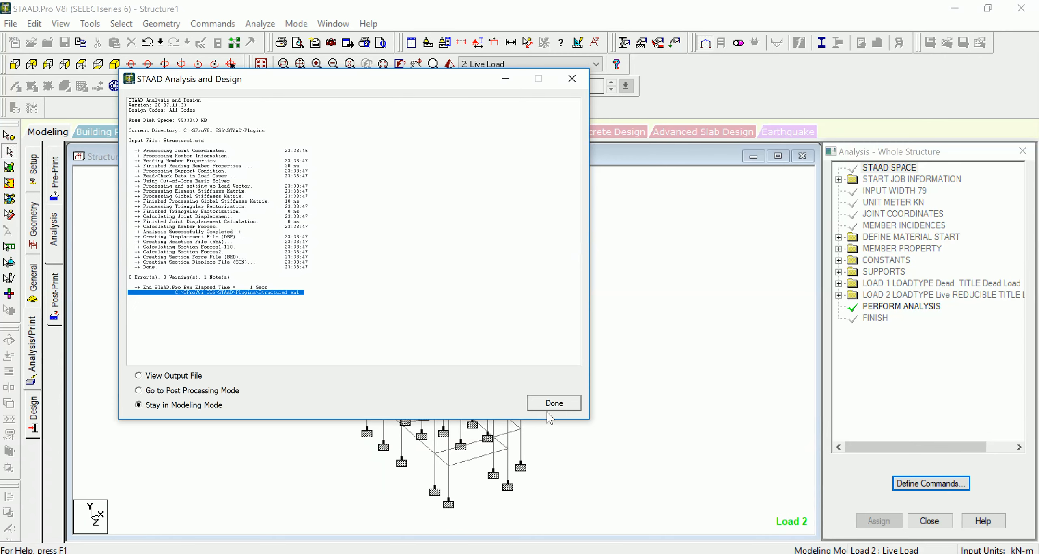
{"action": "left_click", "coordinate": [554, 402]}
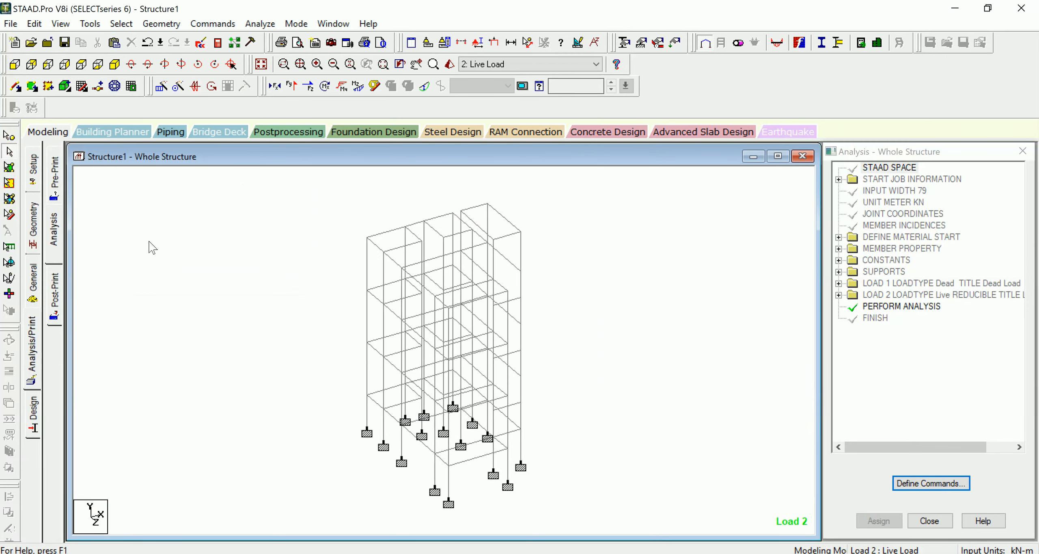
- Open the postprocessing results for the Dead Load and Live Load cases and review beam forces and node displacements
{"action": "left_click", "coordinate": [288, 132]}
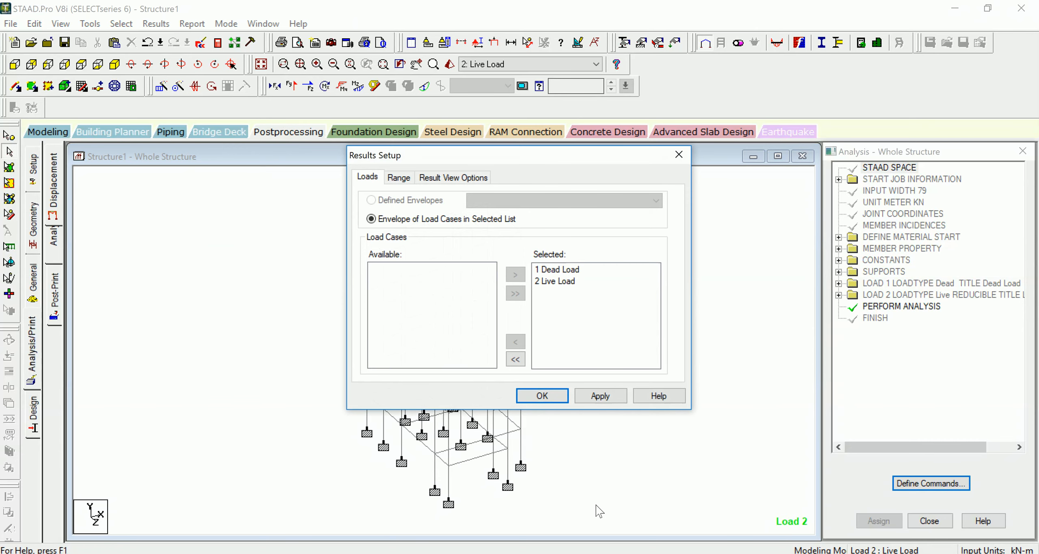
{"action": "left_click", "coordinate": [542, 396]}
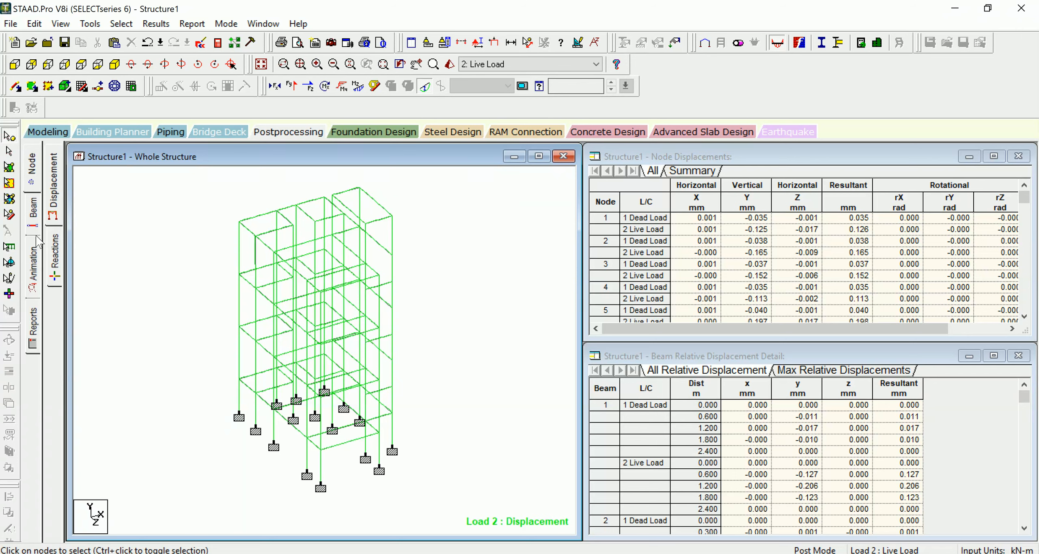
{"action": "left_click", "coordinate": [41, 214]}
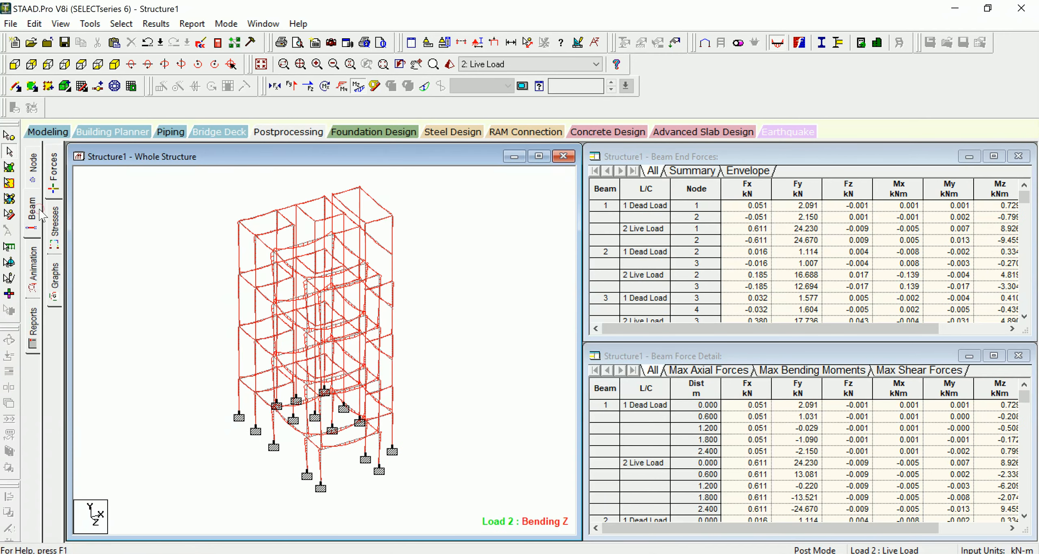
{"action": "left_click", "coordinate": [34, 174]}
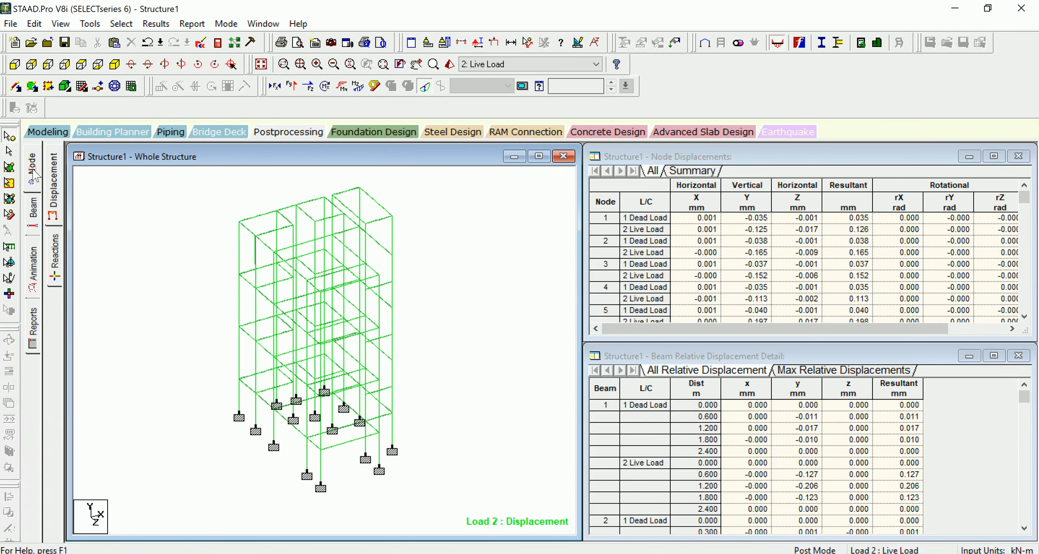
- Display the support reactions and move the labels of three supports at the frame's near-left edge clear of the structure
{"action": "left_click", "coordinate": [54, 260]}
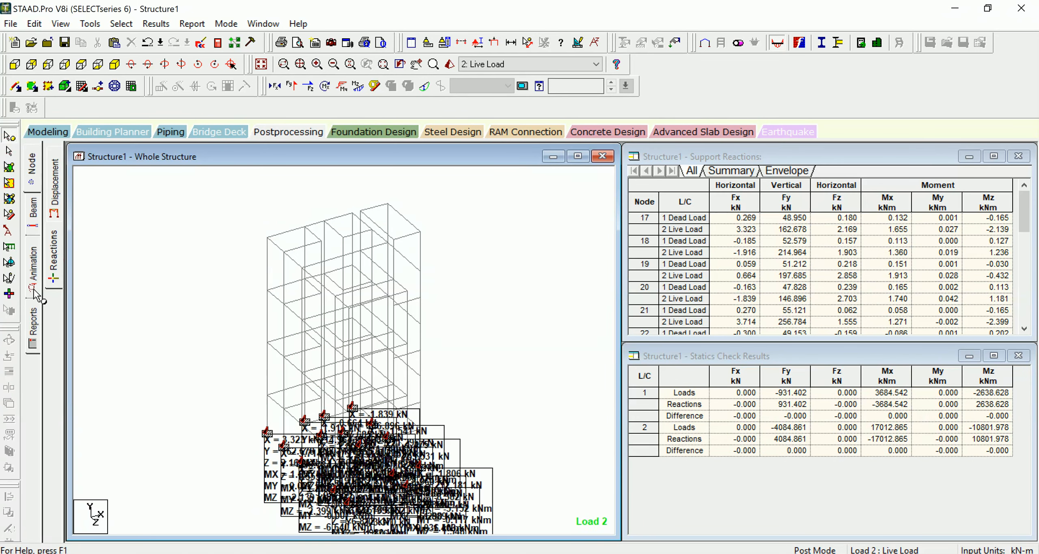
{"action": "left_click", "coordinate": [8, 232]}
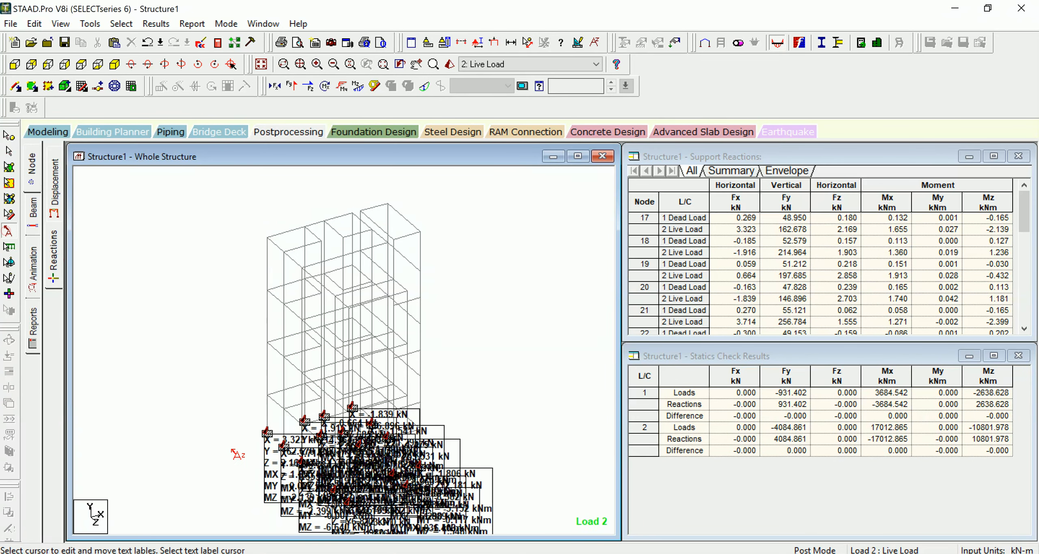
{"action": "left_click_drag", "start_coordinate": [267, 467], "coordinate": [113, 269]}
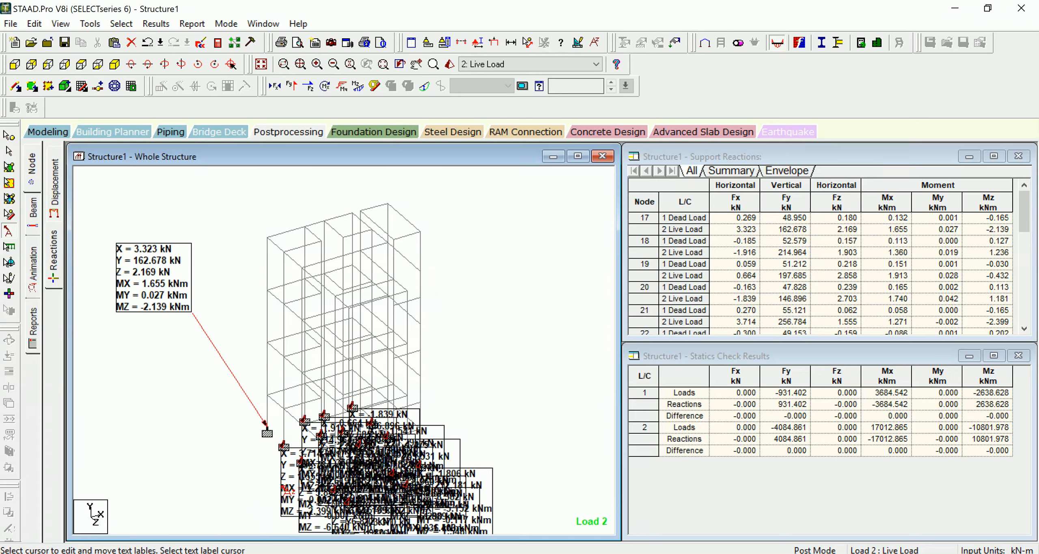
{"action": "left_click_drag", "start_coordinate": [286, 489], "coordinate": [213, 211]}
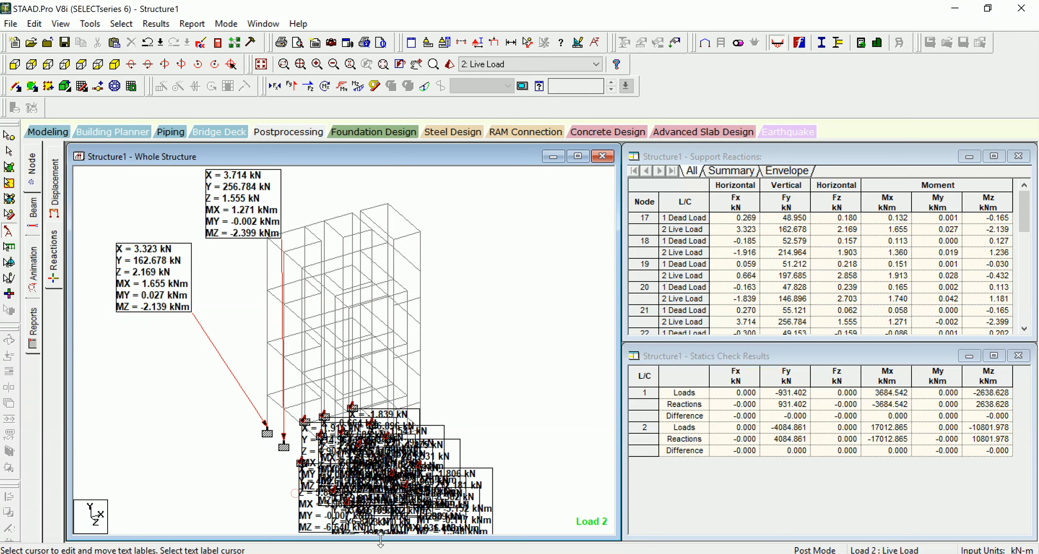
{"action": "left_click", "coordinate": [311, 521]}
{"action": "left_click_drag", "start_coordinate": [311, 521], "coordinate": [163, 489]}
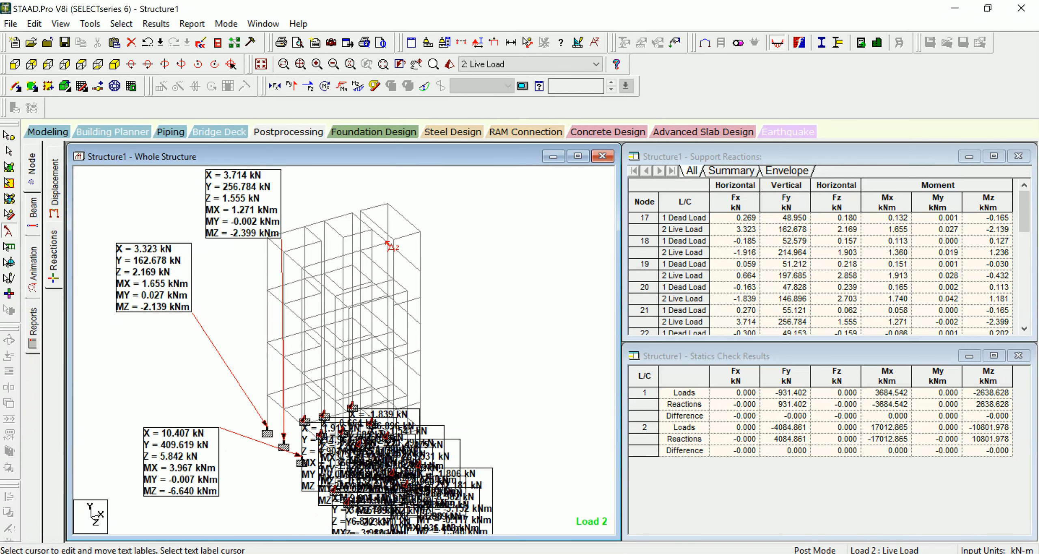